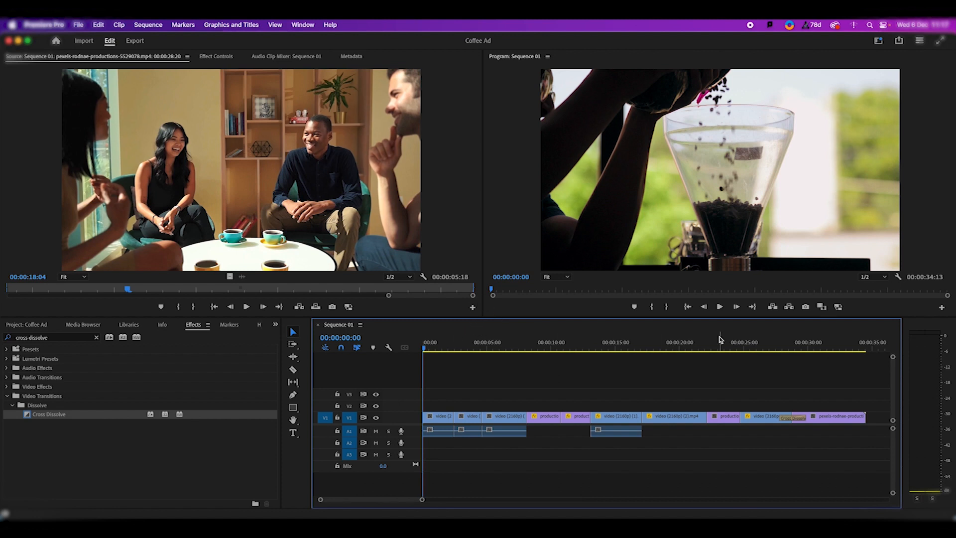
- Review the coffee ad sequence by playing the cross dissolve near the end and several of the earlier clips
{"action": "left_click_drag", "start_coordinate": [854, 340], "coordinate": [832, 380]}
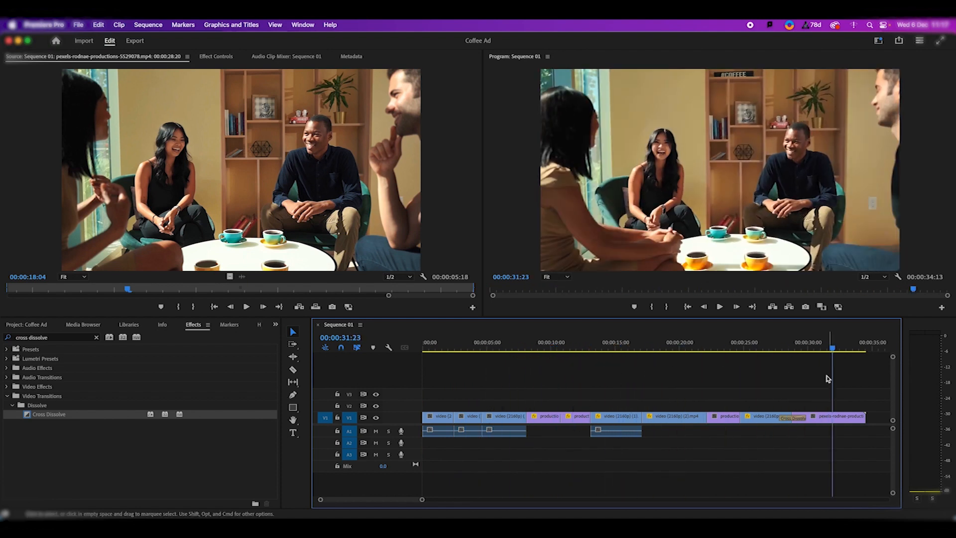
{"action": "left_click_drag", "start_coordinate": [796, 343], "coordinate": [782, 347]}
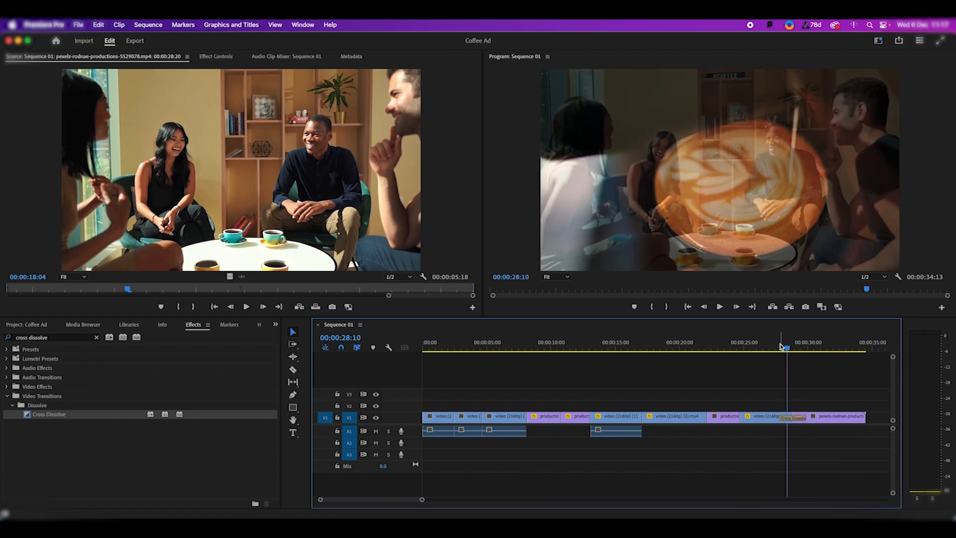
{"action": "key", "text": "space"}
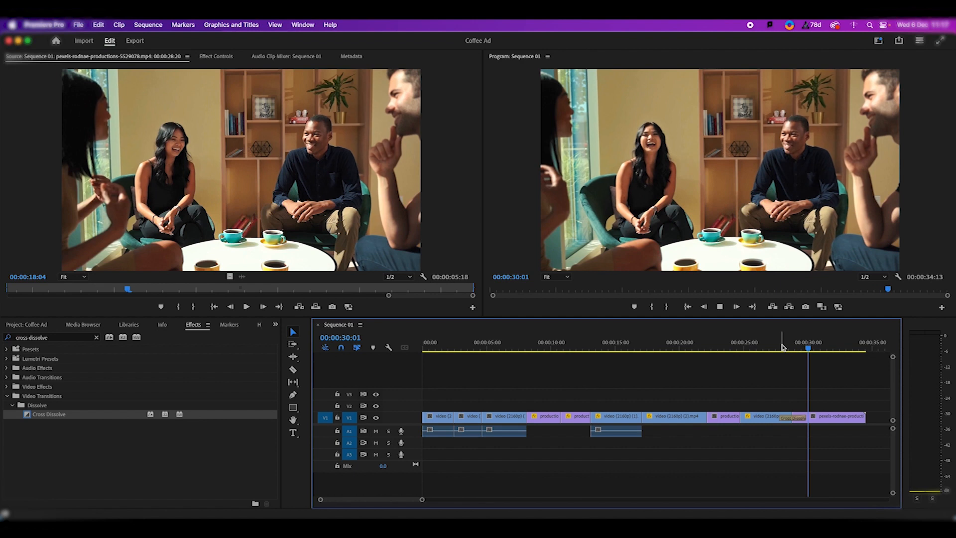
{"action": "key", "text": "space"}
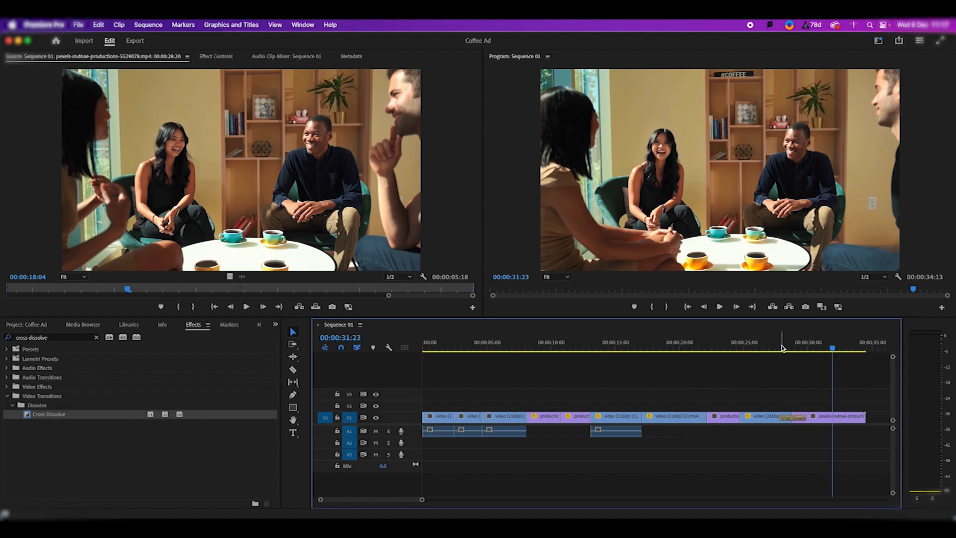
{"action": "left_click", "coordinate": [428, 349]}
{"action": "key", "text": "space"}
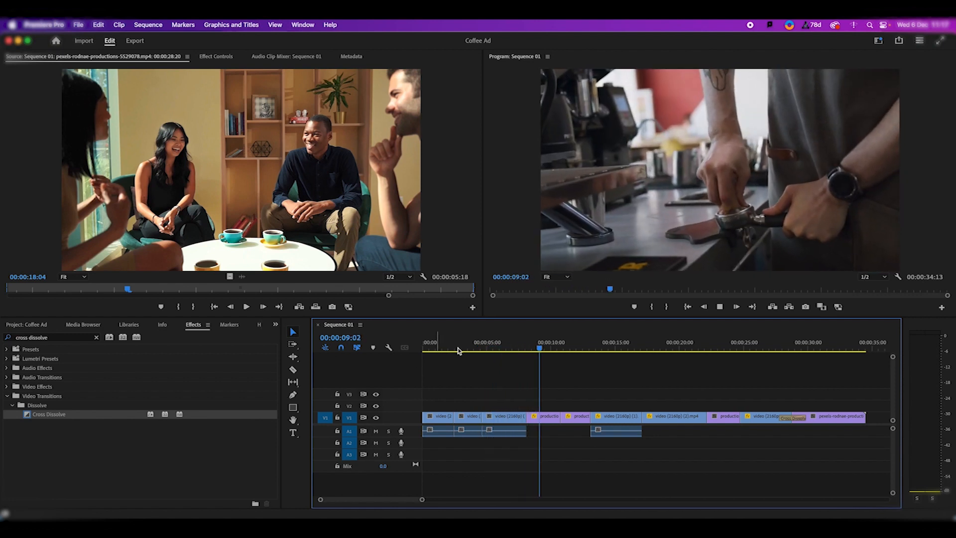
{"action": "left_click", "coordinate": [609, 347]}
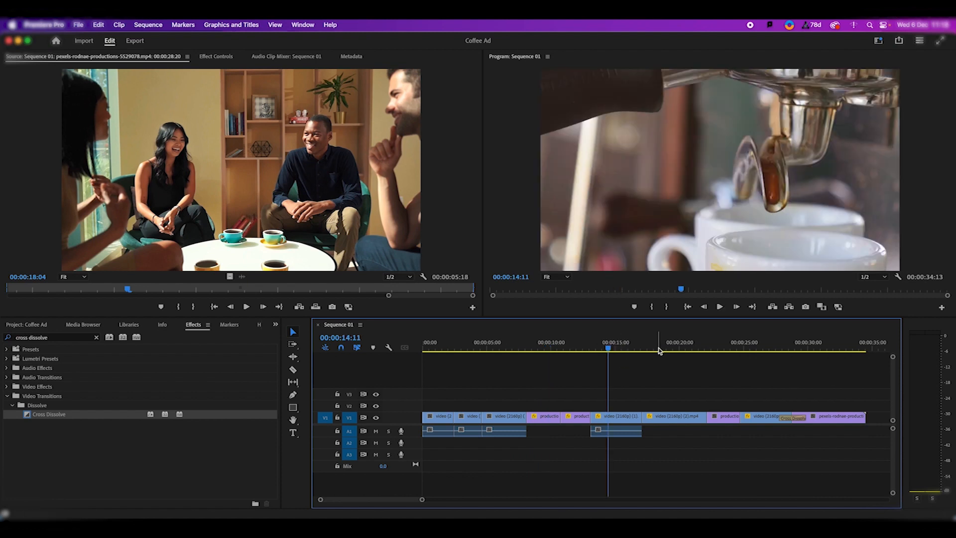
{"action": "left_click", "coordinate": [661, 347]}
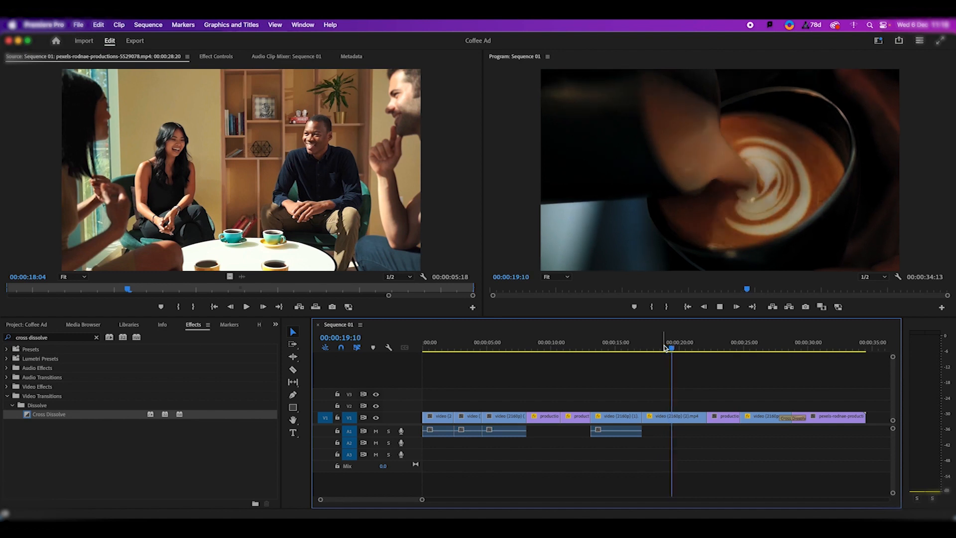
{"action": "left_click", "coordinate": [627, 343]}
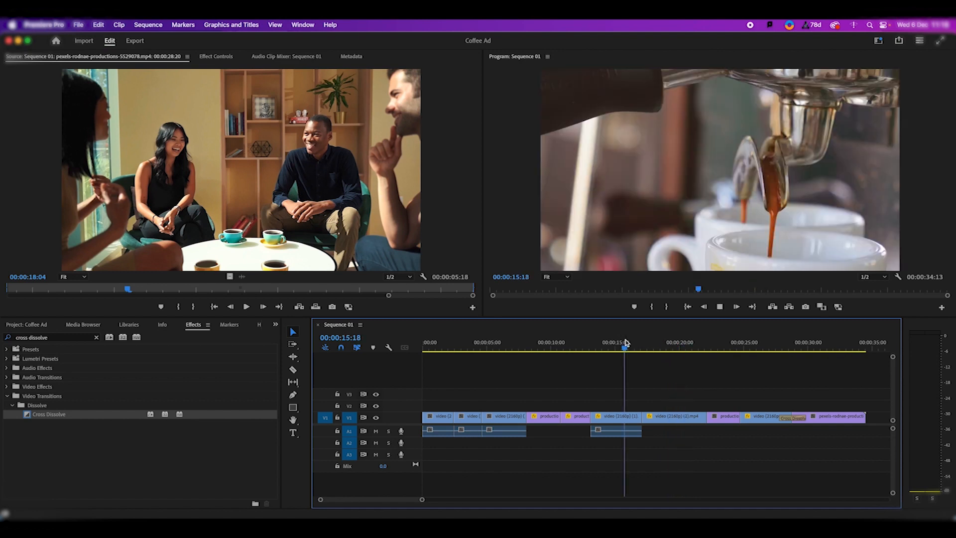
- Start keyframing Scale on the espresso-pouring clip at its first frame, 00:00:13:03, with a value of 89
{"action": "left_click_drag", "start_coordinate": [627, 344], "coordinate": [596, 348]}
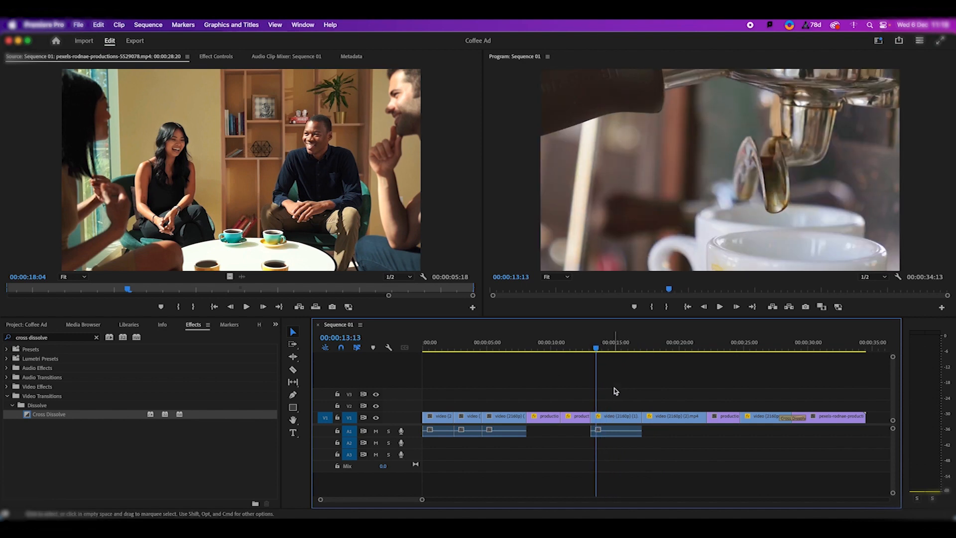
{"action": "left_click_drag", "start_coordinate": [597, 348], "coordinate": [593, 347]}
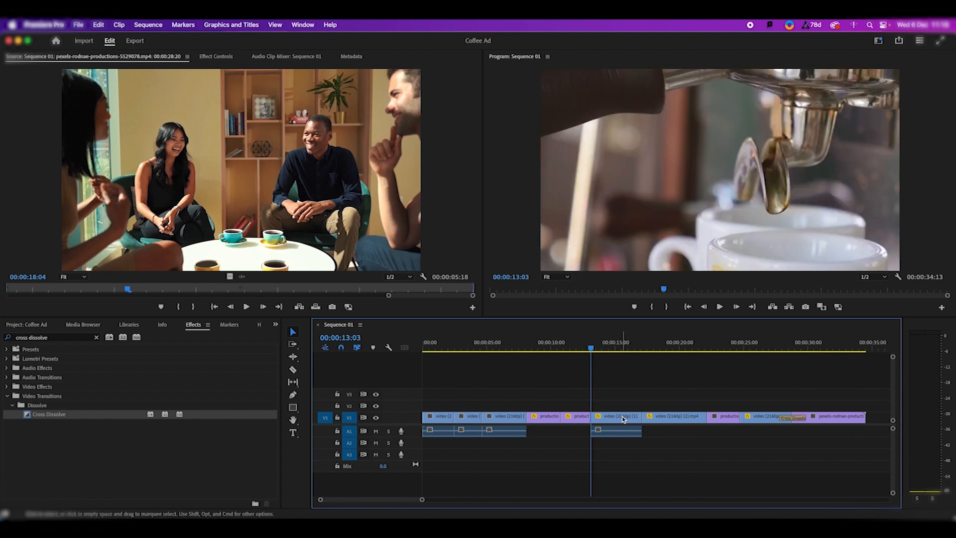
{"action": "double_click", "coordinate": [624, 420]}
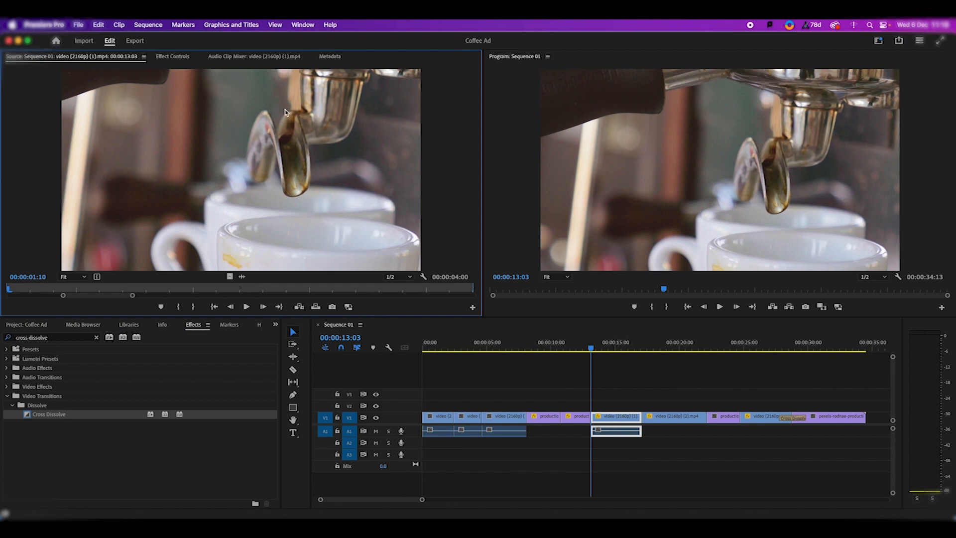
{"action": "left_click", "coordinate": [173, 55]}
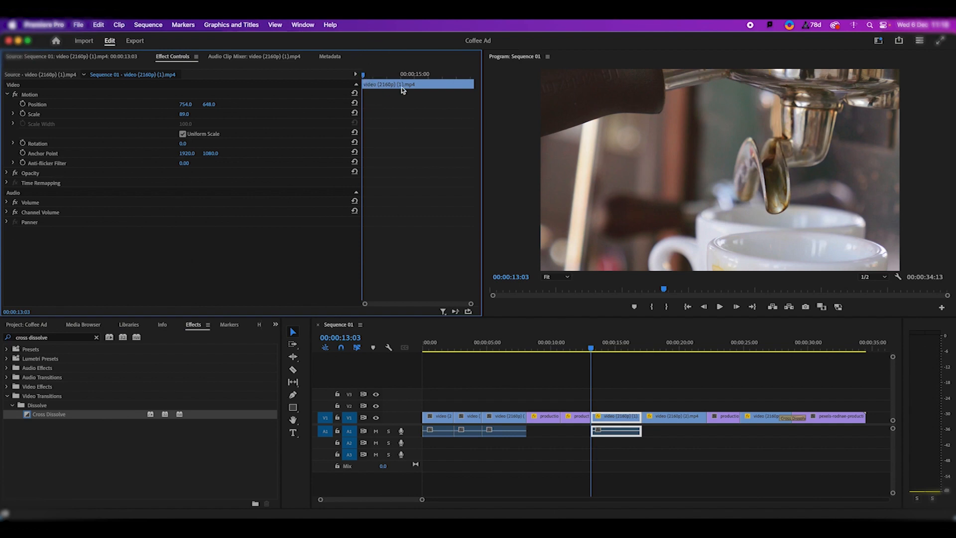
{"action": "mouse_move", "coordinate": [364, 75]}
{"action": "left_mouse_down"}
{"action": "mouse_move", "coordinate": [477, 89]}
{"action": "mouse_move", "coordinate": [438, 75]}
{"action": "mouse_move", "coordinate": [363, 80]}
{"action": "left_mouse_up"}
{"action": "left_click", "coordinate": [23, 114]}
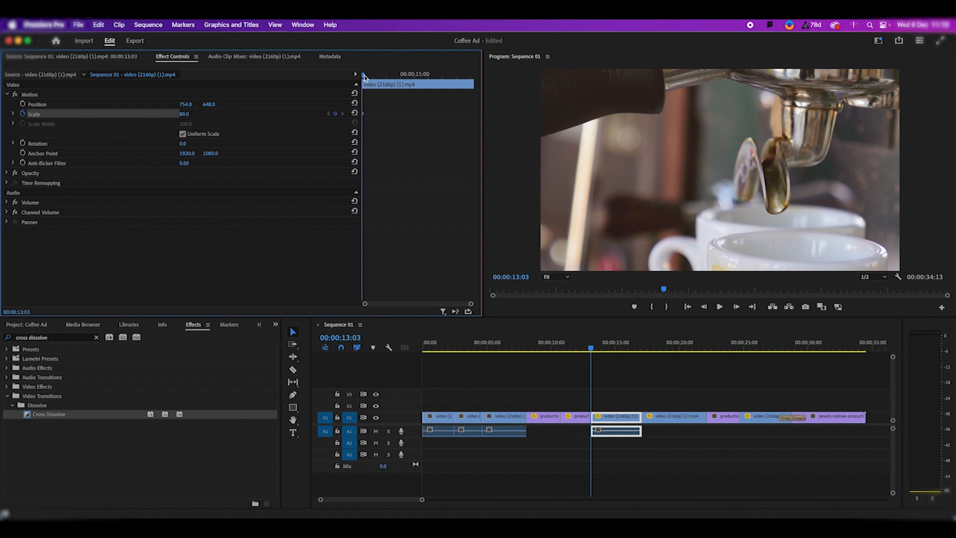
- Set the espresso clip's Scale to 69 at its last frame, 00:00:17:02, to create a slow zoom out
{"action": "left_click_drag", "start_coordinate": [365, 76], "coordinate": [466, 85]}
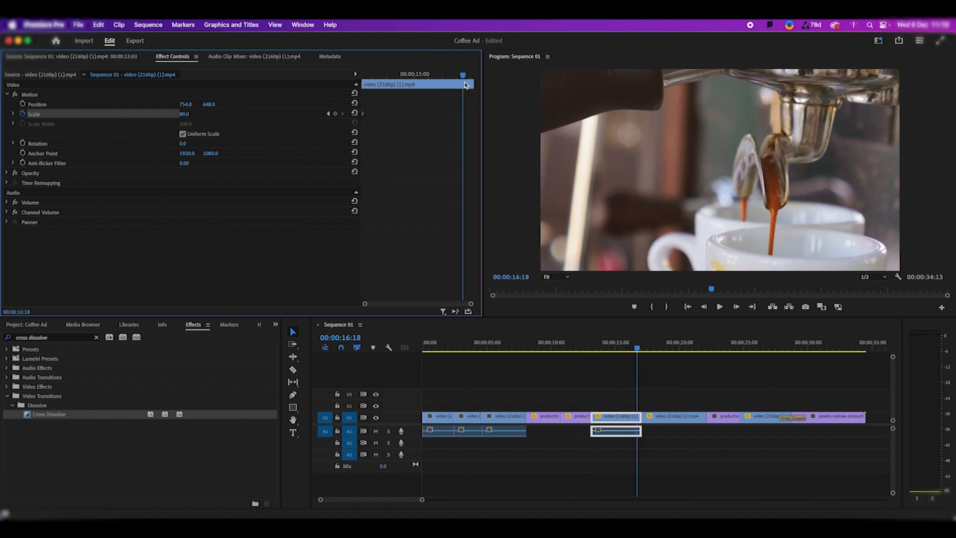
{"action": "key", "text": "Right"}
{"action": "key", "text": "Right"}
{"action": "key", "text": "Right"}
{"action": "key", "text": "Right"}
{"action": "key", "text": "Right"}
{"action": "key", "text": "Right"}
{"action": "key", "text": "Right"}
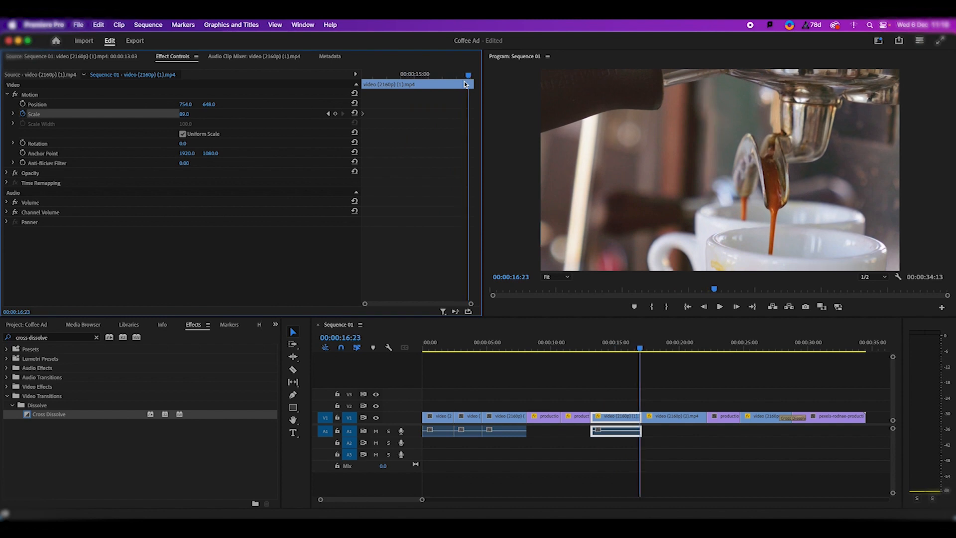
{"action": "key", "text": "Right"}
{"action": "key", "text": "Right"}
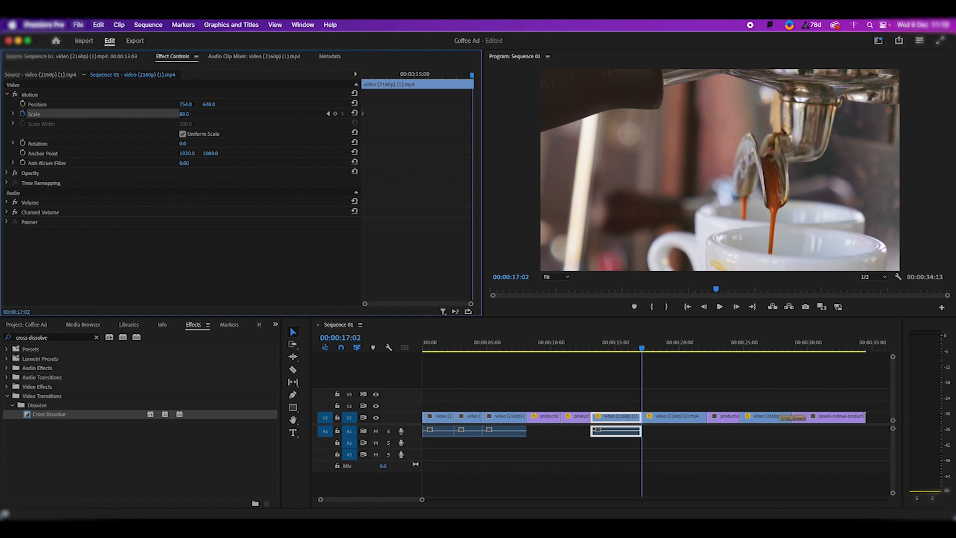
{"action": "left_click_drag", "start_coordinate": [184, 114], "coordinate": [175, 114]}
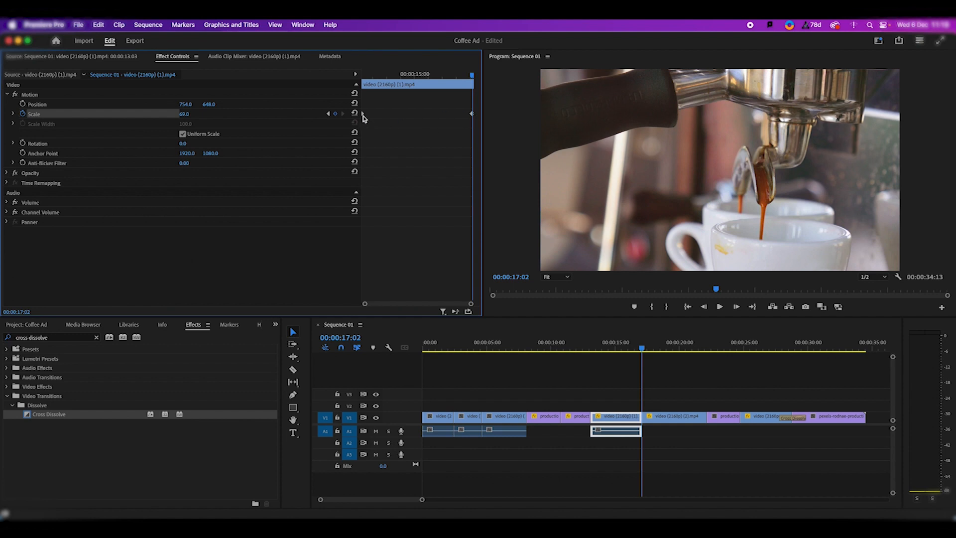
- Play the espresso clip from its first frame to check the zoom-out, and deselect the clip
{"action": "left_click_drag", "start_coordinate": [474, 76], "coordinate": [363, 77]}
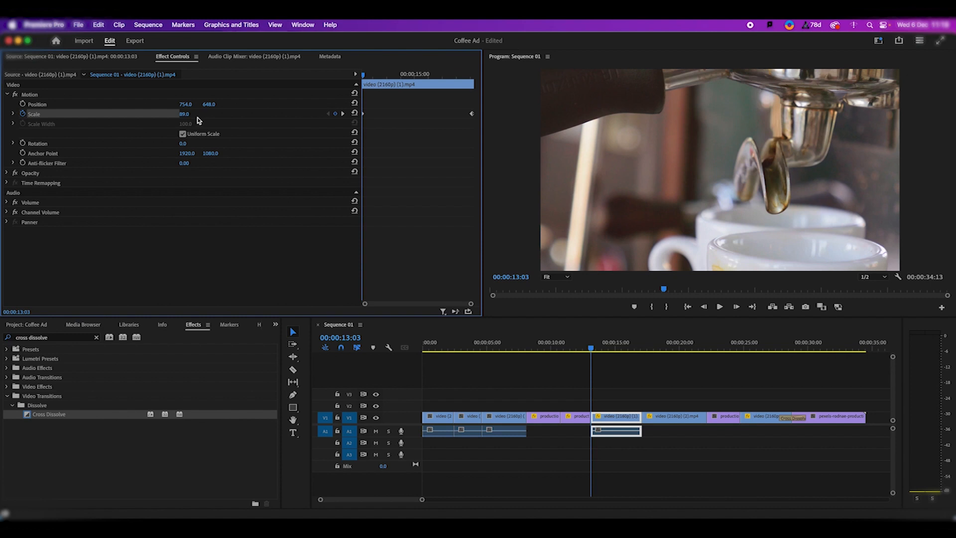
{"action": "mouse_move", "coordinate": [365, 78]}
{"action": "left_mouse_down"}
{"action": "mouse_move", "coordinate": [445, 79]}
{"action": "mouse_move", "coordinate": [474, 91]}
{"action": "mouse_move", "coordinate": [377, 89]}
{"action": "left_mouse_up"}
{"action": "left_click_drag", "start_coordinate": [599, 348], "coordinate": [592, 350]}
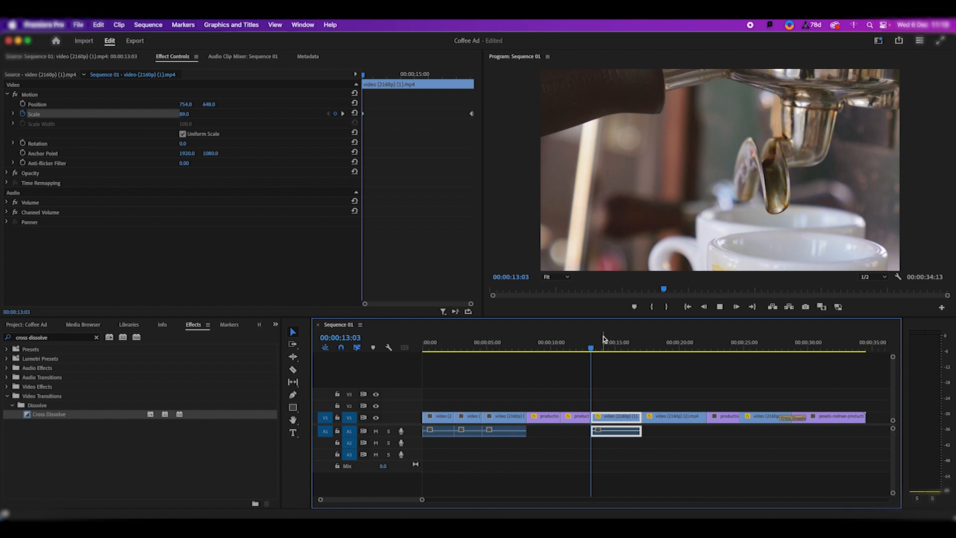
{"action": "key", "text": "space"}
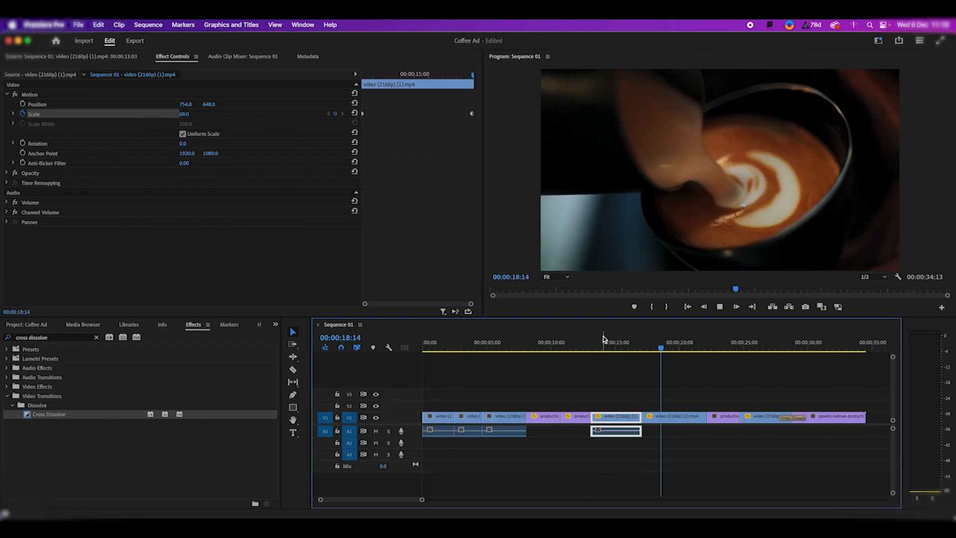
{"action": "left_click", "coordinate": [623, 394]}
- Preview the final café group clip and park the playhead at 00:00:31:21
{"action": "left_click_drag", "start_coordinate": [623, 349], "coordinate": [844, 354]}
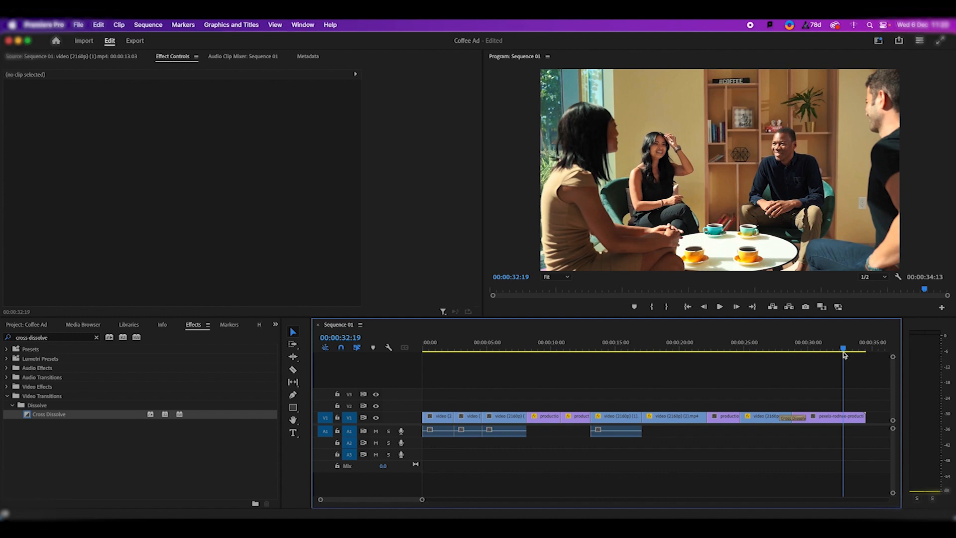
{"action": "left_click_drag", "start_coordinate": [845, 352], "coordinate": [863, 352]}
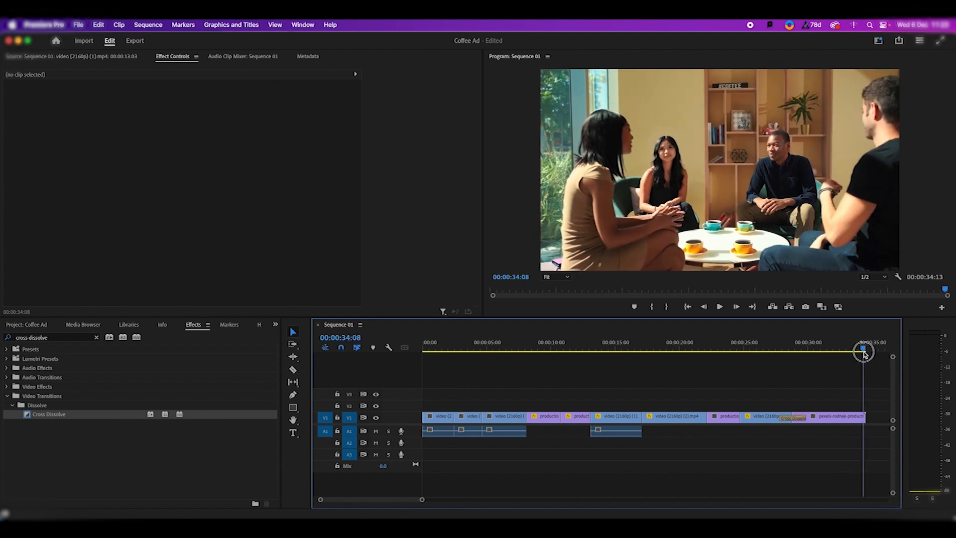
{"action": "left_click", "coordinate": [795, 348]}
{"action": "key", "text": "space"}
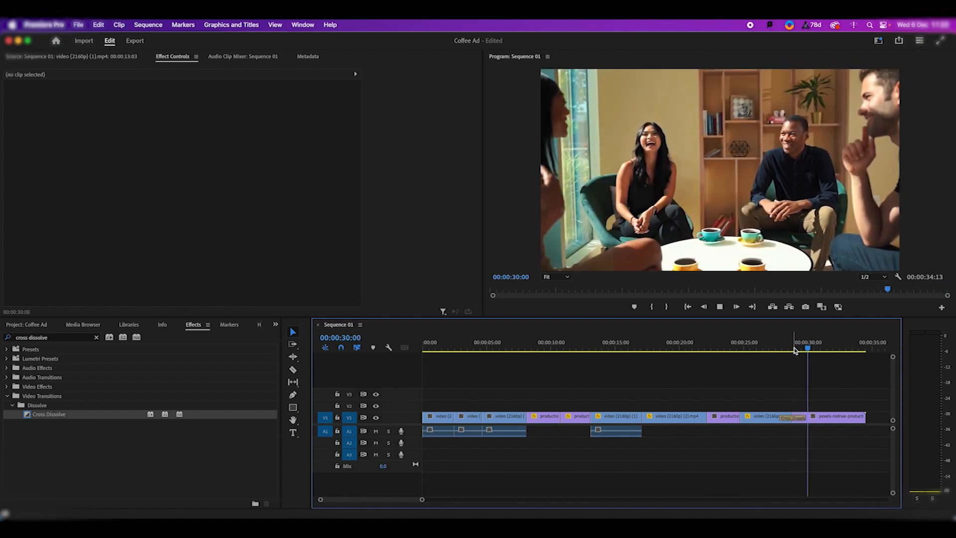
{"action": "key", "text": "space"}
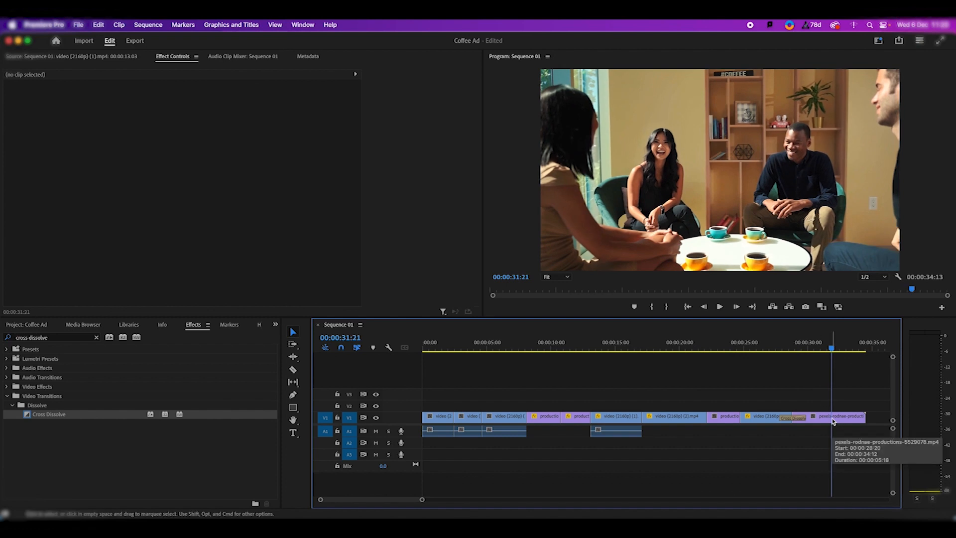
- Find the Fast Blur effect by searching for "blur" and apply it to the final café group clip
{"action": "double_click", "coordinate": [834, 422]}
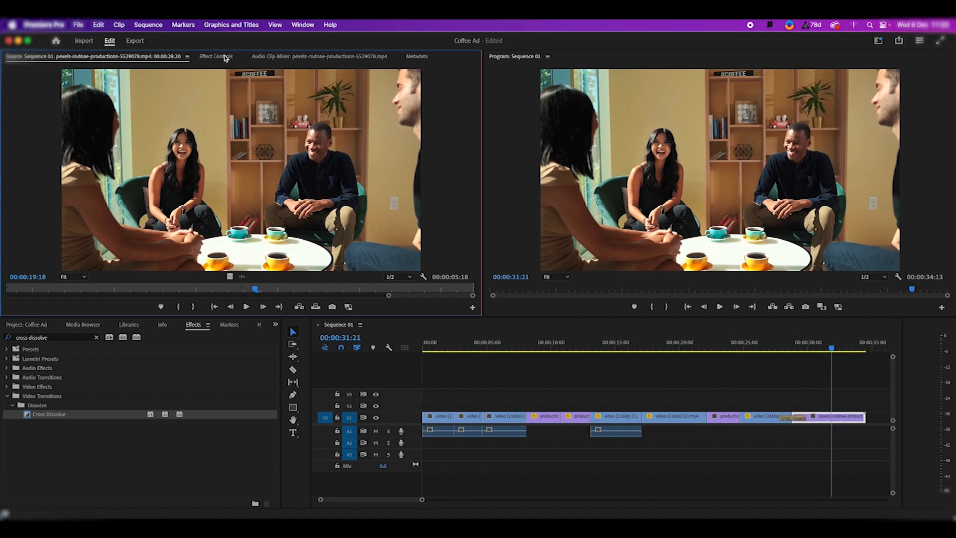
{"action": "left_click", "coordinate": [226, 57]}
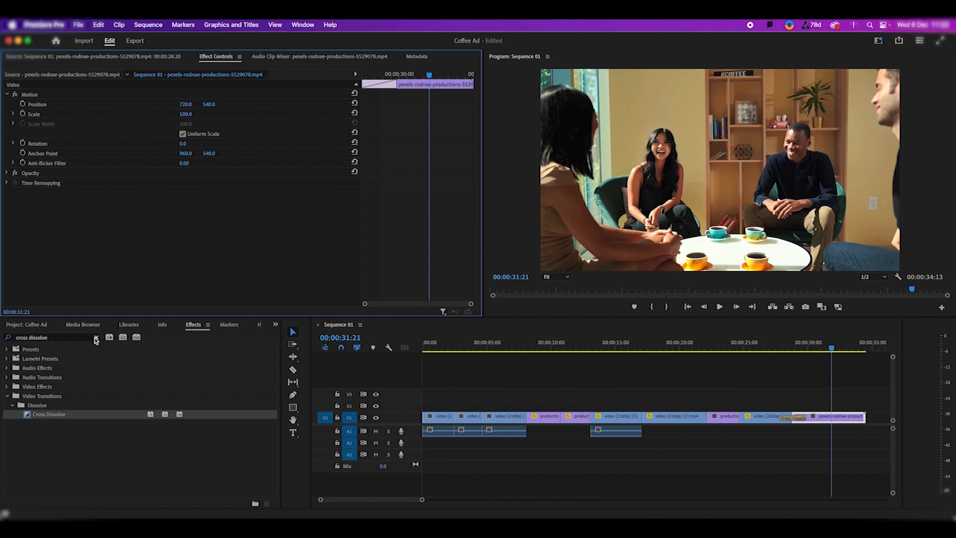
{"action": "left_click", "coordinate": [96, 339]}
{"action": "left_click", "coordinate": [56, 341]}
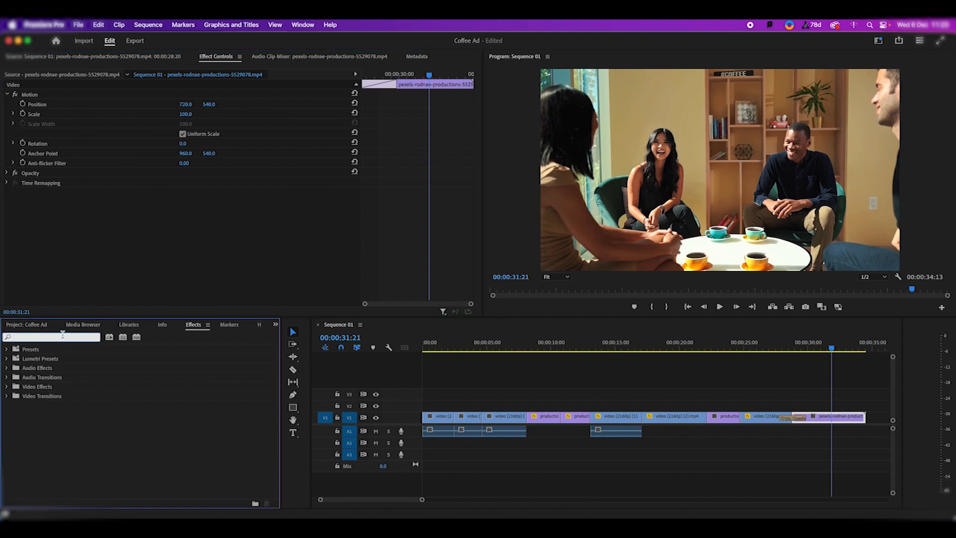
{"action": "type", "text": "blur"}
{"action": "scroll", "coordinate": [67, 490], "scroll_direction": "down", "scroll_amount": 3}
{"action": "left_click", "coordinate": [57, 471]}
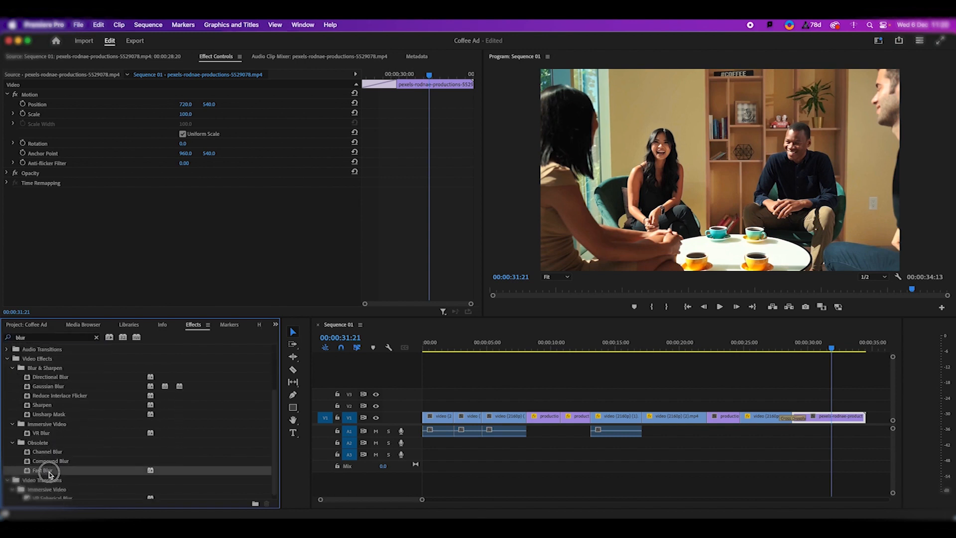
{"action": "left_click_drag", "start_coordinate": [51, 475], "coordinate": [215, 256]}
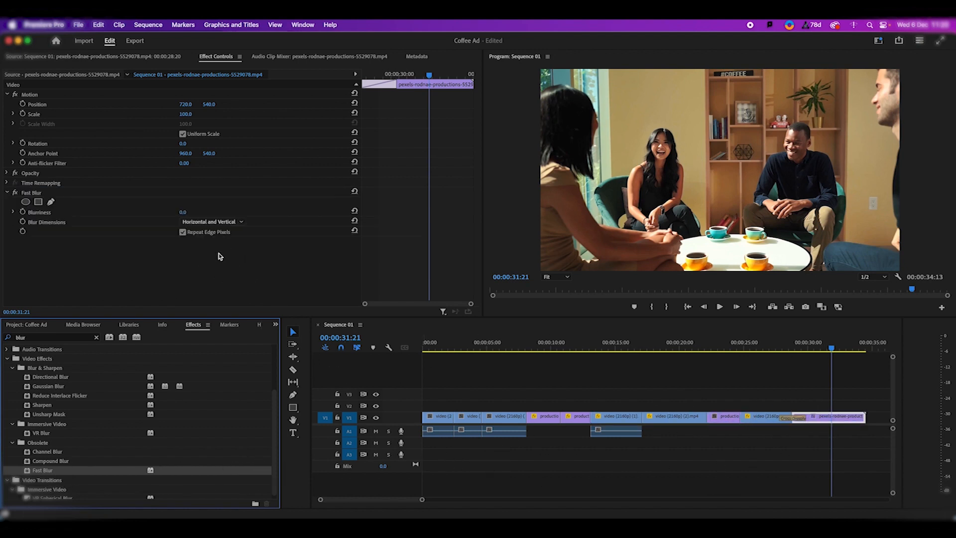
- Animate the Fast Blur's Blurriness with keyframes from 0 at 00:00:31:21 to 55 at 00:00:34:12
{"action": "left_click", "coordinate": [22, 213]}
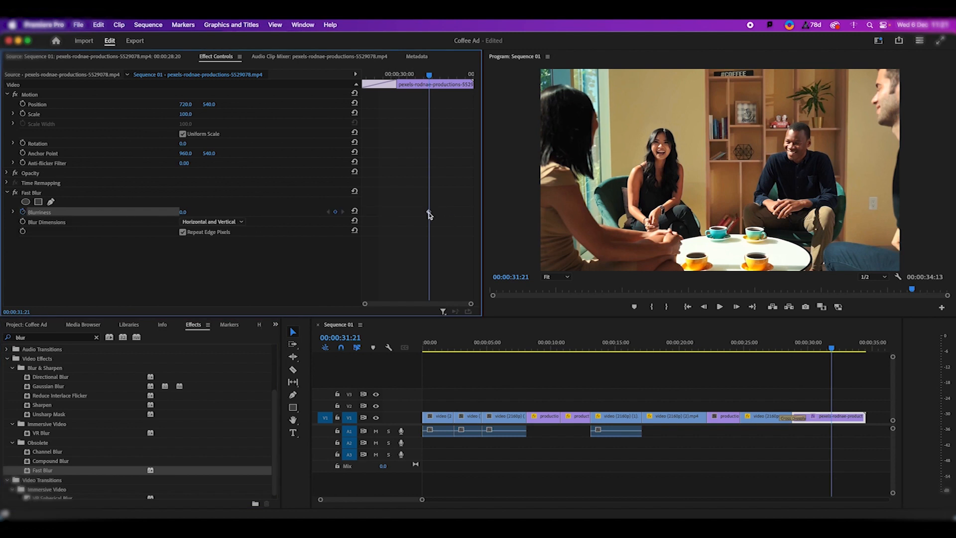
{"action": "left_click_drag", "start_coordinate": [430, 77], "coordinate": [473, 85]}
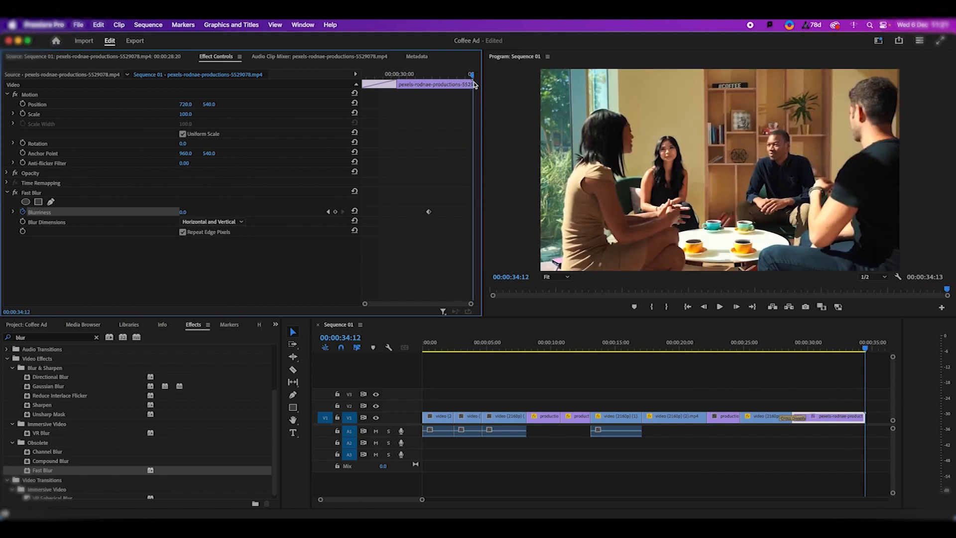
{"action": "left_click_drag", "start_coordinate": [183, 213], "coordinate": [212, 213]}
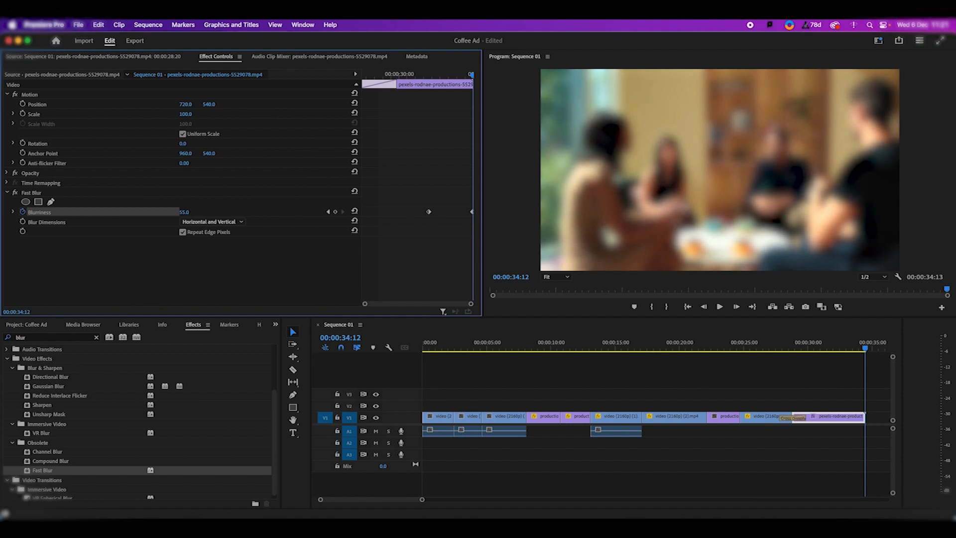
- Play the final clip through to the sequence's end to check the animated blur
{"action": "left_click_drag", "start_coordinate": [472, 75], "coordinate": [382, 83]}
{"action": "left_click_drag", "start_coordinate": [799, 349], "coordinate": [792, 347]}
{"action": "key", "text": "space"}
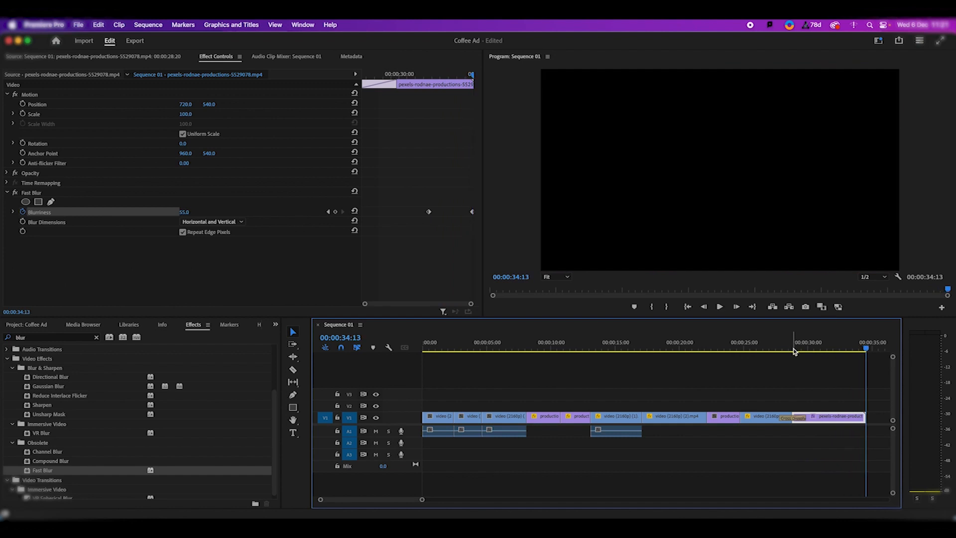
- Export the frame at 00:00:34:12 as a PNG named "final shot" and import it into the project
{"action": "key", "text": "="}
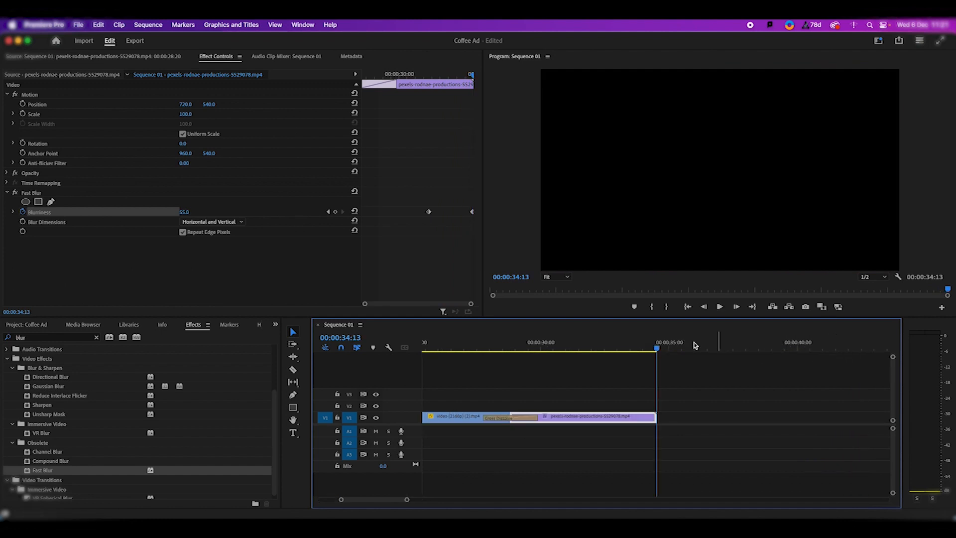
{"action": "key", "text": "Left"}
{"action": "key", "text": "Right"}
{"action": "key", "text": "Left"}
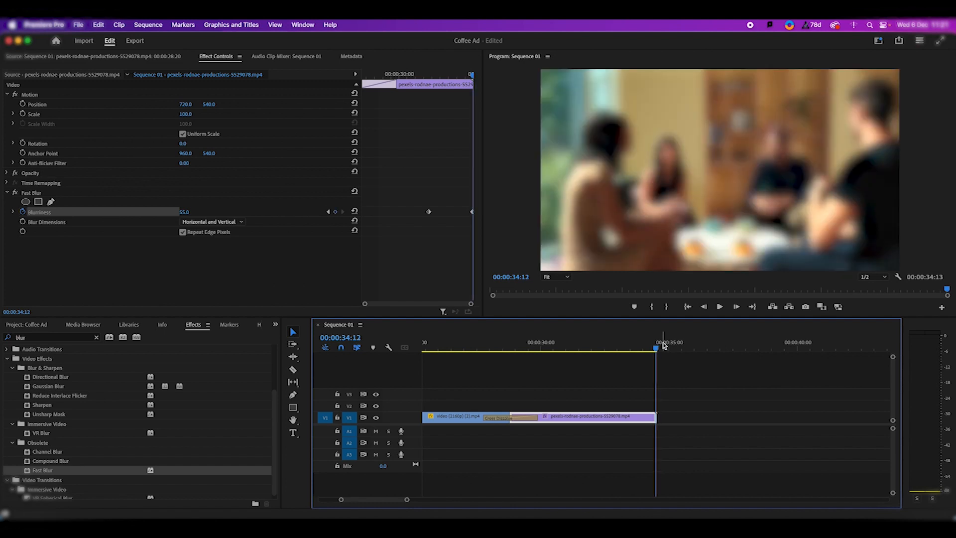
{"action": "left_click", "coordinate": [806, 307]}
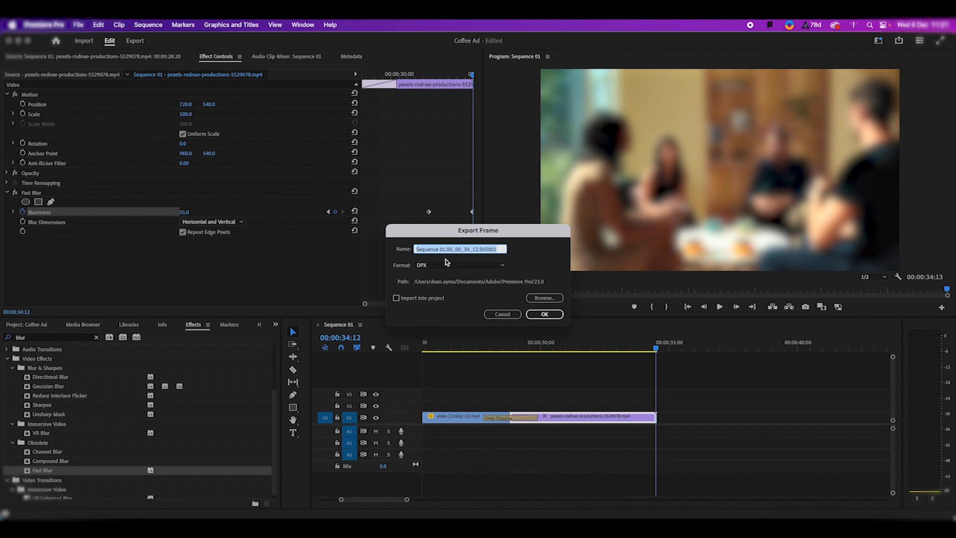
{"action": "type", "text": "final shot"}
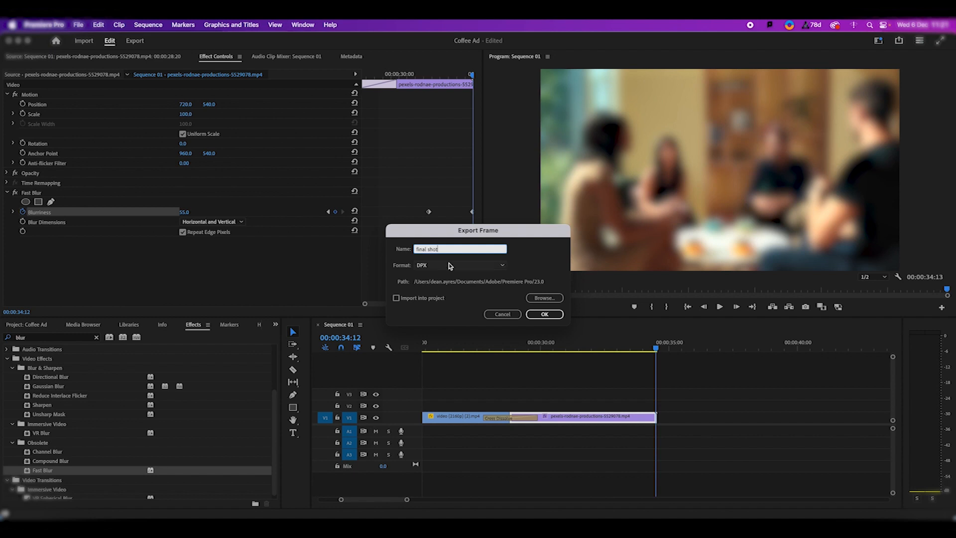
{"action": "left_click", "coordinate": [396, 299]}
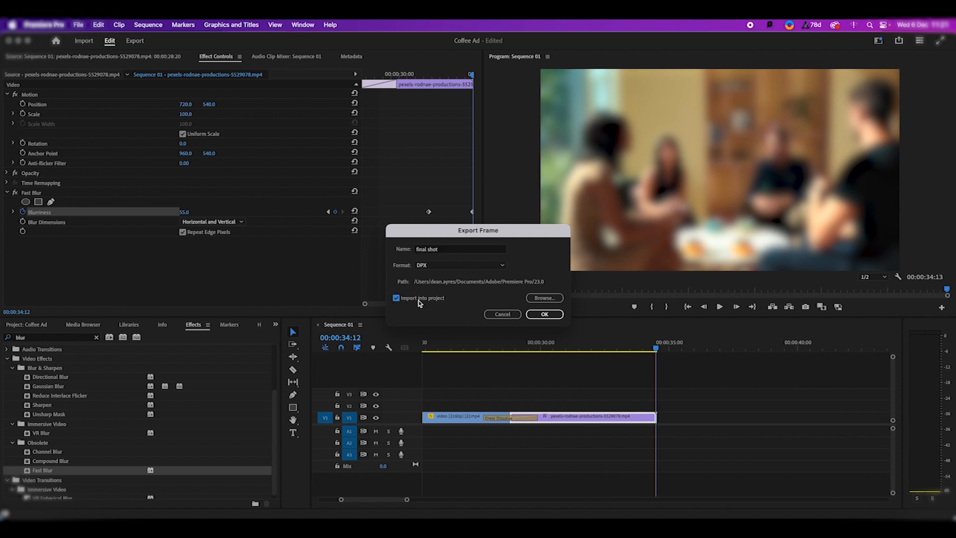
{"action": "left_click", "coordinate": [496, 272]}
{"action": "left_click", "coordinate": [448, 305]}
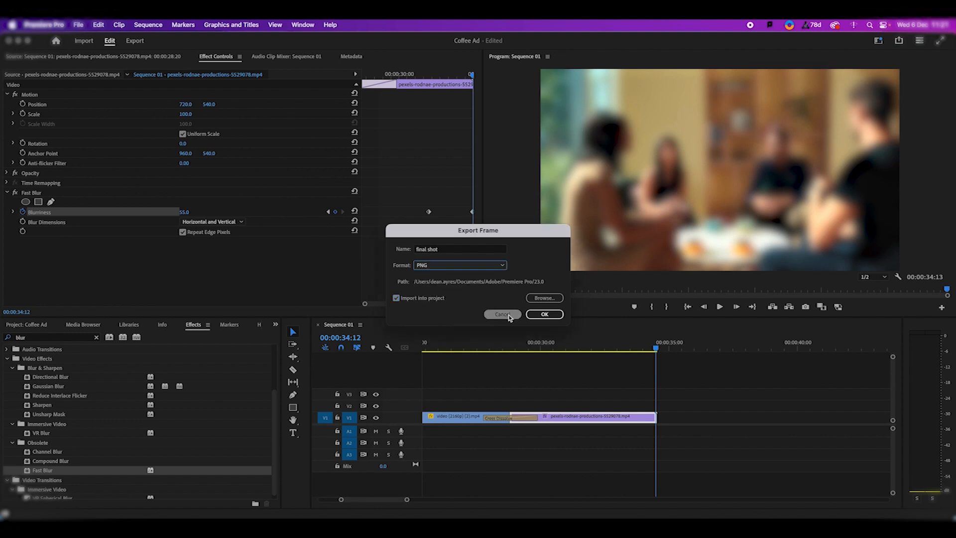
{"action": "left_click", "coordinate": [544, 314]}
- Place final shot.png on V1 directly after the closing café clip and trim its end to 00:00:37:07
{"action": "left_click", "coordinate": [37, 326]}
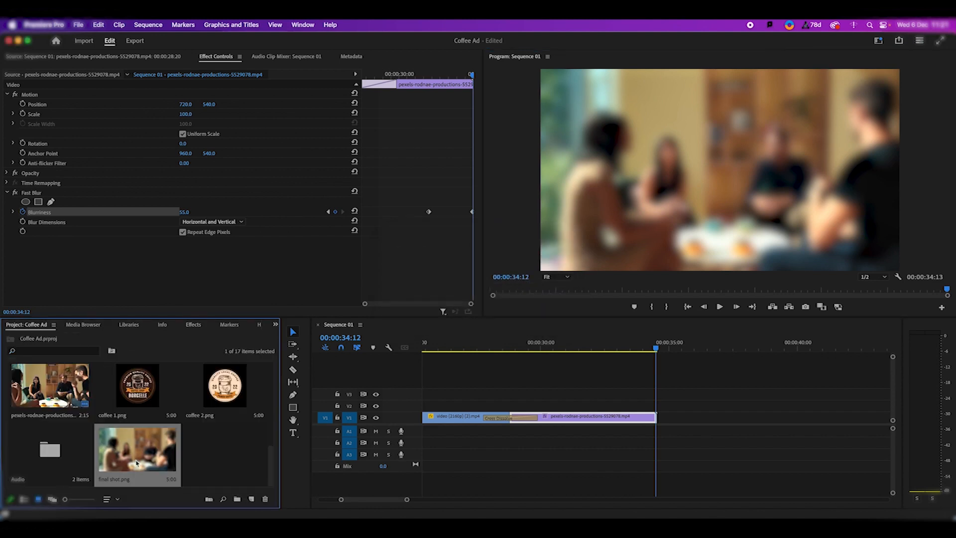
{"action": "left_click_drag", "start_coordinate": [138, 459], "coordinate": [662, 426]}
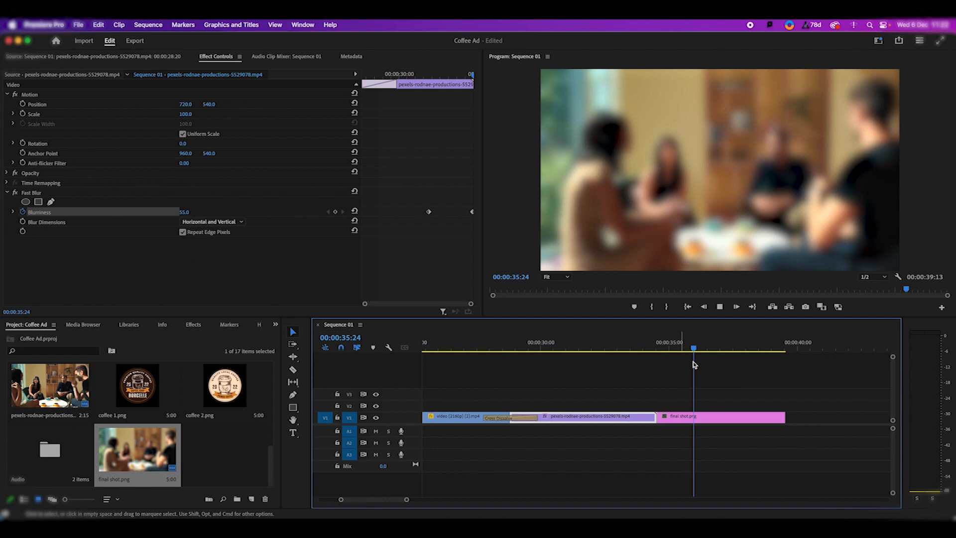
{"action": "left_click_drag", "start_coordinate": [785, 418], "coordinate": [727, 417]}
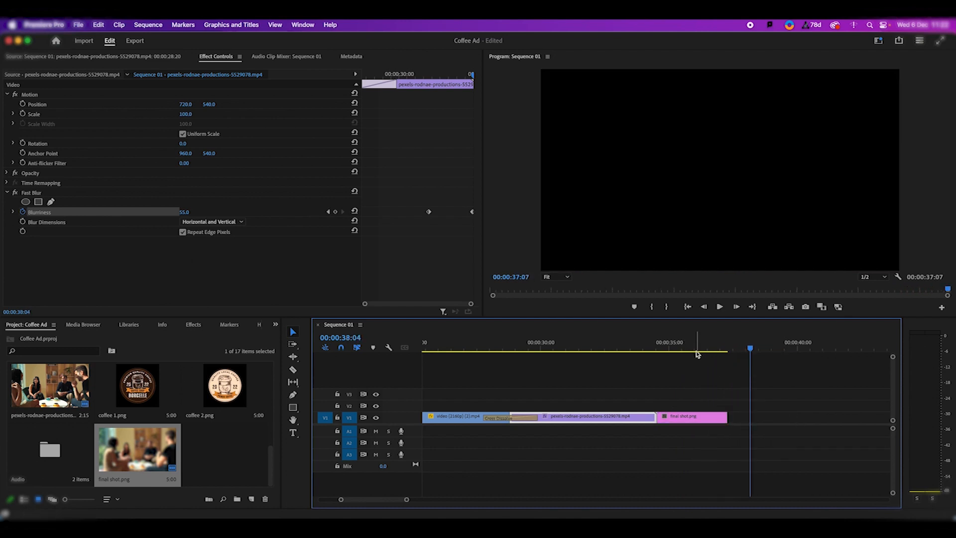
- Play the closing café clip from about 00:00:31:23 to check how its blur leads into the still
{"action": "key", "text": "minus"}
{"action": "key", "text": "minus"}
{"action": "left_click_drag", "start_coordinate": [668, 349], "coordinate": [622, 350]}
{"action": "key", "text": "space"}
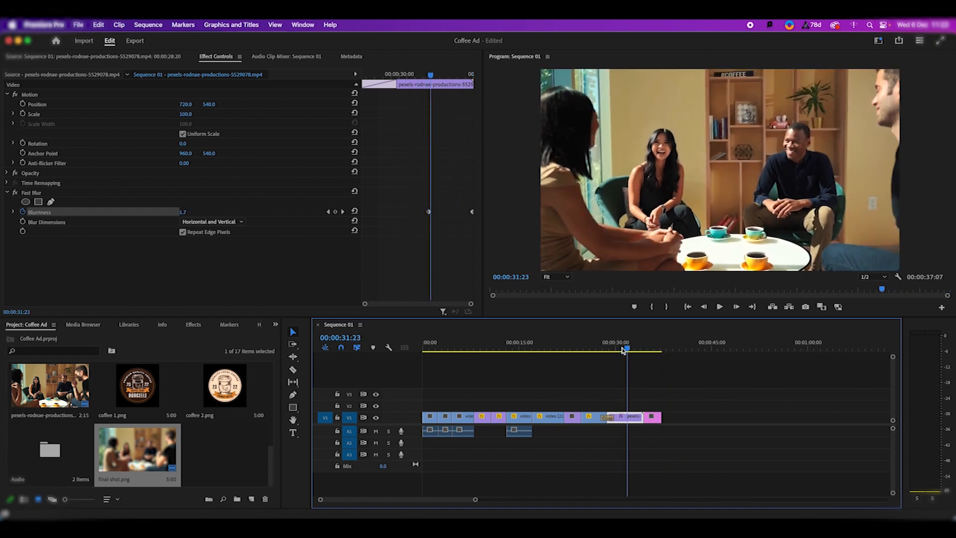
{"action": "key", "text": "space"}
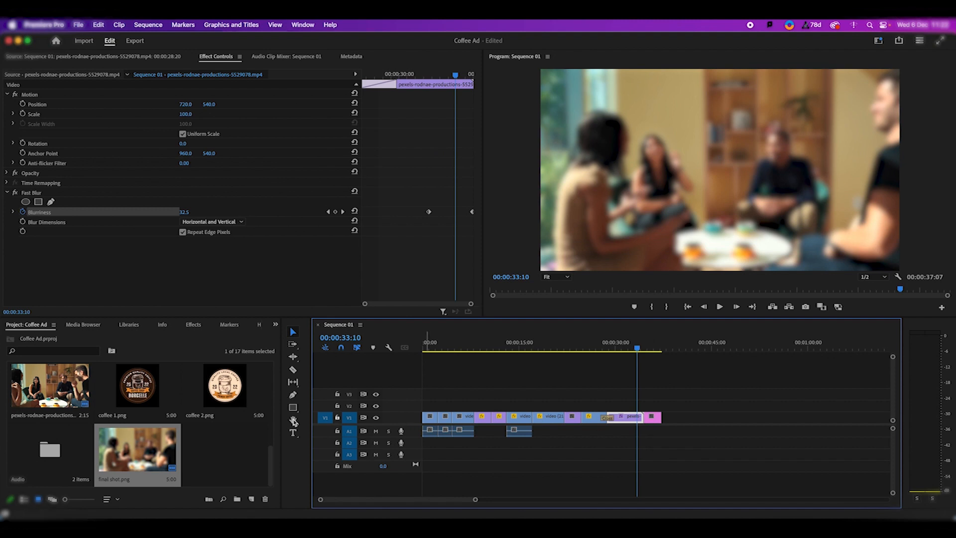
- Place the coffee 2.png logo on V2 from 00:00:33:10 to 00:00:37:07 and preview it over the blurred ending
{"action": "double_click", "coordinate": [219, 393]}
{"action": "left_click_drag", "start_coordinate": [244, 169], "coordinate": [661, 406]}
{"action": "left_click_drag", "start_coordinate": [637, 347], "coordinate": [632, 349]}
{"action": "key", "text": "space"}
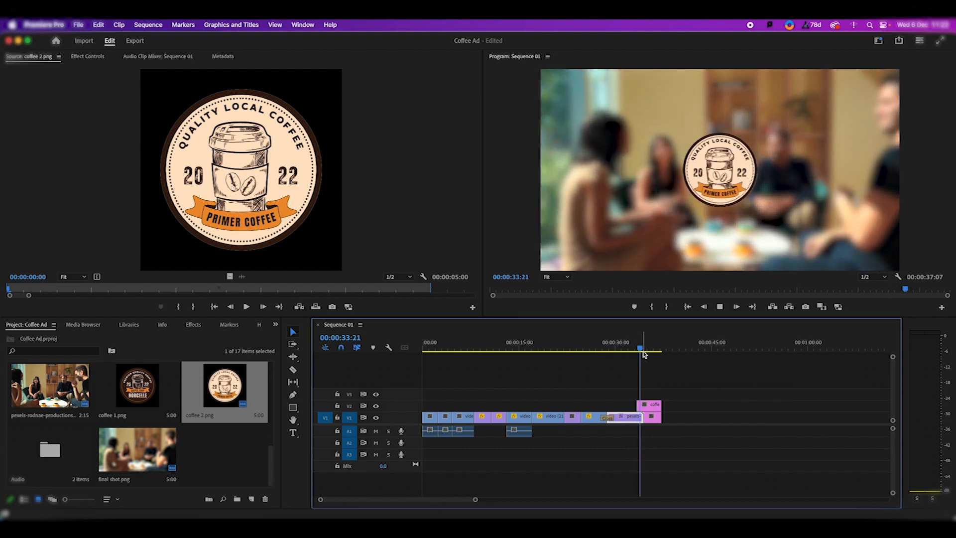
{"action": "key", "text": "space"}
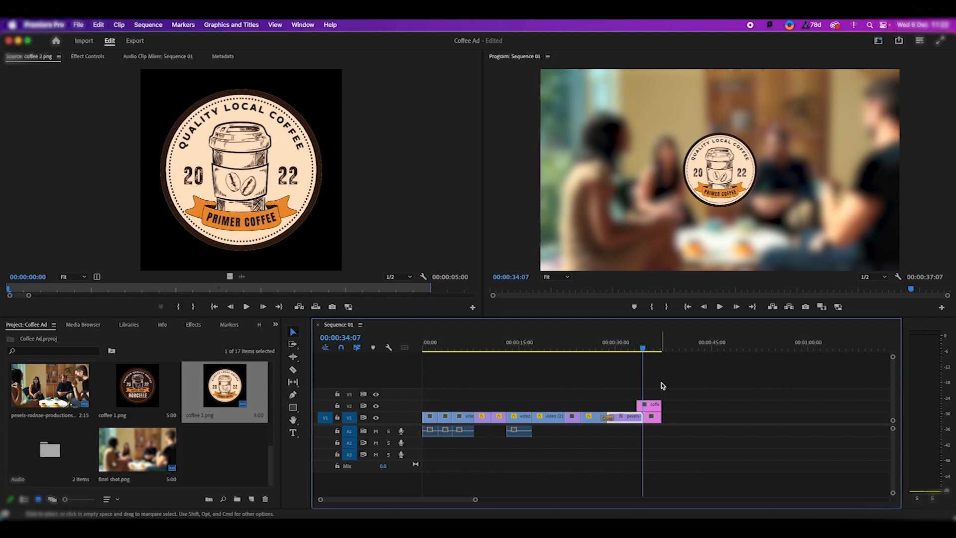
- Enlarge the V2 track and show the Opacity keyframe line on the coffee 2.png clip
{"action": "key", "text": "="}
{"action": "key", "text": "="}
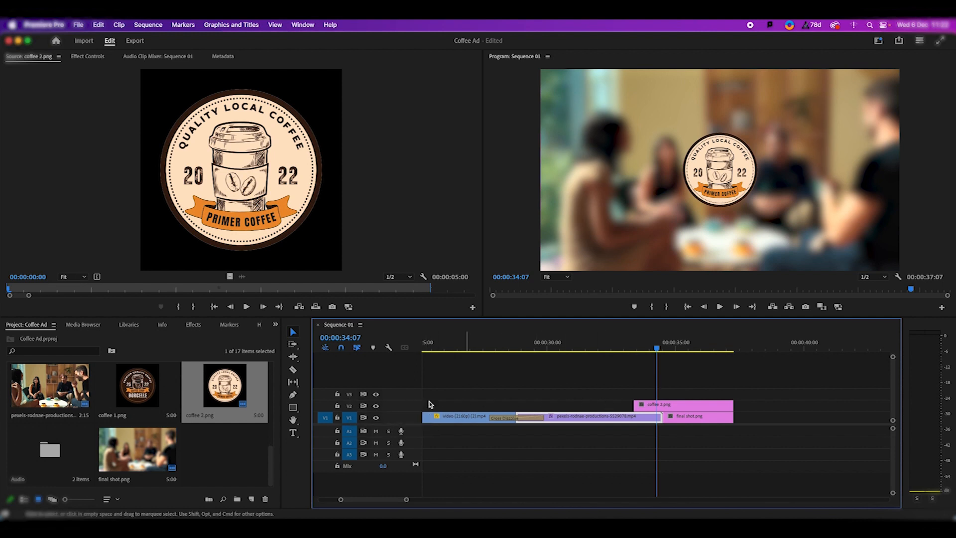
{"action": "left_click_drag", "start_coordinate": [347, 412], "coordinate": [350, 375]}
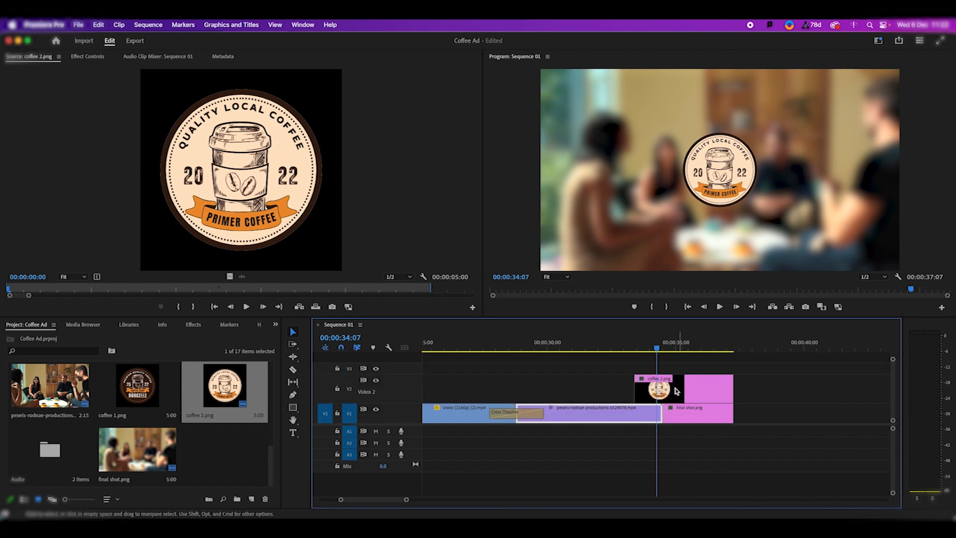
{"action": "right_click", "coordinate": [670, 391]}
{"action": "mouse_move", "coordinate": [691, 509]}
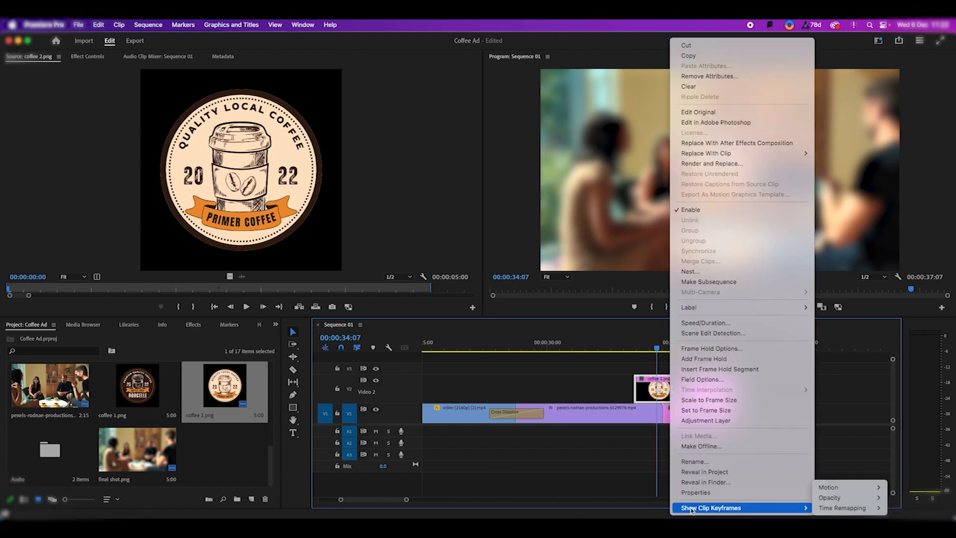
{"action": "mouse_move", "coordinate": [839, 500]}
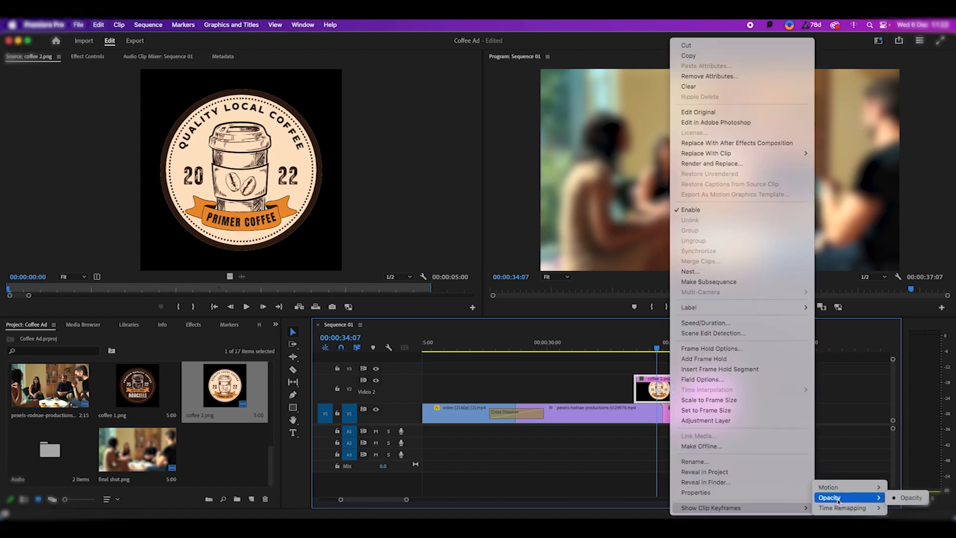
{"action": "left_click", "coordinate": [904, 499]}
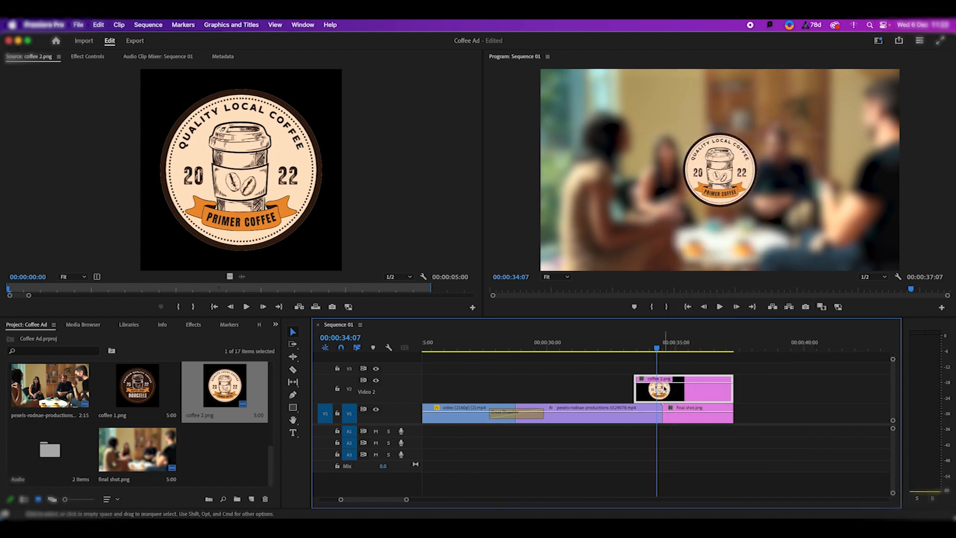
- Fade in the coffee 2.png clip with Pen tool opacity keyframes from its start to 00:00:34:13
{"action": "left_click_drag", "start_coordinate": [658, 351], "coordinate": [663, 349]}
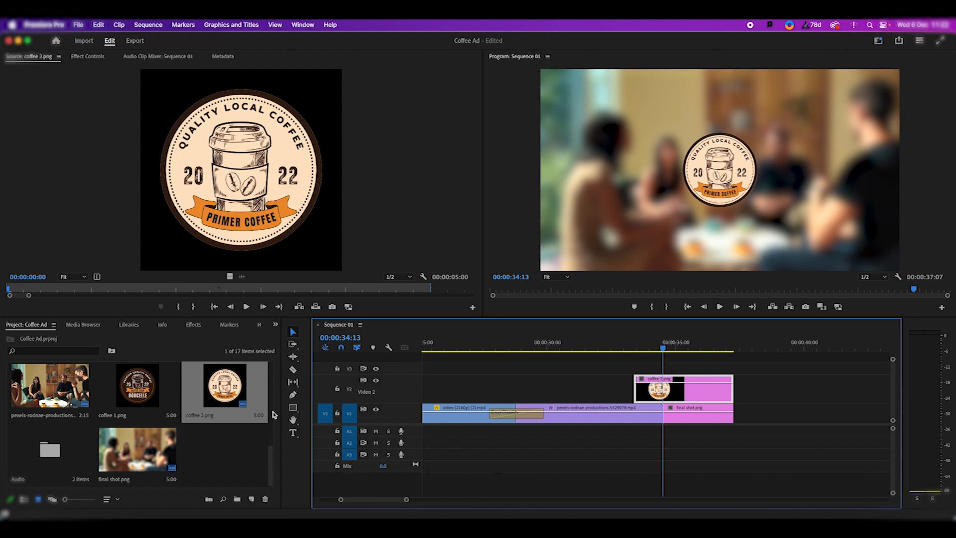
{"action": "left_click", "coordinate": [293, 396]}
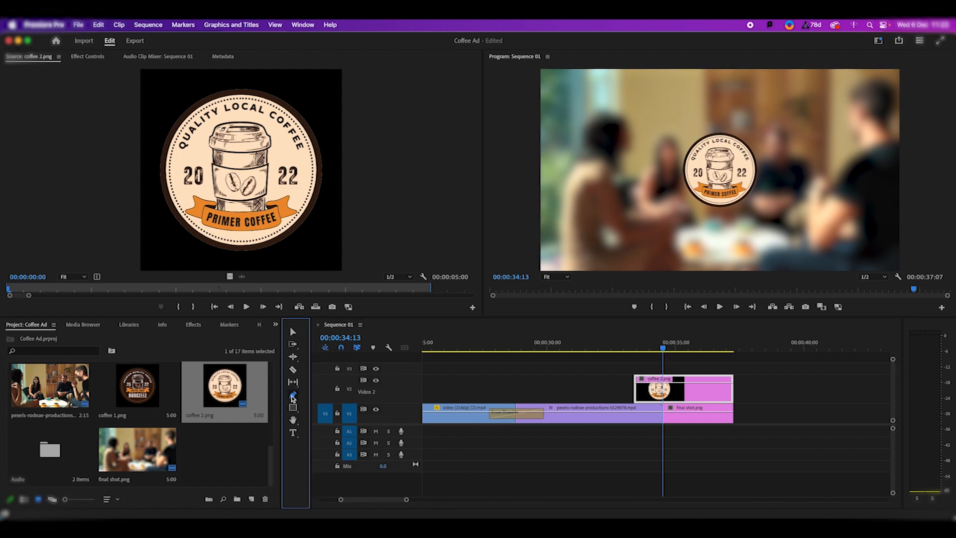
{"action": "left_click", "coordinate": [663, 387]}
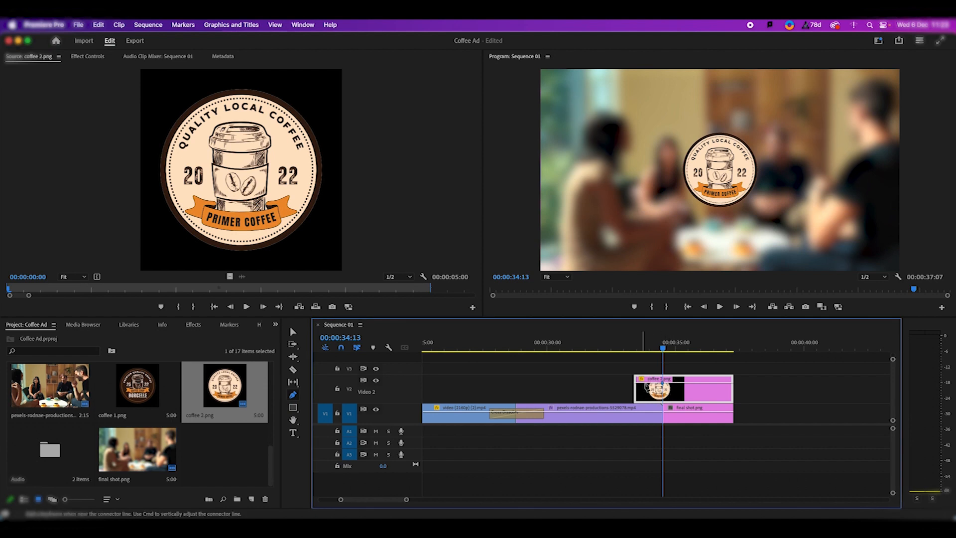
{"action": "left_click_drag", "start_coordinate": [663, 387], "coordinate": [637, 400]}
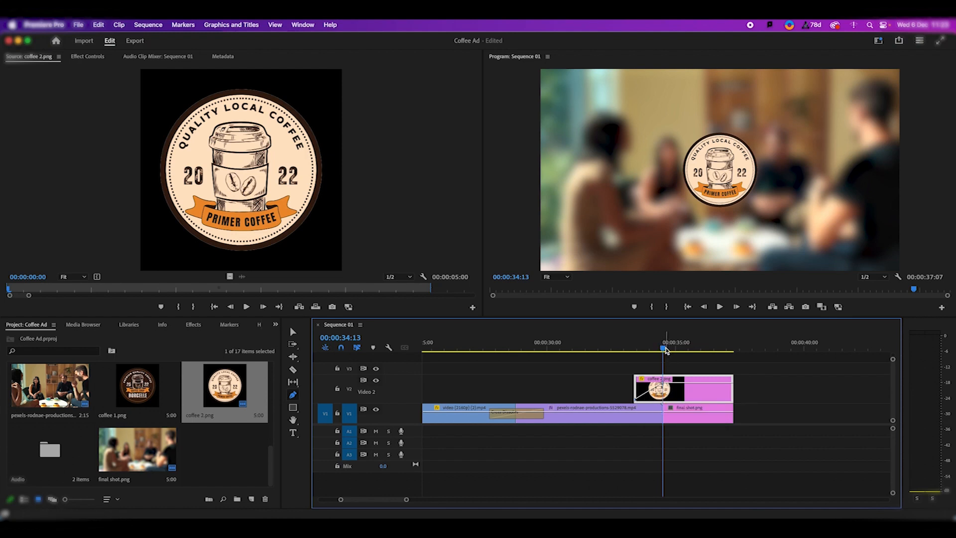
- Play the logo's opening from just before its start to check the fade-in
{"action": "left_click_drag", "start_coordinate": [660, 349], "coordinate": [626, 353]}
{"action": "key", "text": "space"}
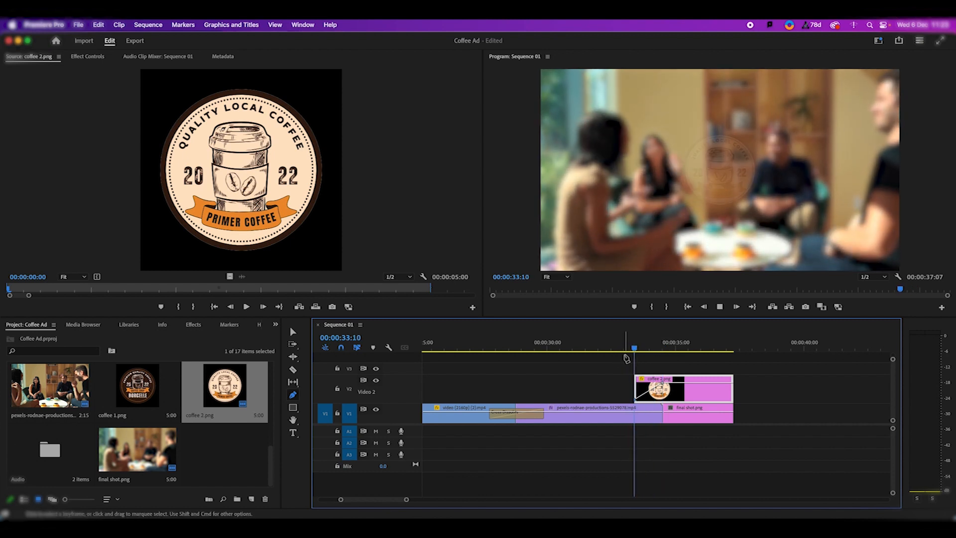
{"action": "key", "text": "space"}
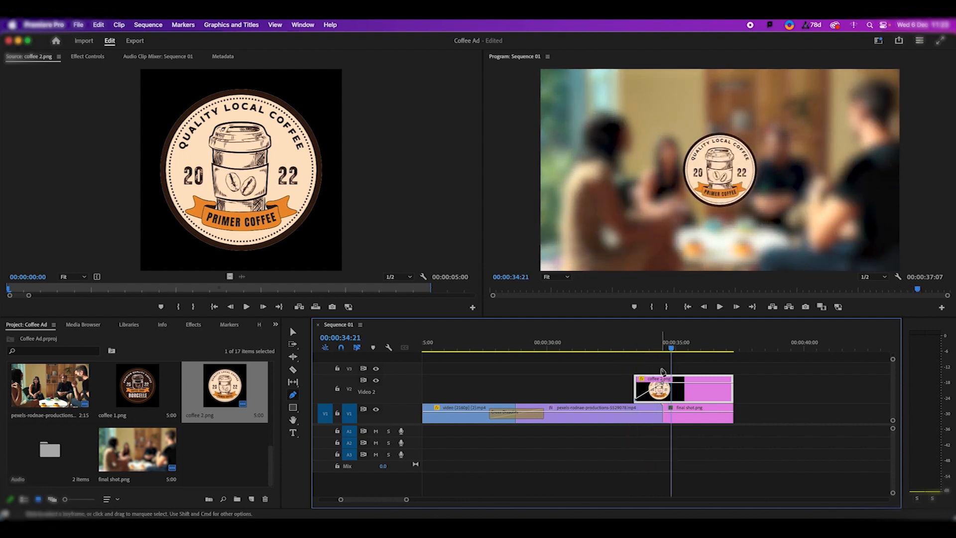
- Set the coffee 2.png clip's Scale to 152 and its vertical Position to 461
{"action": "key", "text": "v"}
{"action": "double_click", "coordinate": [696, 399]}
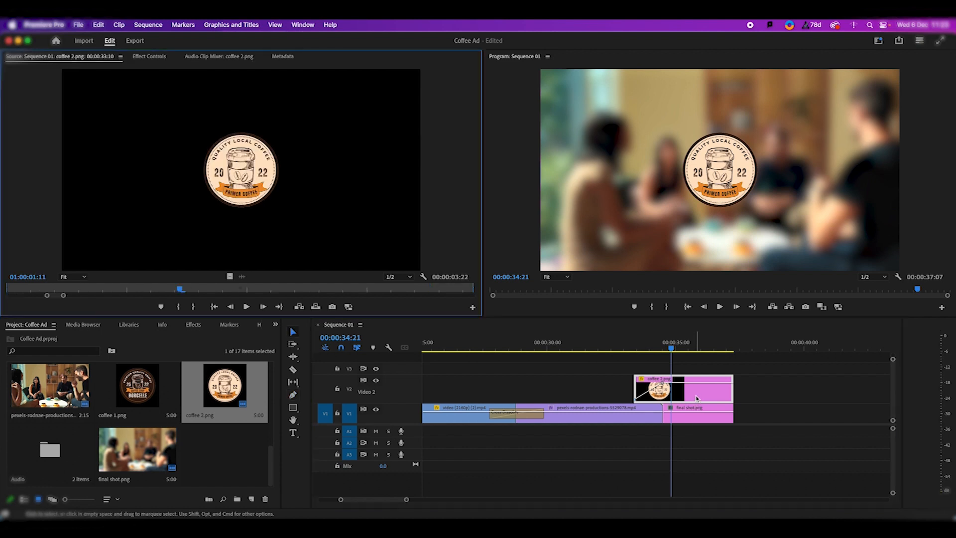
{"action": "left_click", "coordinate": [149, 57]}
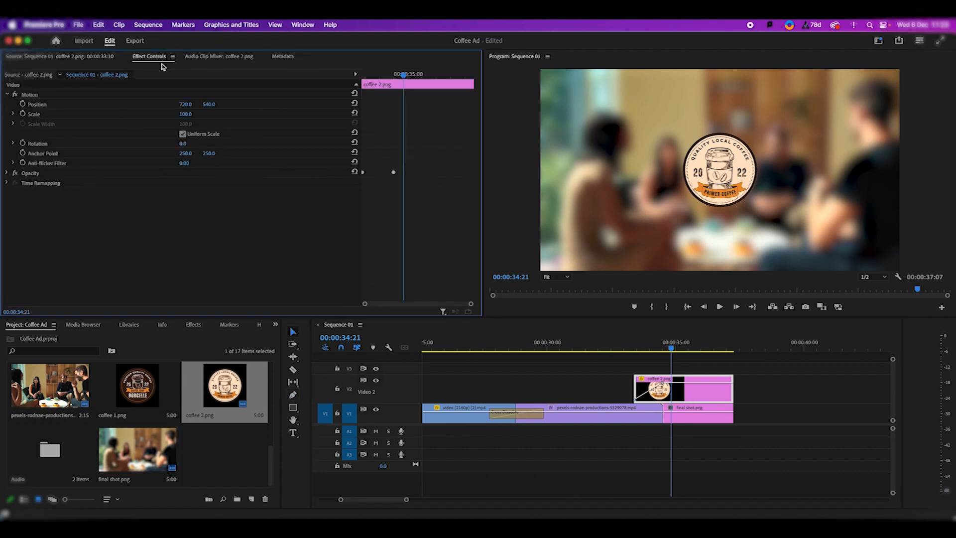
{"action": "left_click_drag", "start_coordinate": [186, 114], "coordinate": [211, 114]}
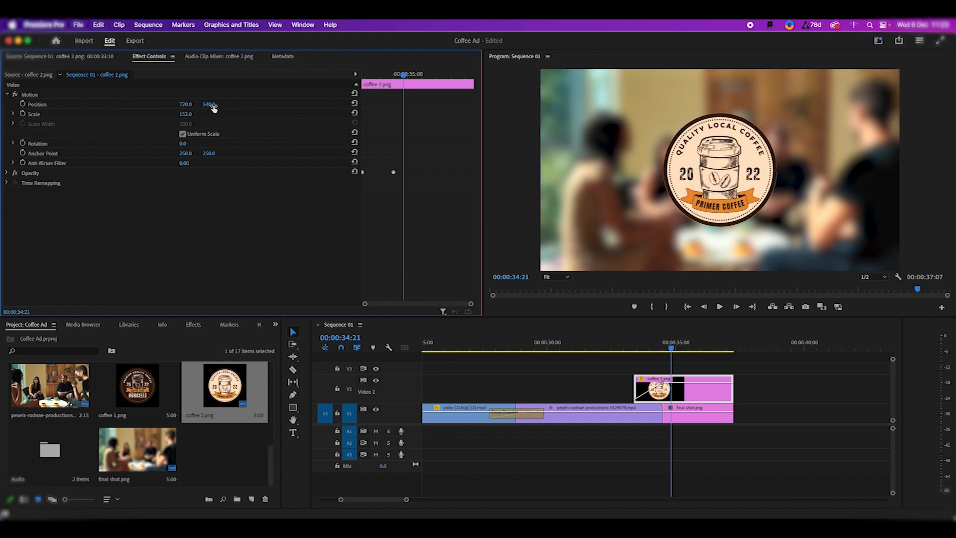
{"action": "left_click_drag", "start_coordinate": [209, 105], "coordinate": [169, 105]}
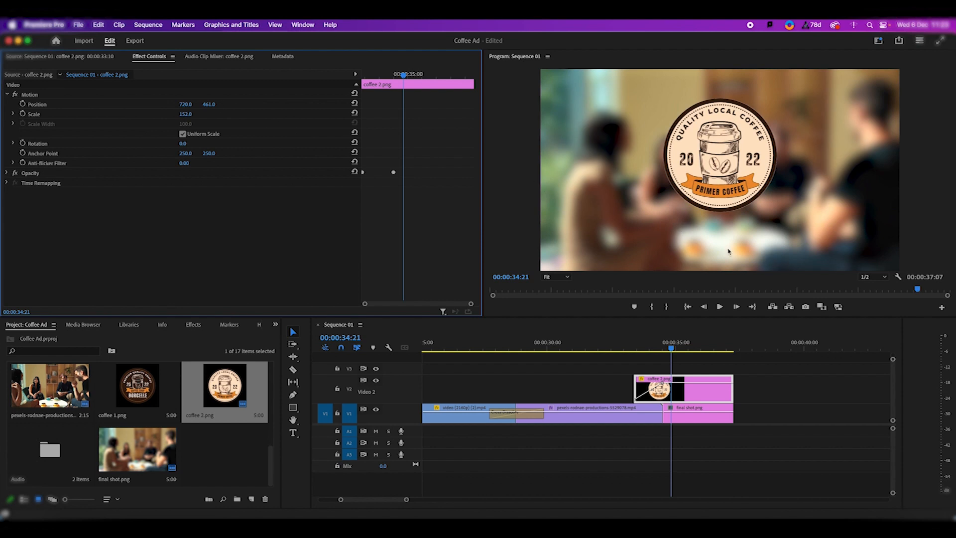
- Play the ending through, and extend both the coffee 2.png and final shot.png clips to 00:00:39:22
{"action": "left_click_drag", "start_coordinate": [667, 350], "coordinate": [590, 350]}
{"action": "key", "text": "space"}
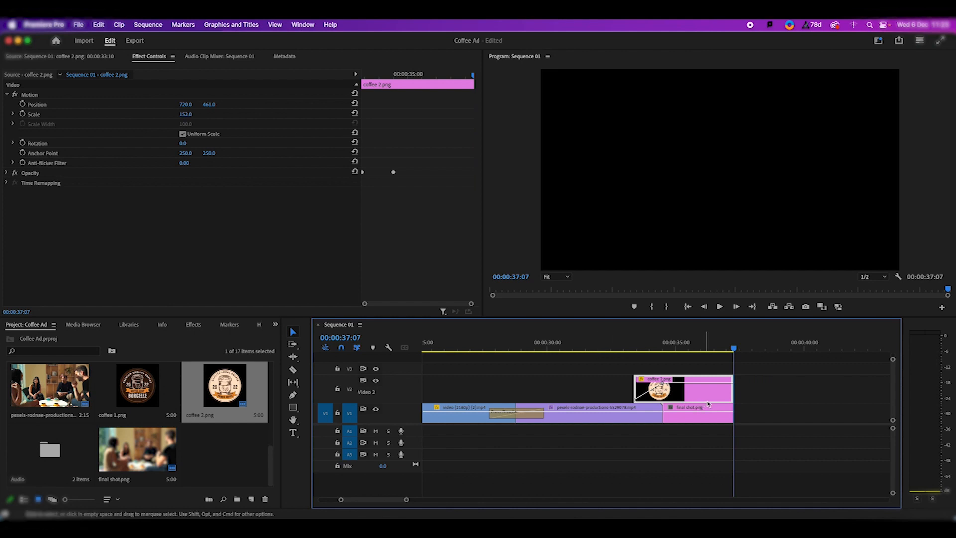
{"action": "left_click_drag", "start_coordinate": [732, 389], "coordinate": [800, 388]}
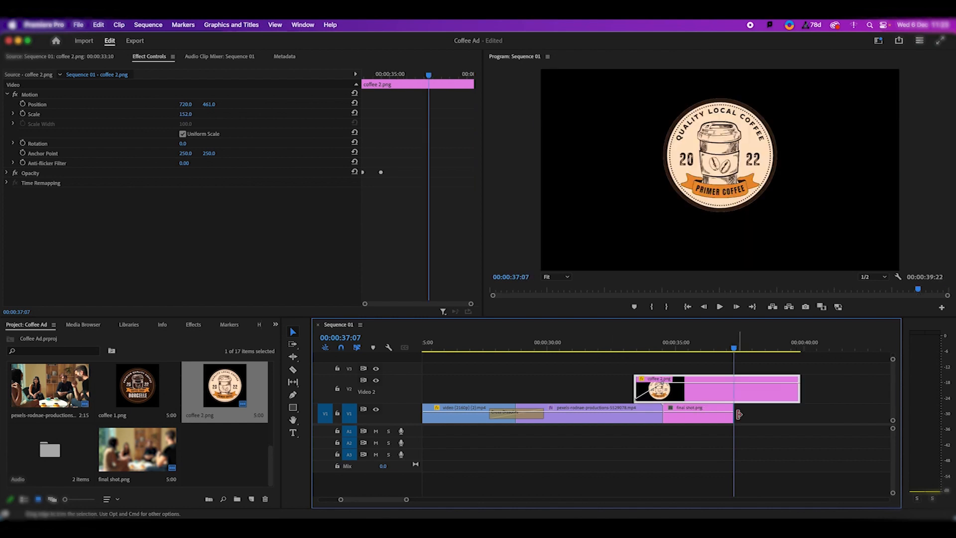
{"action": "left_click_drag", "start_coordinate": [739, 415], "coordinate": [801, 414]}
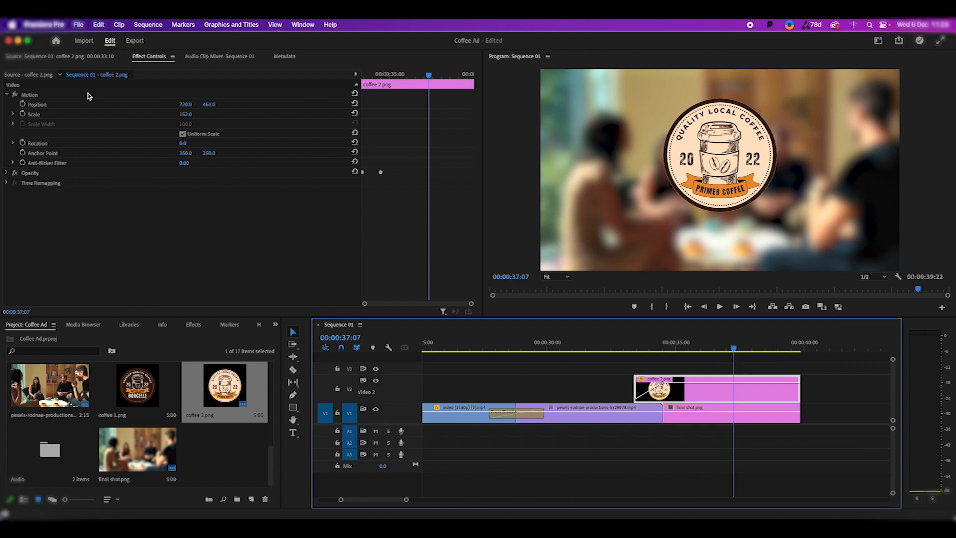
- Add a new text layer on V3 at 00:00:37:07 and enlarge the V3 track
{"action": "left_click", "coordinate": [219, 26]}
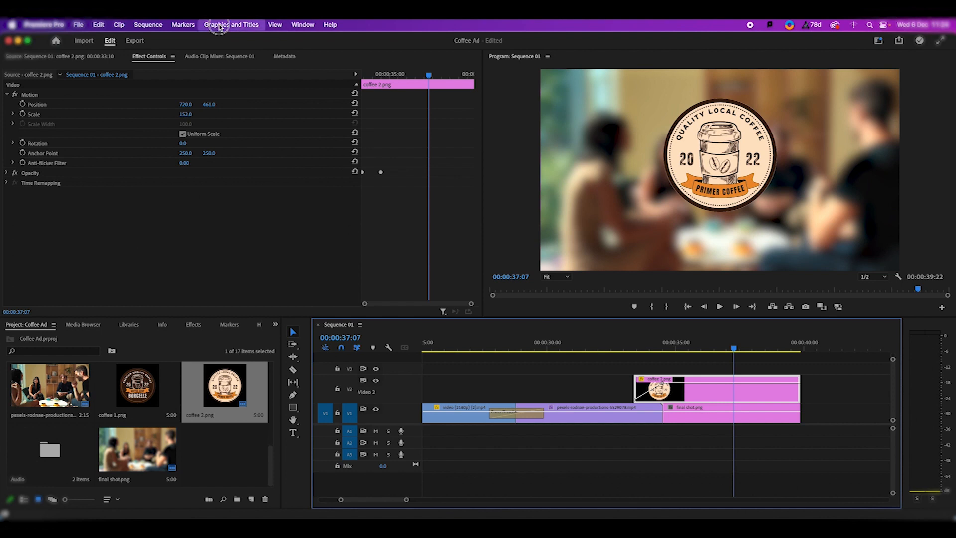
{"action": "mouse_move", "coordinate": [304, 69]}
{"action": "left_click", "coordinate": [345, 64]}
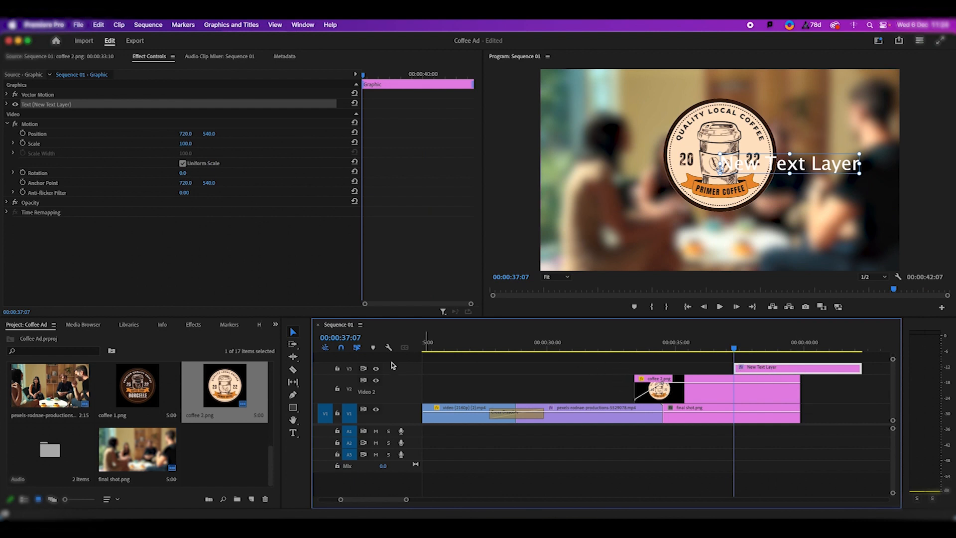
{"action": "left_click_drag", "start_coordinate": [348, 363], "coordinate": [348, 355]}
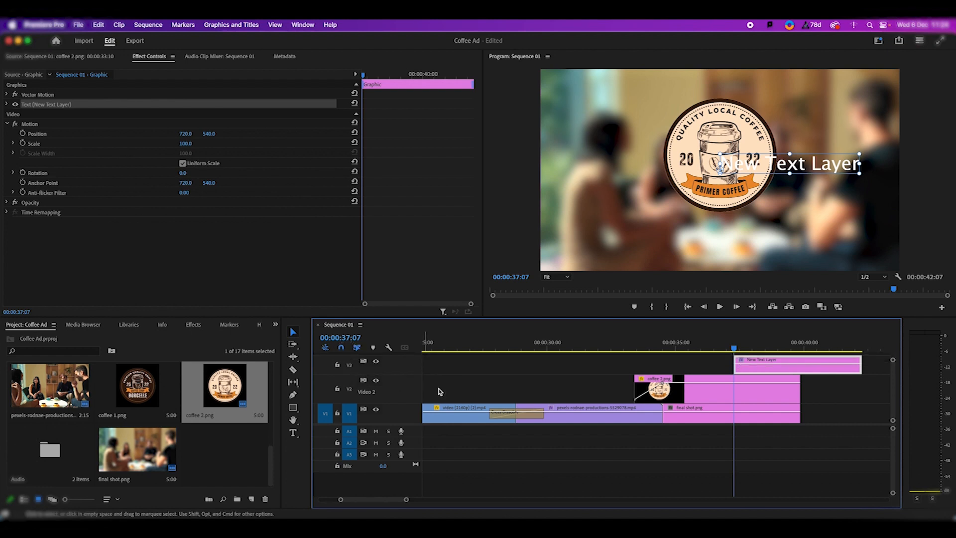
{"action": "scroll", "coordinate": [453, 391], "scroll_direction": "up", "scroll_amount": 1}
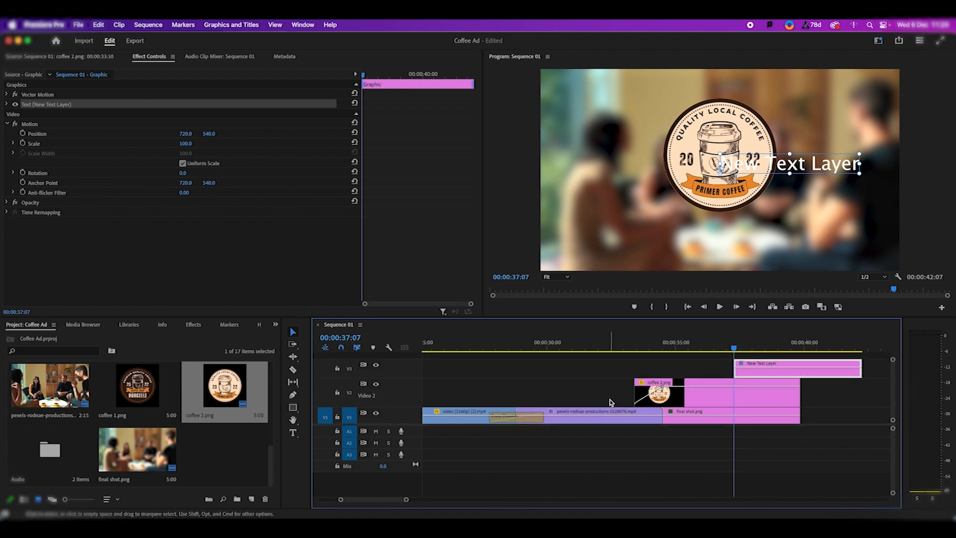
- Shift the text clip on V3 earlier so that it ends at 00:00:41:00
{"action": "left_click", "coordinate": [766, 347]}
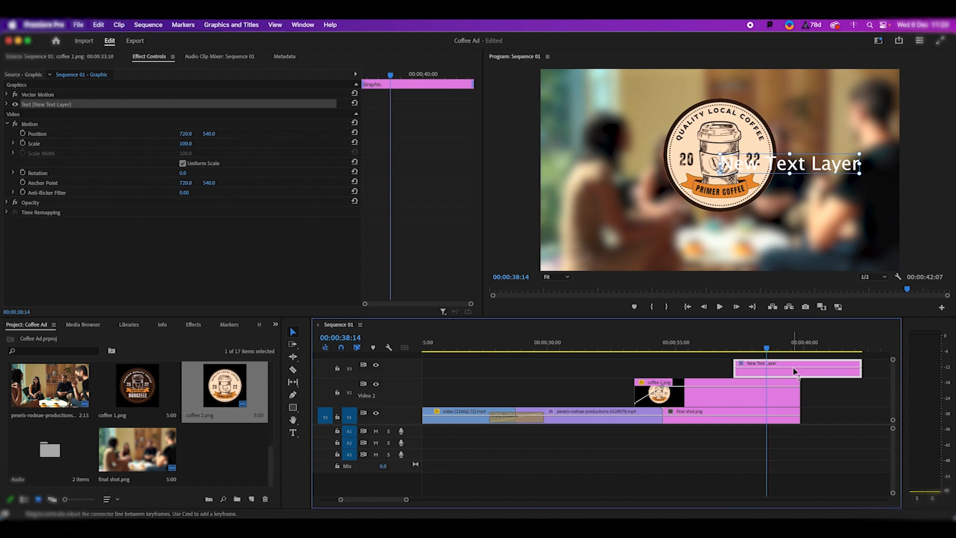
{"action": "left_click_drag", "start_coordinate": [794, 371], "coordinate": [772, 377]}
- Try placing a 1:19 excerpt of production ID_4795367.mp4 on V2 above the latte clip around 00:00:19:00
{"action": "left_click_drag", "start_coordinate": [566, 341], "coordinate": [598, 354]}
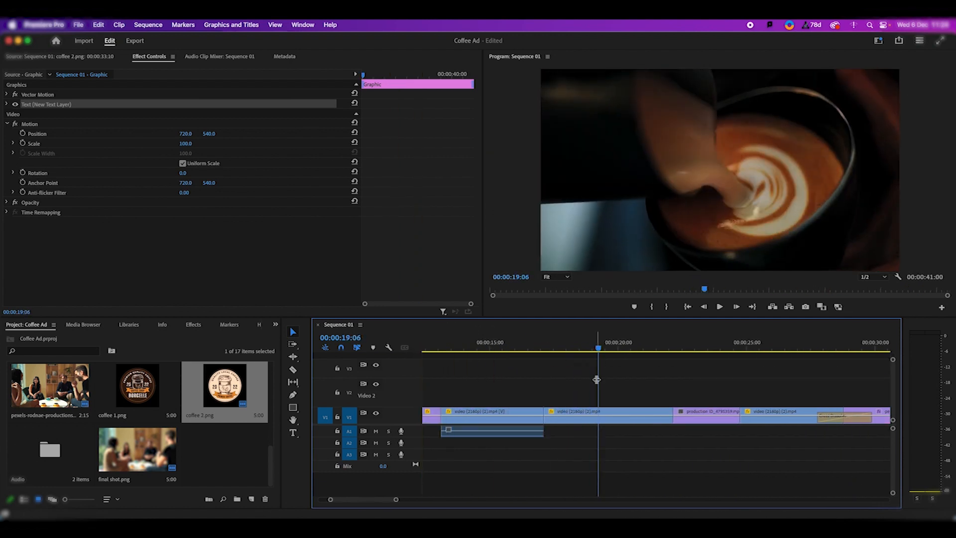
{"action": "scroll", "coordinate": [91, 427], "scroll_direction": "up", "scroll_amount": 3}
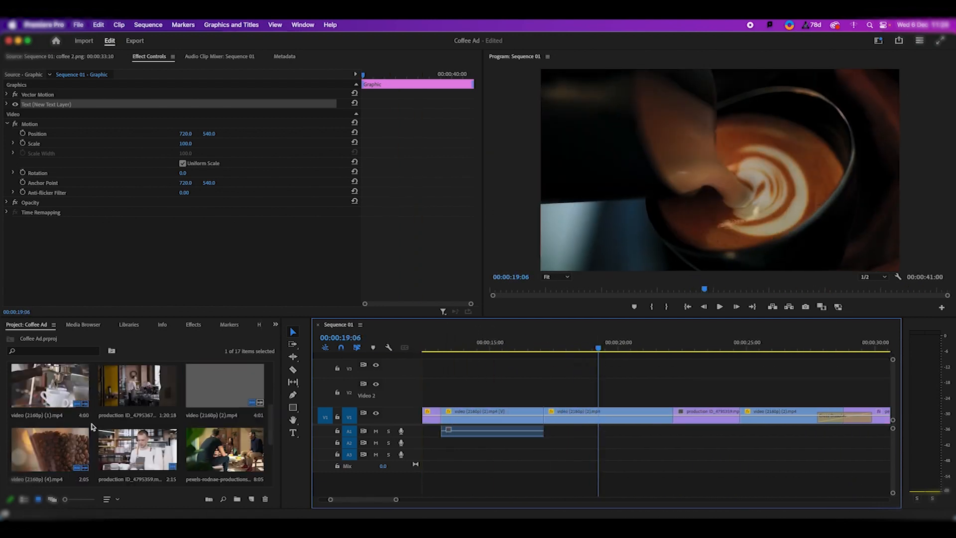
{"action": "double_click", "coordinate": [137, 386]}
{"action": "left_click", "coordinate": [227, 293]}
{"action": "key", "text": "i"}
{"action": "left_click_drag", "start_coordinate": [228, 291], "coordinate": [574, 406]}
{"action": "key", "text": "o"}
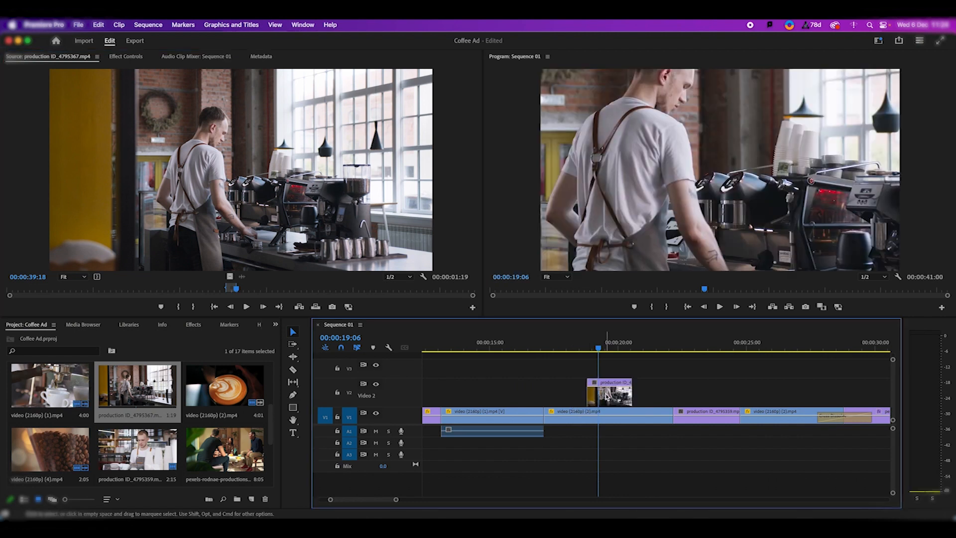
- Play the section with the barista excerpt on V2, and delete that clip from the timeline
{"action": "left_click", "coordinate": [577, 346]}
{"action": "key", "text": "space"}
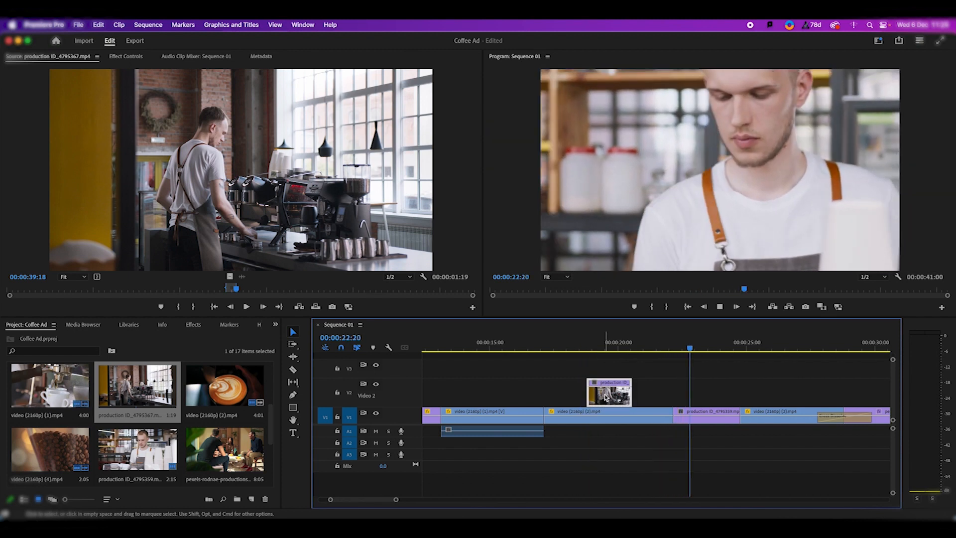
{"action": "key", "text": "space"}
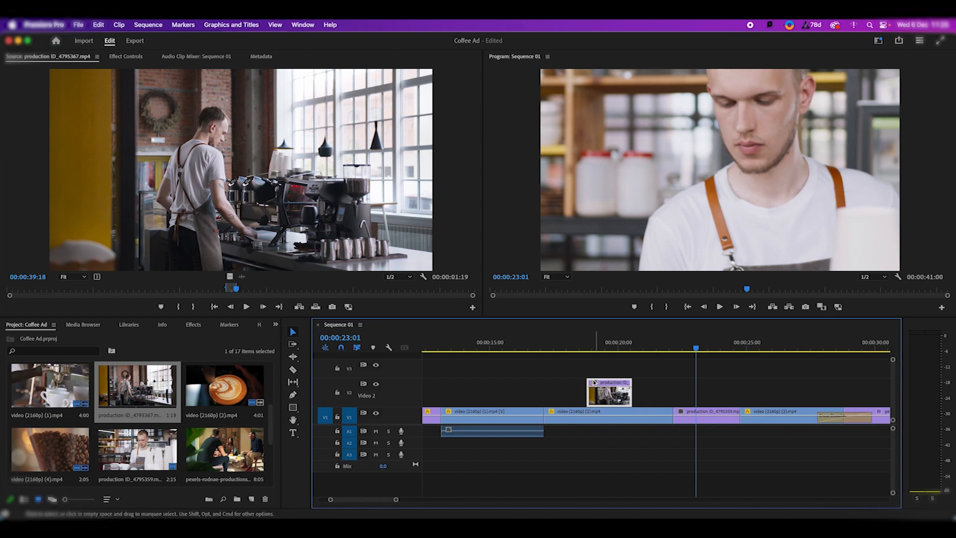
{"action": "left_click", "coordinate": [593, 347]}
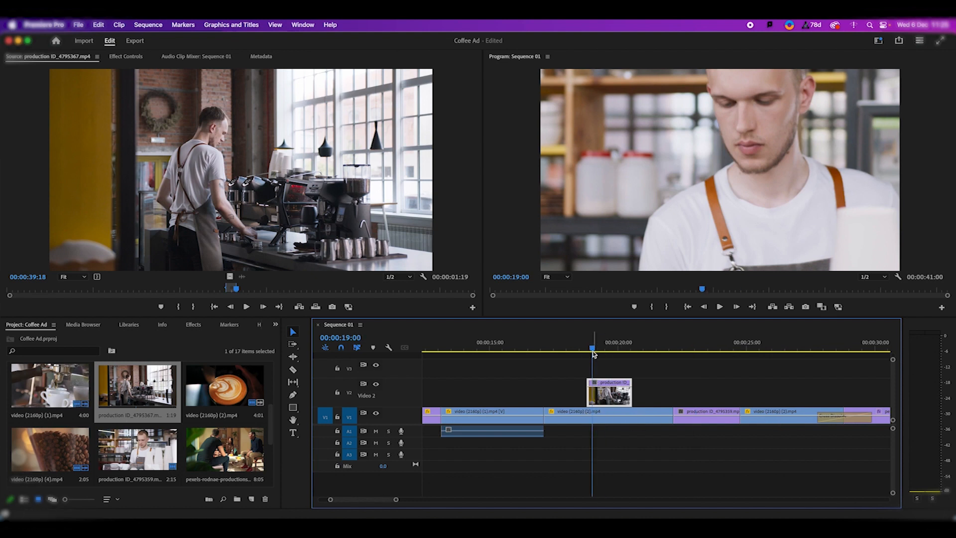
{"action": "key", "text": "Delete"}
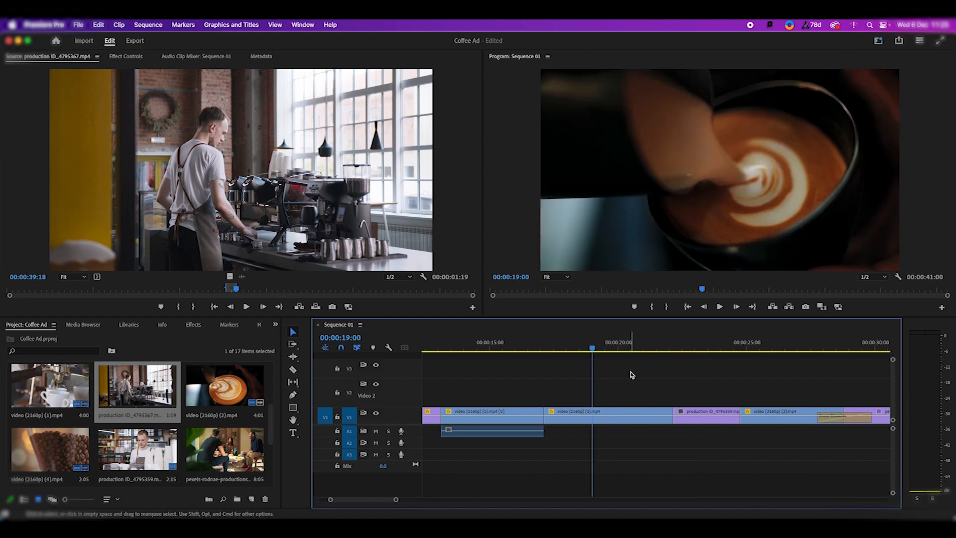
- Play the ending from the logo's start to 00:00:36:17, and move the text layer beneath the coffee logo
{"action": "key", "text": "minus"}
{"action": "key", "text": "minus"}
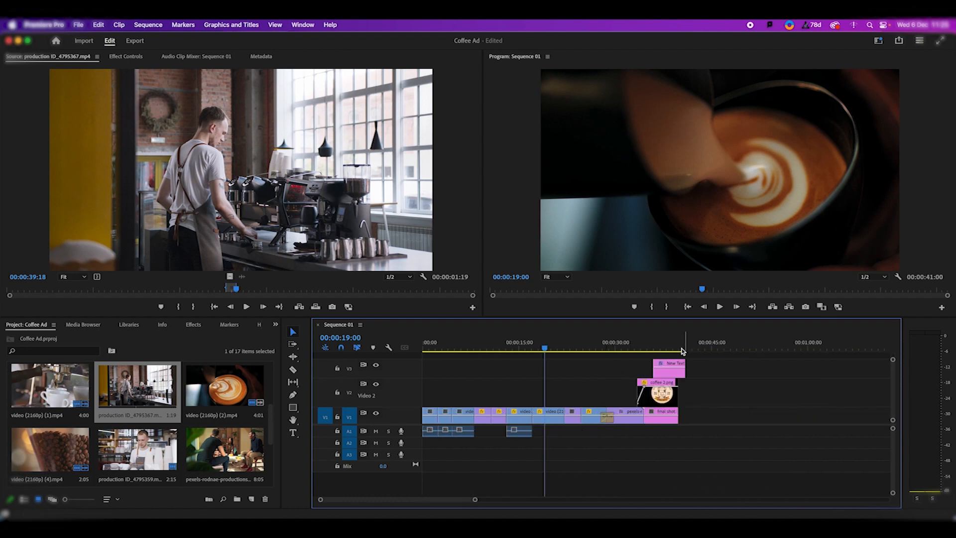
{"action": "left_click", "coordinate": [638, 347]}
{"action": "key", "text": "space"}
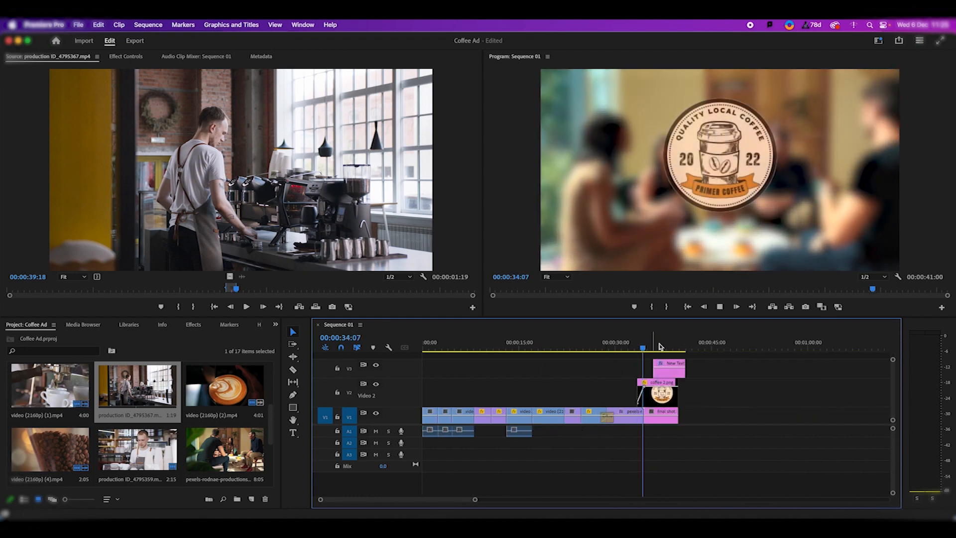
{"action": "key", "text": "space"}
{"action": "left_click", "coordinate": [810, 164]}
{"action": "left_click_drag", "start_coordinate": [808, 169], "coordinate": [739, 236]}
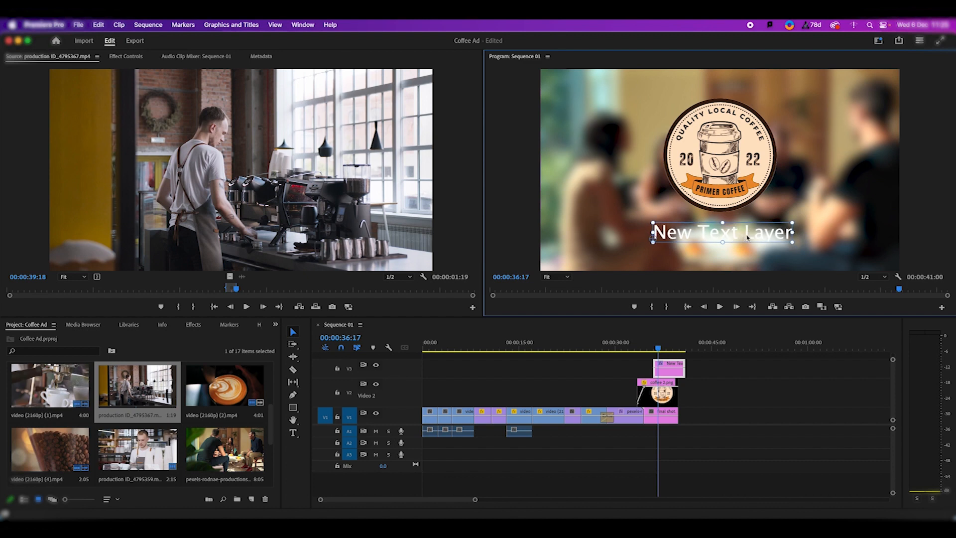
- Switch to the Effects workspace and open the Essential Graphics settings for the text layer
{"action": "left_click", "coordinate": [304, 25]}
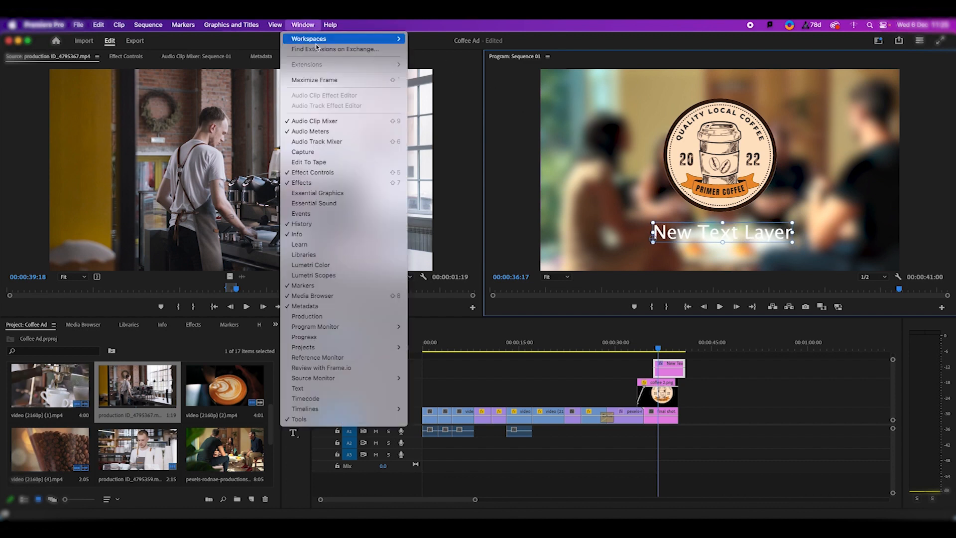
{"action": "mouse_move", "coordinate": [356, 39]}
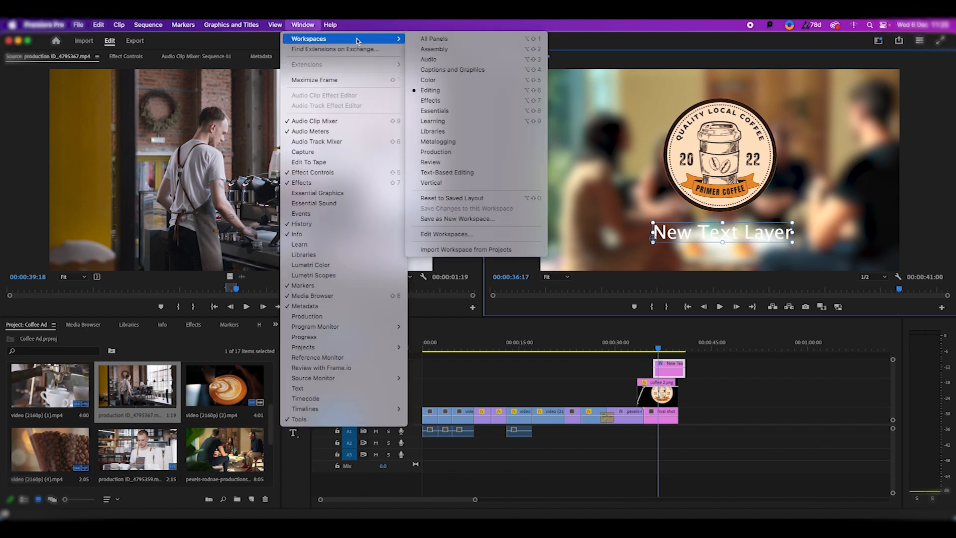
{"action": "left_click", "coordinate": [458, 102]}
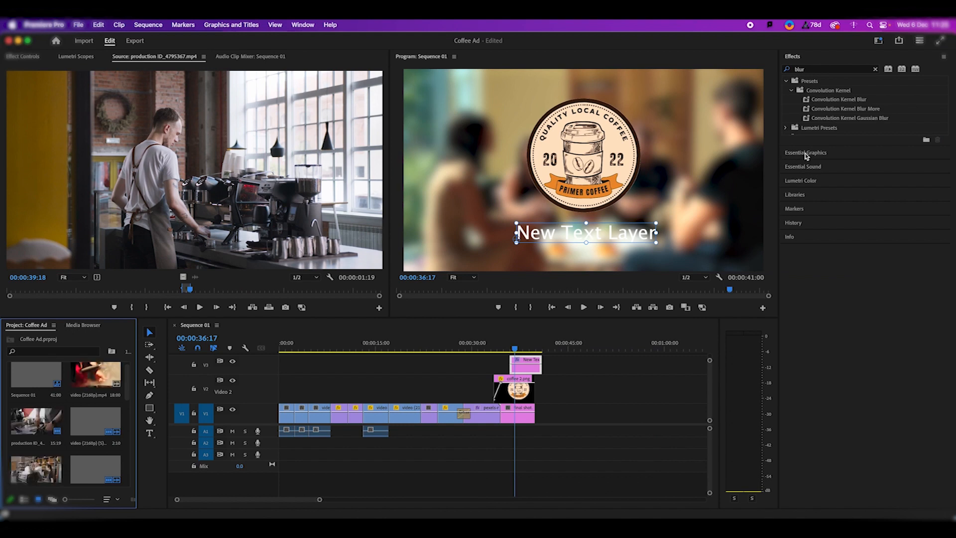
{"action": "left_click", "coordinate": [807, 155]}
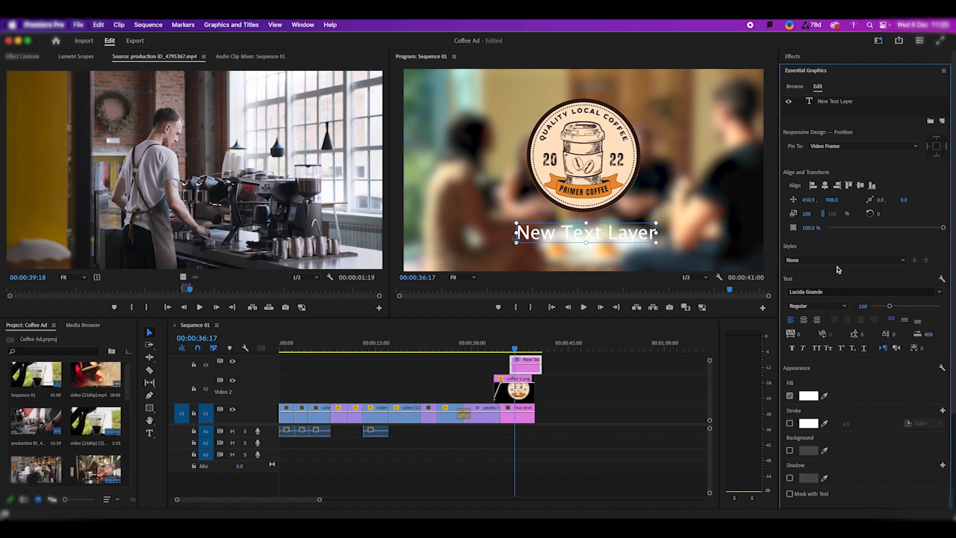
- Replace the placeholder text beneath the logo with "It's For You"
{"action": "double_click", "coordinate": [610, 229]}
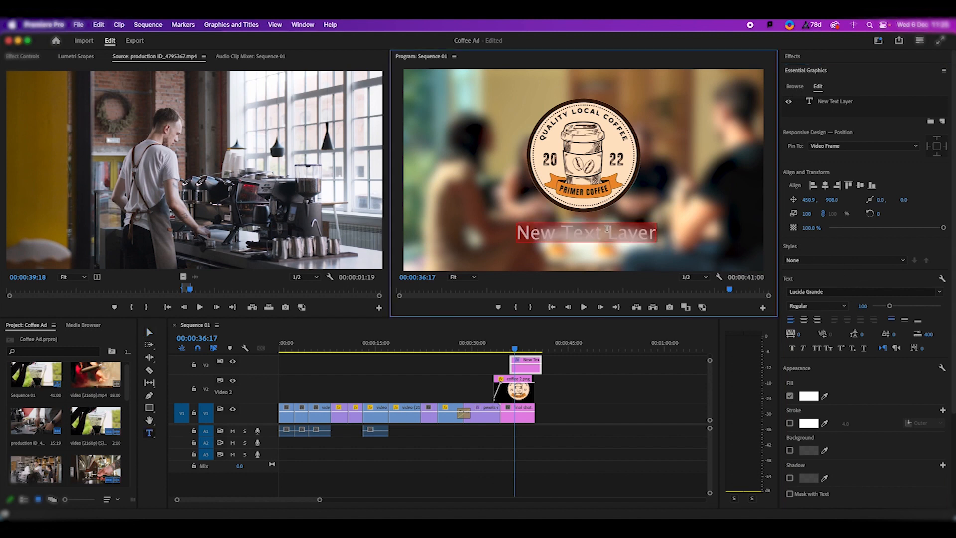
{"action": "key", "text": "BackSpace"}
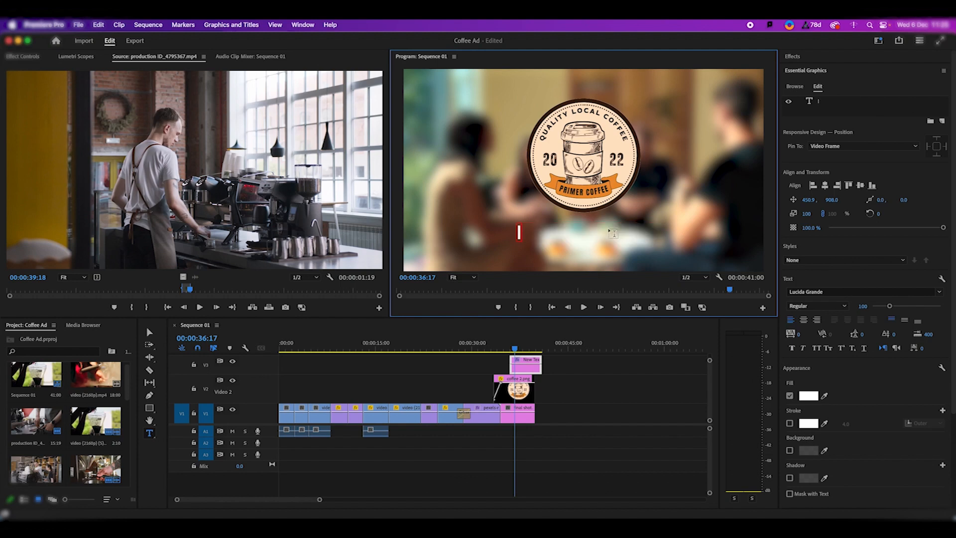
{"action": "type", "text": "It's For You"}
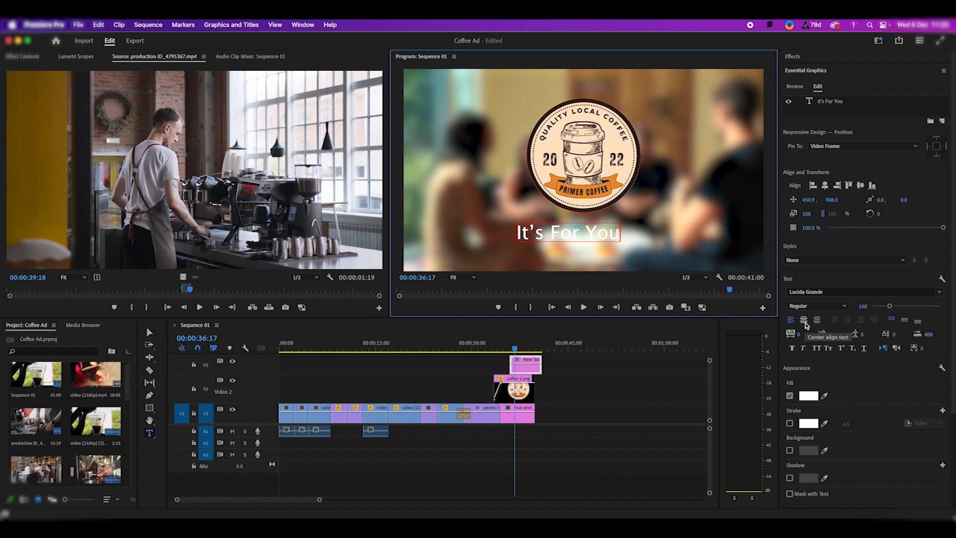
- Center-align the "It's For You" text, center it horizontally in the frame, and place it just below the logo
{"action": "left_click", "coordinate": [805, 320]}
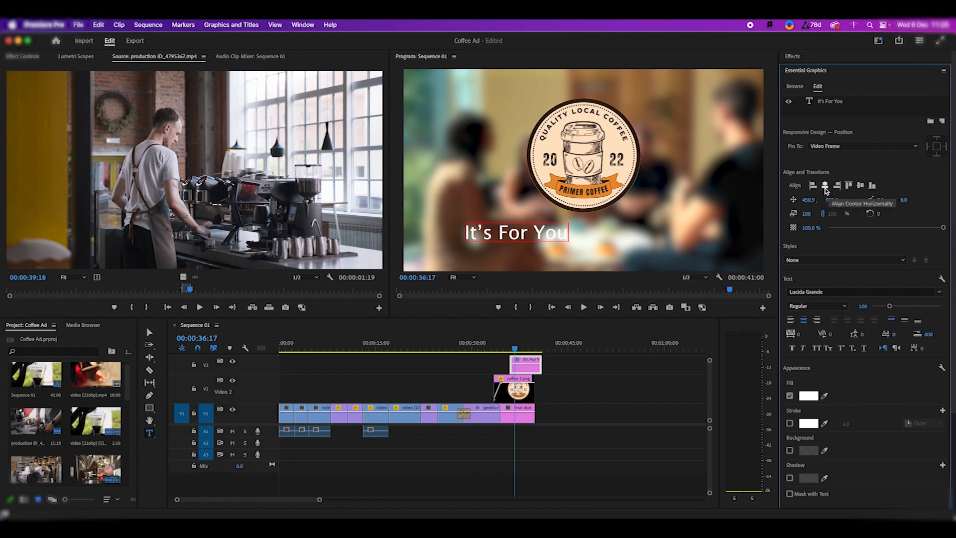
{"action": "left_click", "coordinate": [826, 185]}
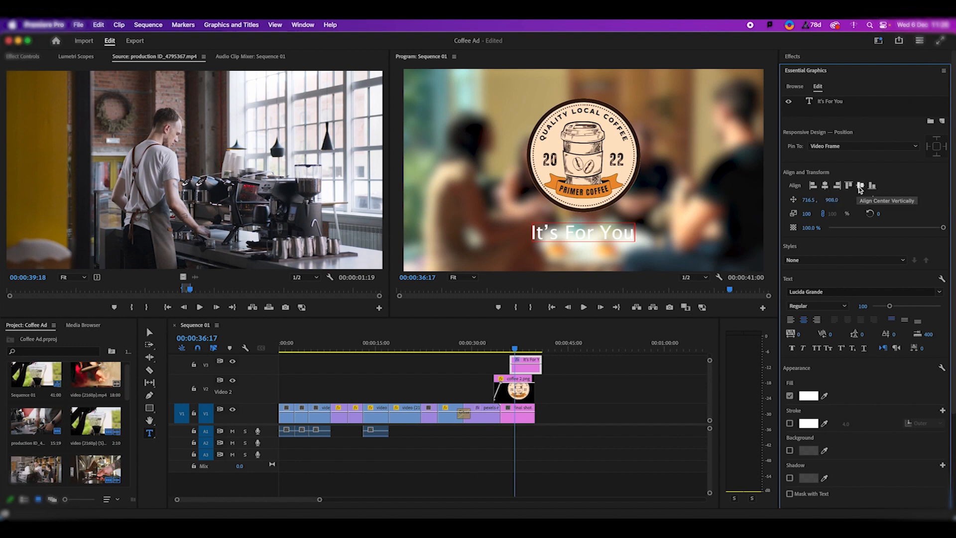
{"action": "left_click", "coordinate": [860, 187]}
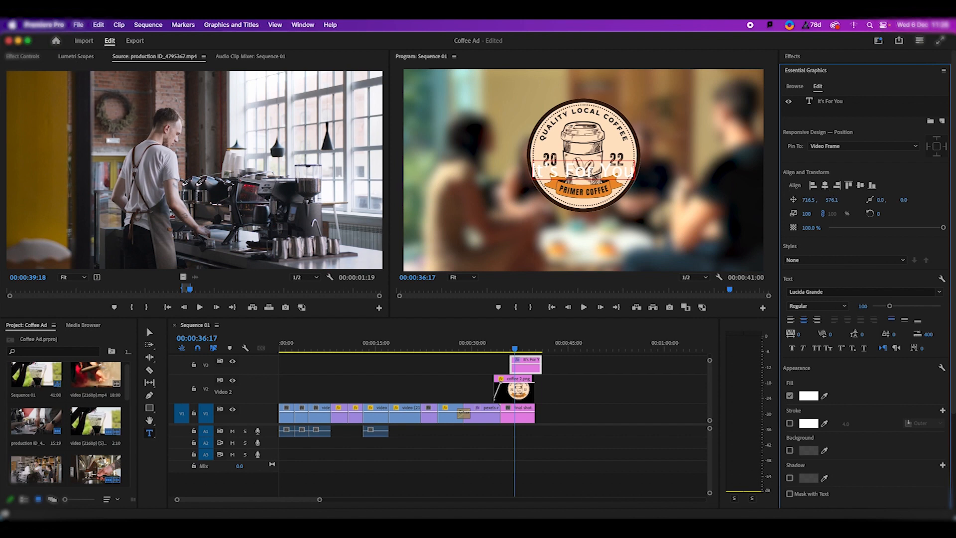
{"action": "left_click", "coordinate": [150, 334]}
{"action": "left_click_drag", "start_coordinate": [586, 173], "coordinate": [587, 229]}
{"action": "left_click", "coordinate": [825, 185]}
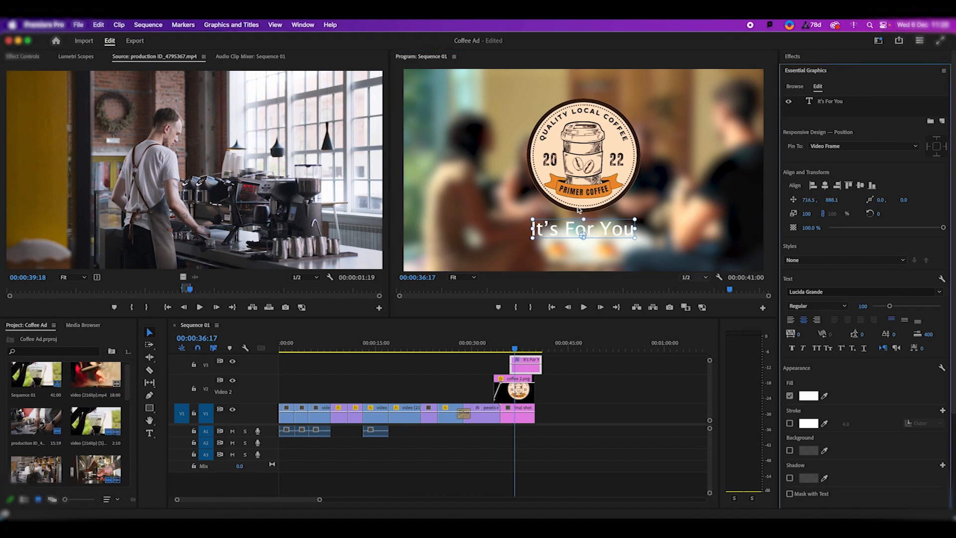
- Change the "It's For You" text to Mixta Didone Bold at size 107
{"action": "double_click", "coordinate": [607, 227]}
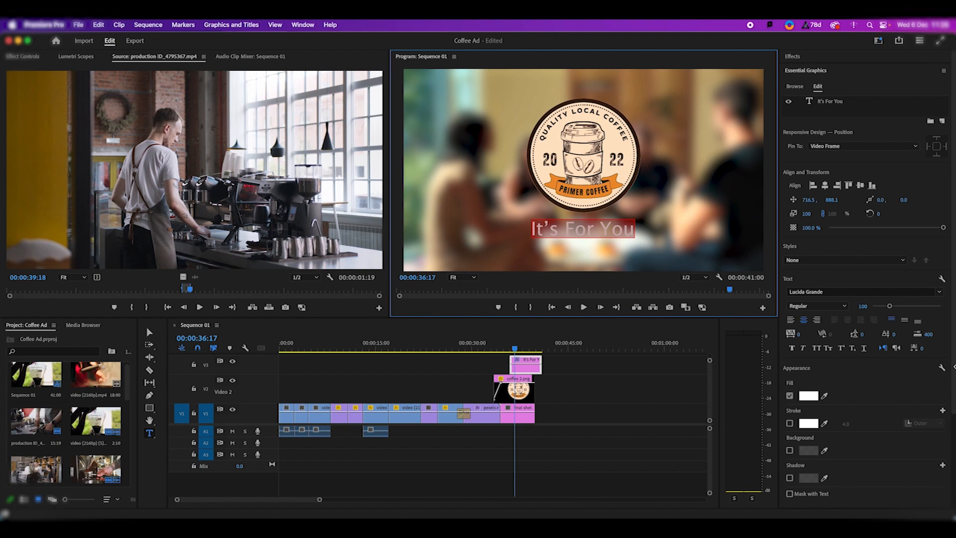
{"action": "left_click", "coordinate": [939, 294]}
{"action": "type", "text": "mixta"}
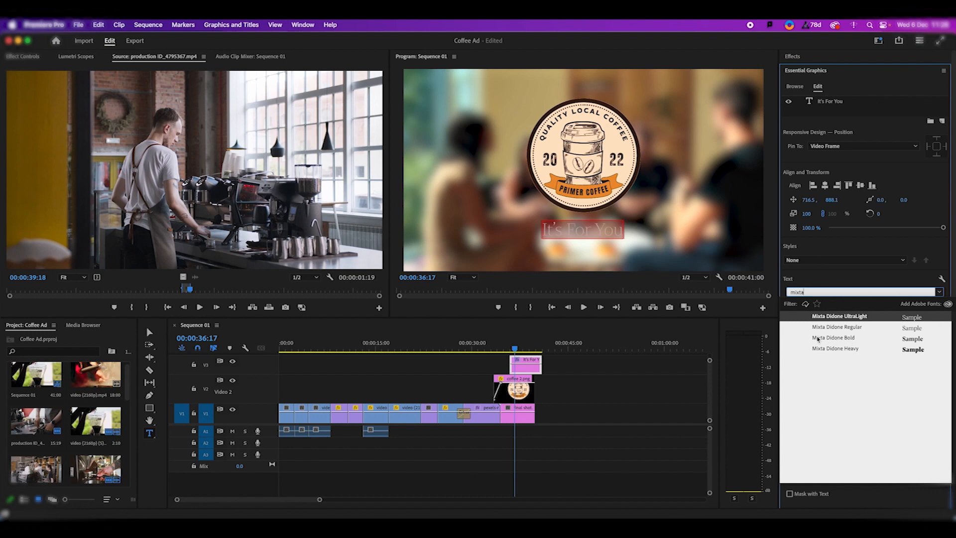
{"action": "left_click", "coordinate": [830, 339]}
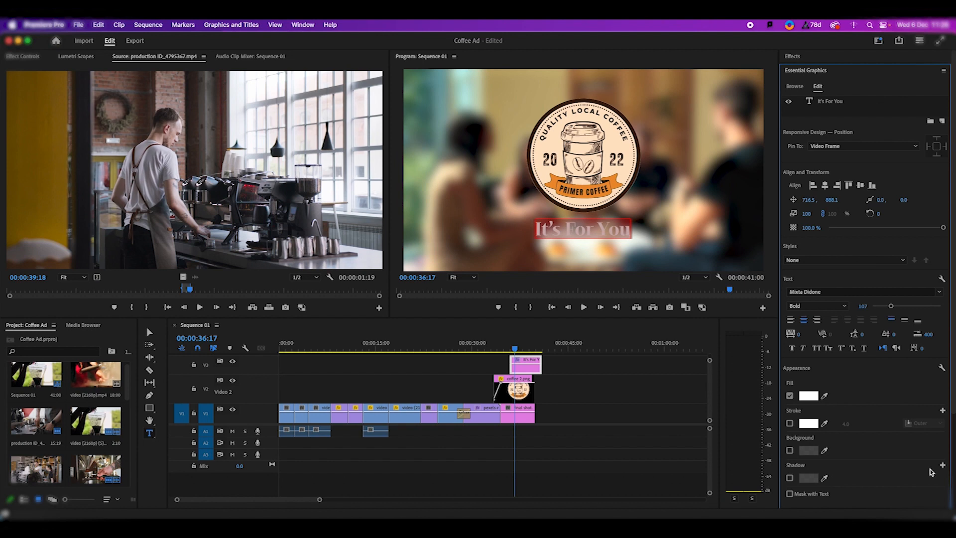
{"action": "left_click", "coordinate": [650, 409]}
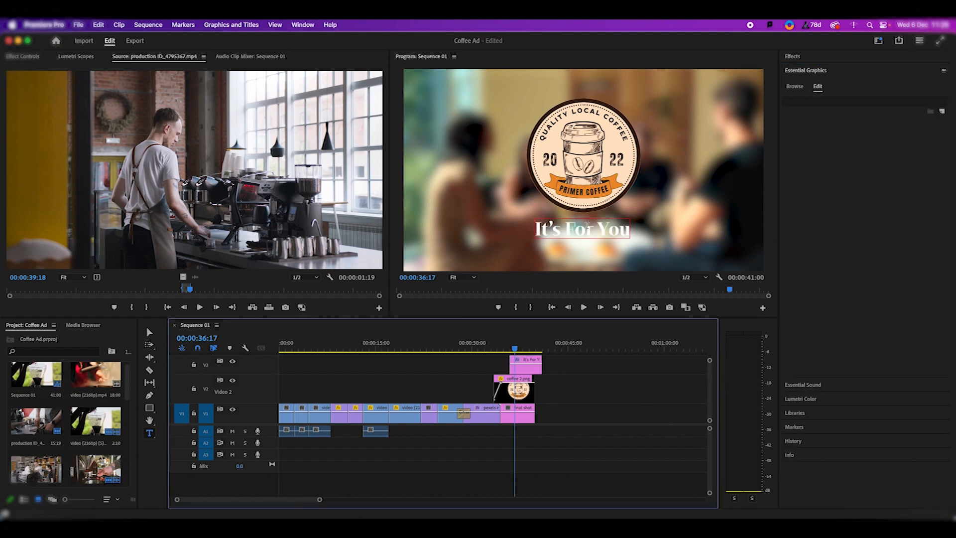
- Add a drop shadow to the whole "It's For You" text and choose the shadow's color
{"action": "left_click", "coordinate": [591, 230]}
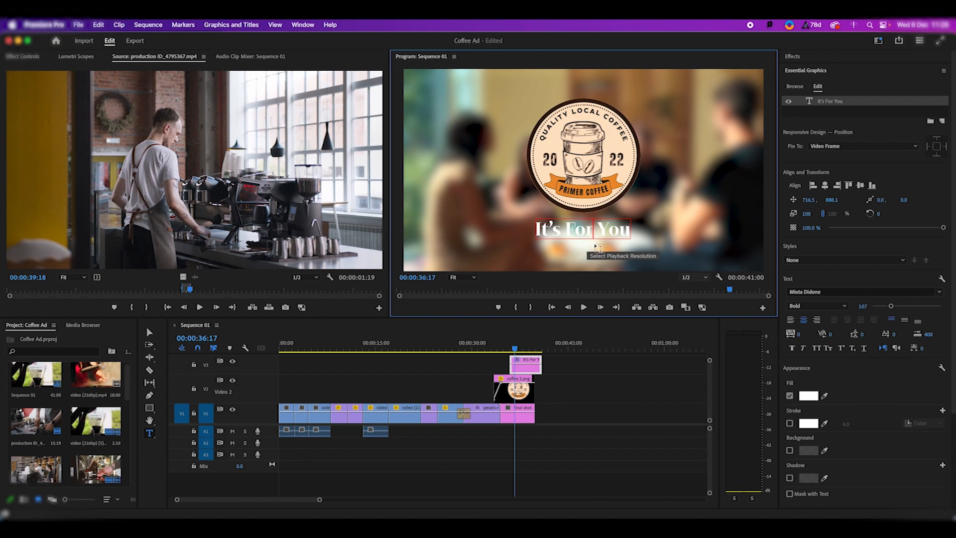
{"action": "left_click_drag", "start_coordinate": [630, 230], "coordinate": [523, 229]}
{"action": "scroll", "coordinate": [850, 429], "scroll_direction": "down", "scroll_amount": 1}
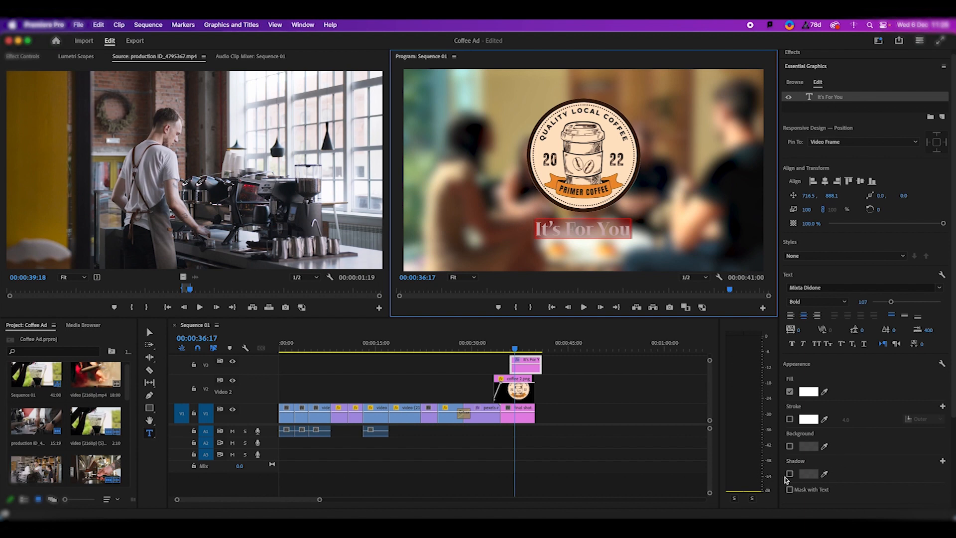
{"action": "left_click", "coordinate": [789, 475]}
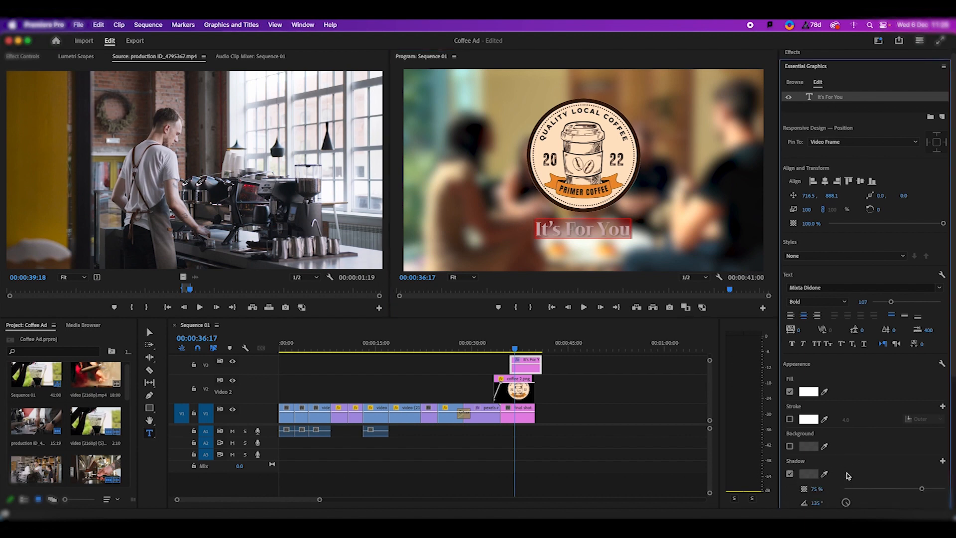
{"action": "left_click", "coordinate": [808, 477]}
{"action": "left_click", "coordinate": [367, 247]}
{"action": "left_click", "coordinate": [573, 210]}
{"action": "left_click", "coordinate": [651, 340]}
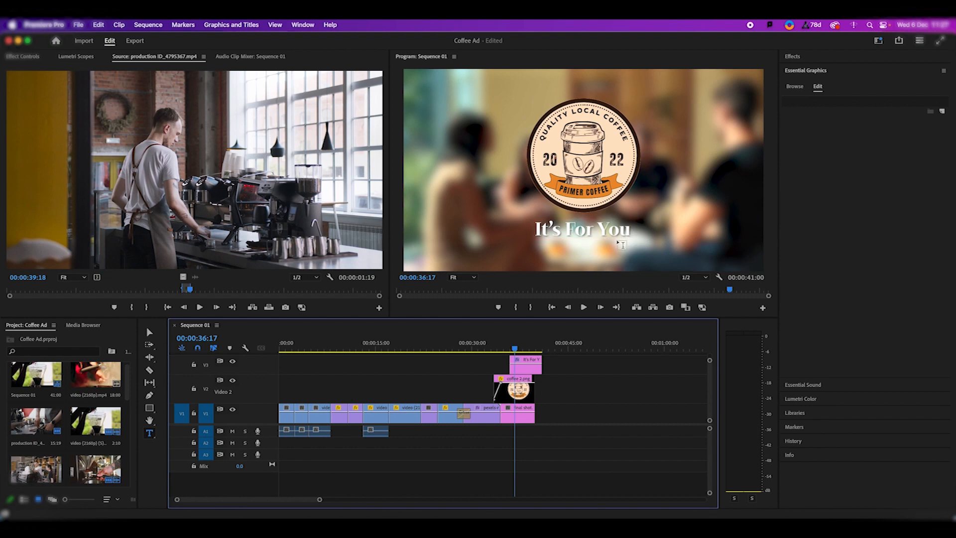
- Play the logo's fade-in to 00:00:35:11, and move the "It's For You" clip to start there
{"action": "left_click_drag", "start_coordinate": [512, 348], "coordinate": [490, 355]}
{"action": "key", "text": "space"}
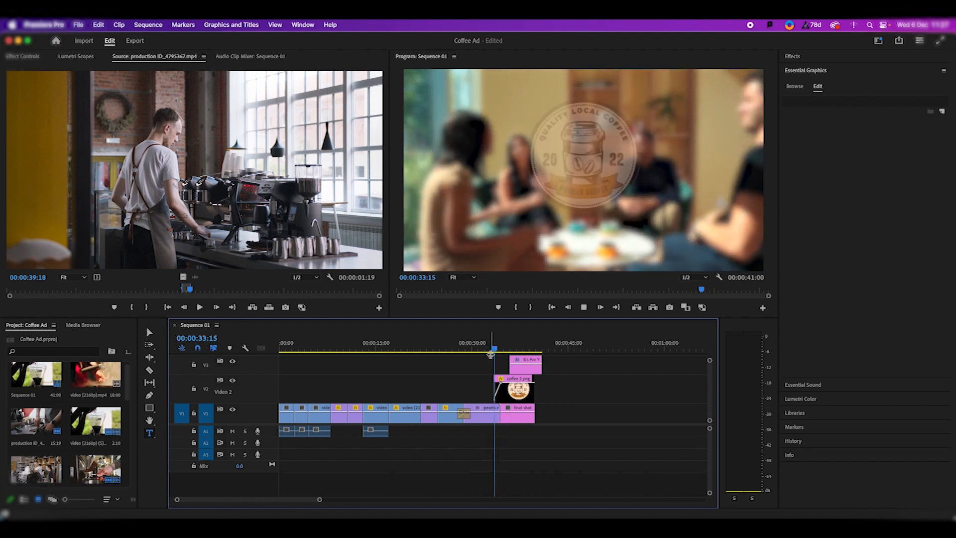
{"action": "key", "text": "space"}
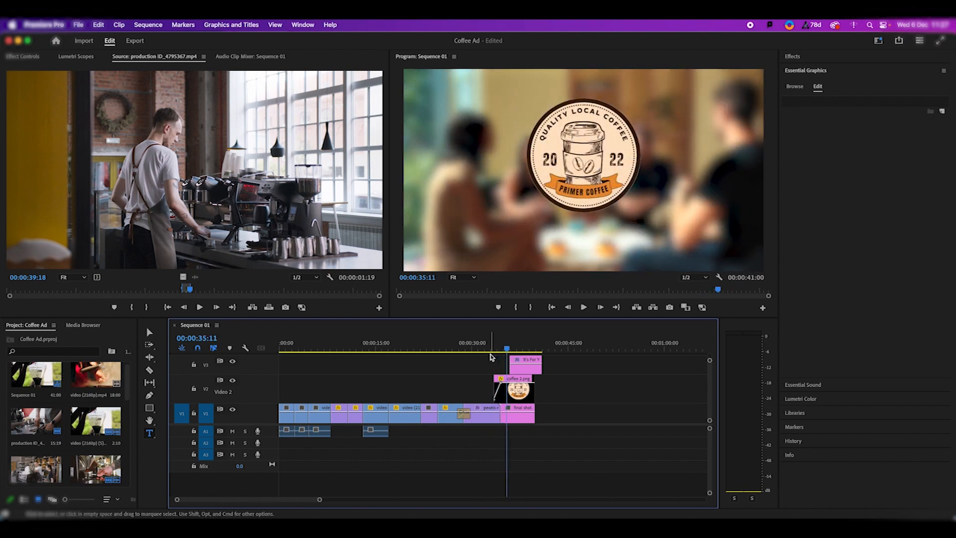
{"action": "left_click_drag", "start_coordinate": [526, 373], "coordinate": [517, 368]}
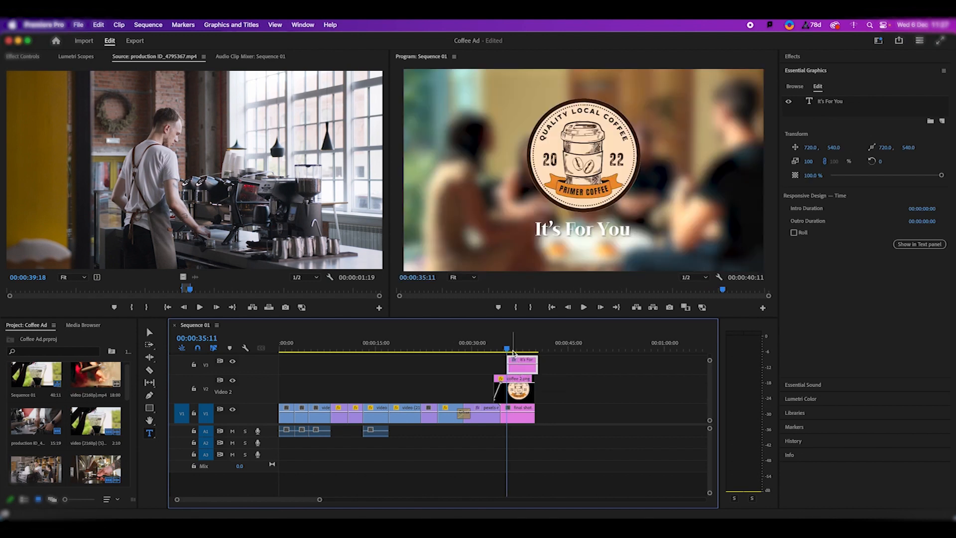
- Keyframe an opacity fade-in from 0% at the start of the "It's For You" clip, and play it back
{"action": "key", "text": "p"}
{"action": "left_click", "coordinate": [514, 364]}
{"action": "left_click_drag", "start_coordinate": [509, 364], "coordinate": [509, 377]}
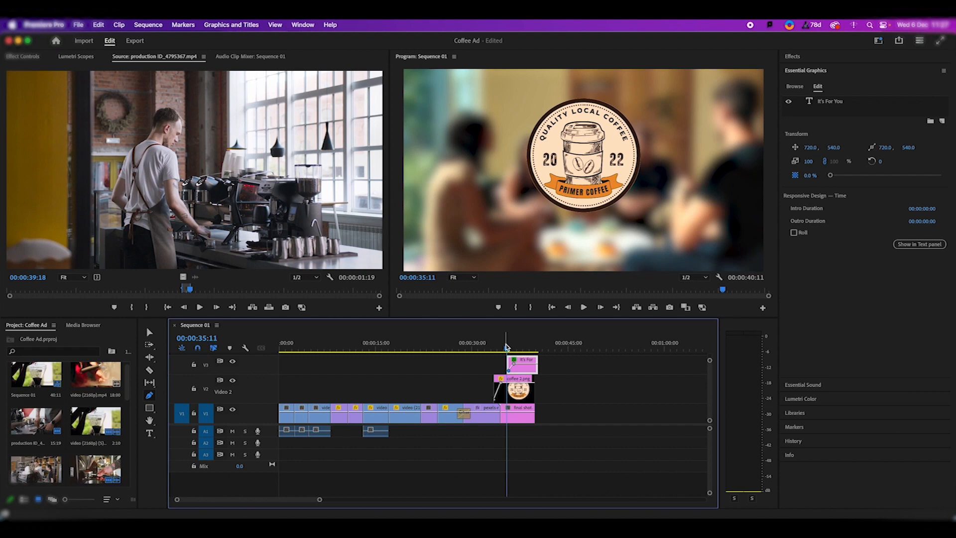
{"action": "key", "text": "space"}
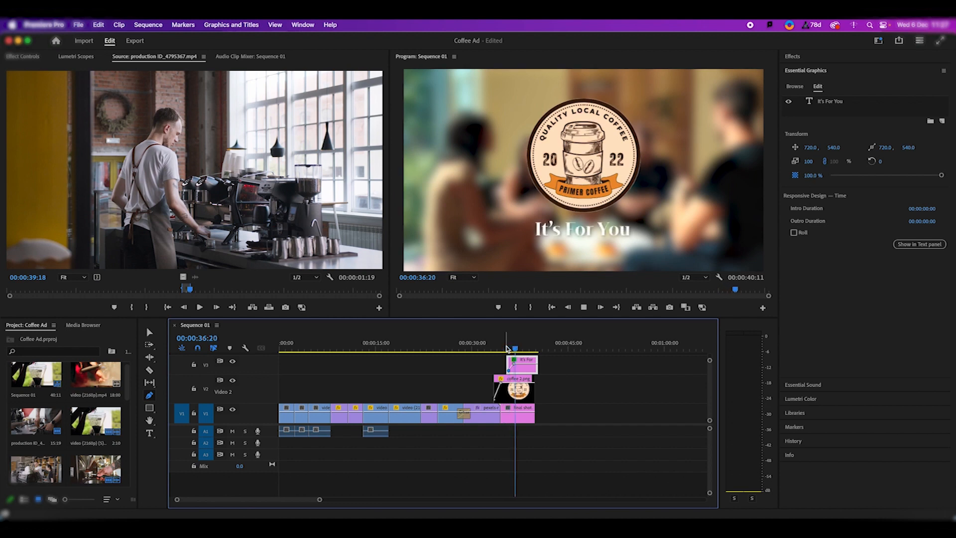
- Extend the "It's For You" and final shot clips to end at 00:00:41:21, and the logo clip to 00:00:45:05
{"action": "key", "text": "space"}
{"action": "key", "text": "v"}
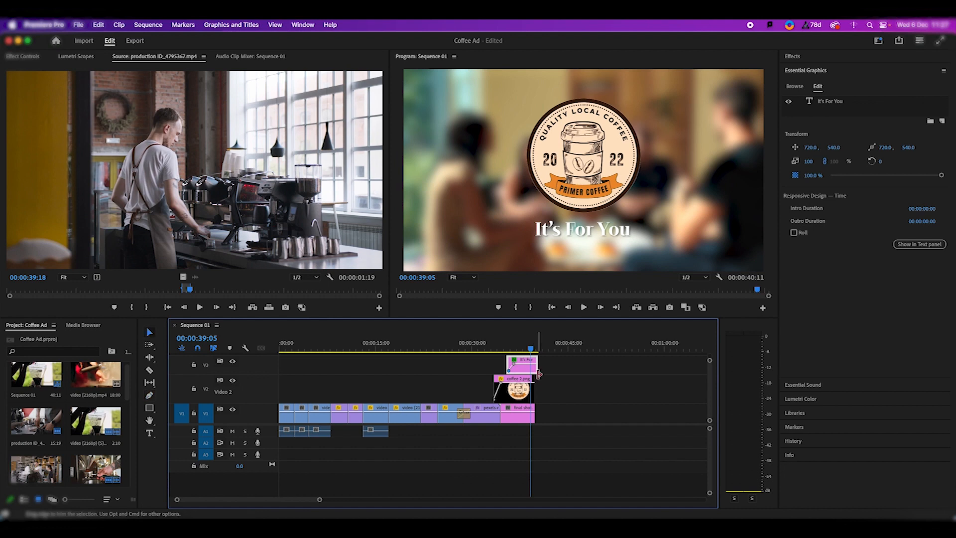
{"action": "left_click_drag", "start_coordinate": [535, 367], "coordinate": [548, 383]}
{"action": "left_click_drag", "start_coordinate": [535, 418], "coordinate": [547, 416]}
{"action": "mouse_move", "coordinate": [524, 348]}
{"action": "left_mouse_down"}
{"action": "mouse_move", "coordinate": [504, 347]}
{"action": "mouse_move", "coordinate": [539, 355]}
{"action": "left_mouse_up"}
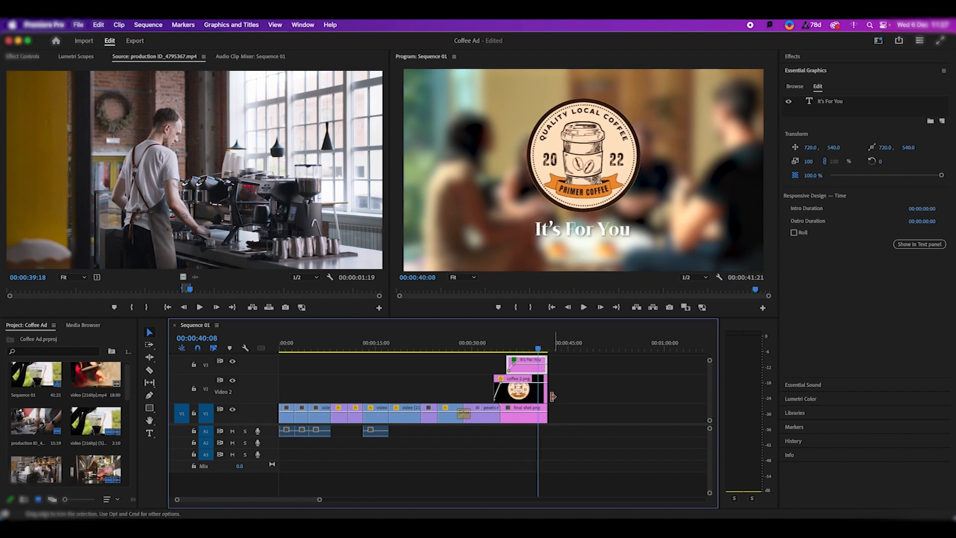
{"action": "left_click_drag", "start_coordinate": [551, 393], "coordinate": [543, 370]}
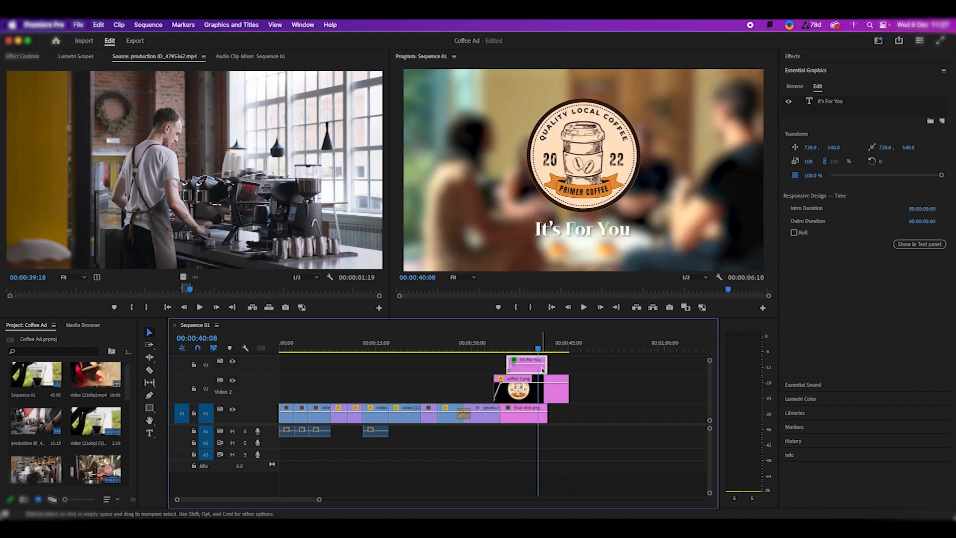
- Keyframe opacity fade-outs at the ends of the "It's For You" and final shot clips, and play them back
{"action": "key", "text": "p"}
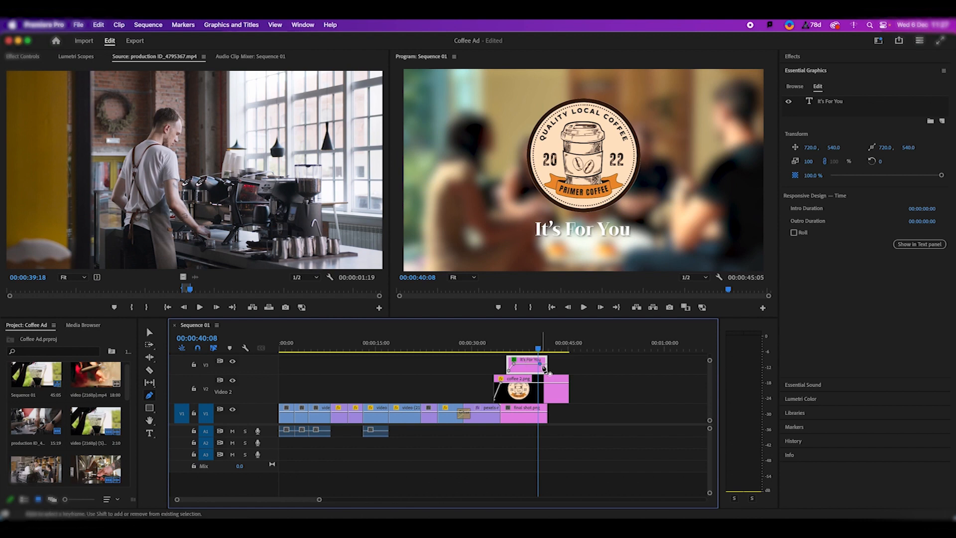
{"action": "left_click_drag", "start_coordinate": [545, 362], "coordinate": [547, 381]}
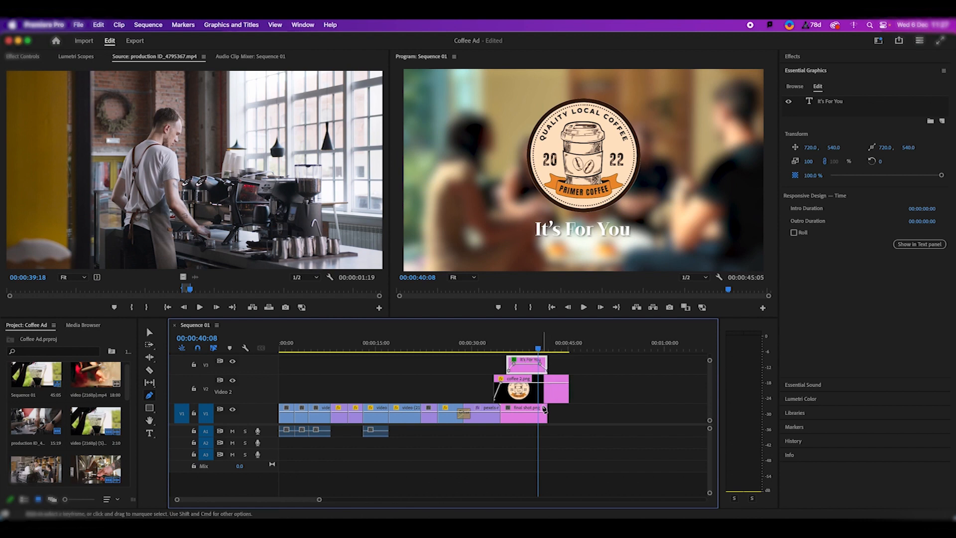
{"action": "left_click_drag", "start_coordinate": [547, 412], "coordinate": [547, 423]}
{"action": "left_click", "coordinate": [540, 348]}
{"action": "left_click_drag", "start_coordinate": [540, 348], "coordinate": [518, 349]}
{"action": "key", "text": "space"}
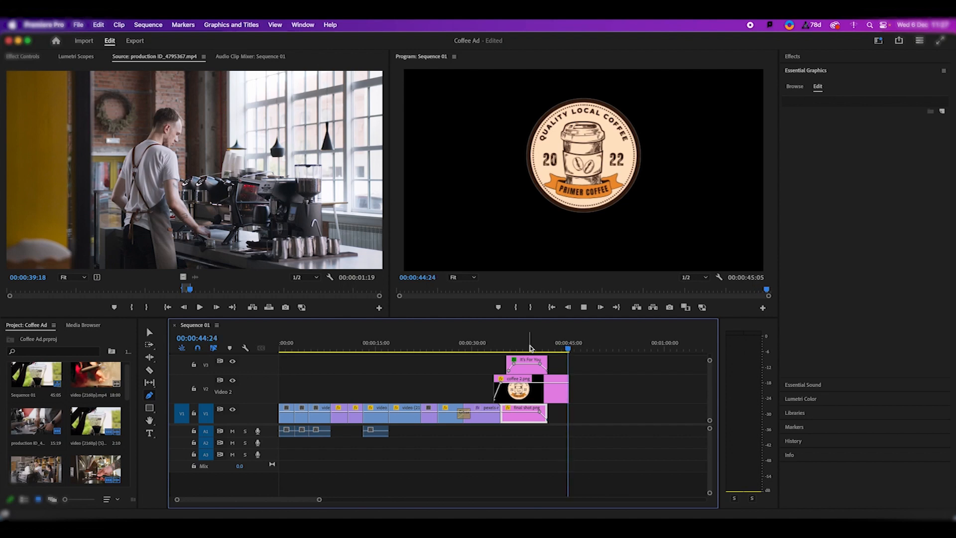
{"action": "left_click", "coordinate": [530, 344]}
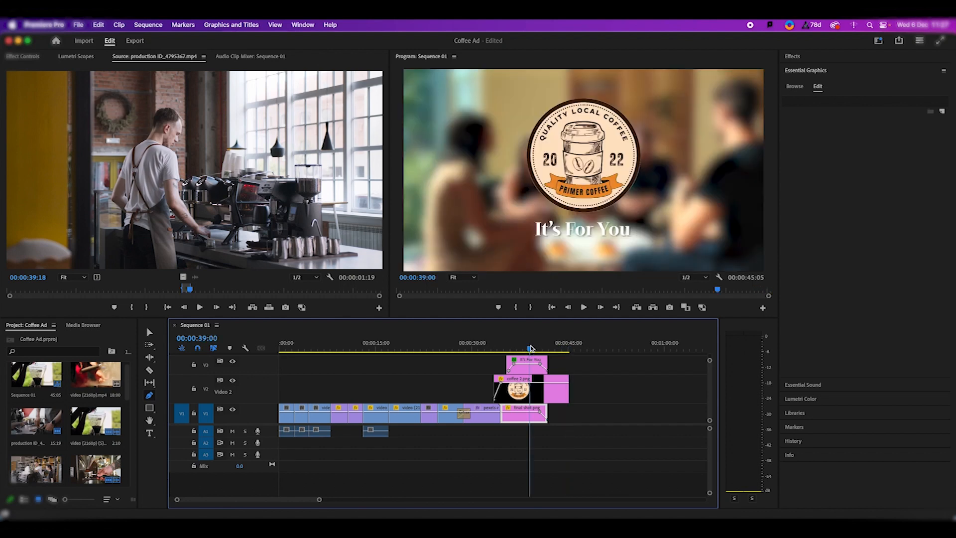
- Return the playhead to the start of the sequence and switch to the Editing workspace
{"action": "key", "text": "Home"}
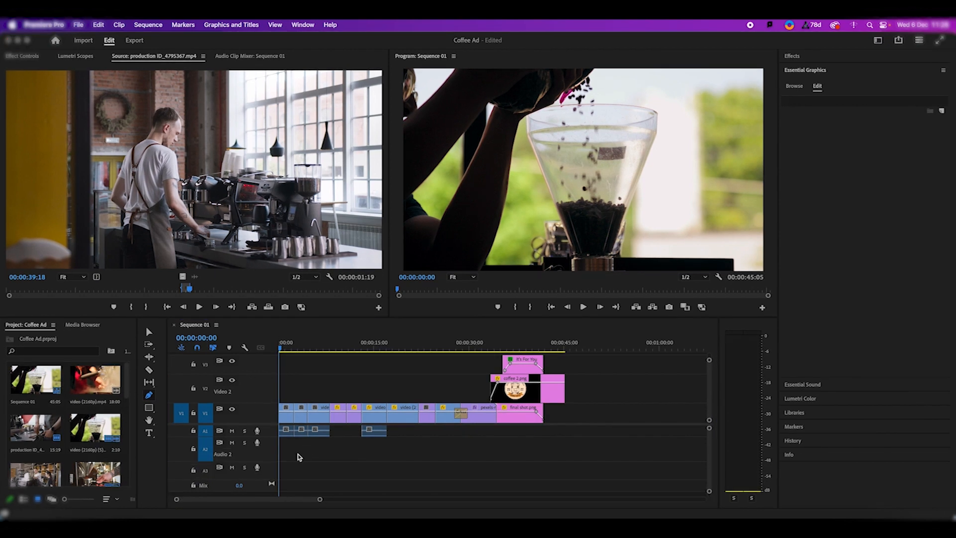
{"action": "left_click", "coordinate": [299, 457]}
{"action": "left_click", "coordinate": [303, 24]}
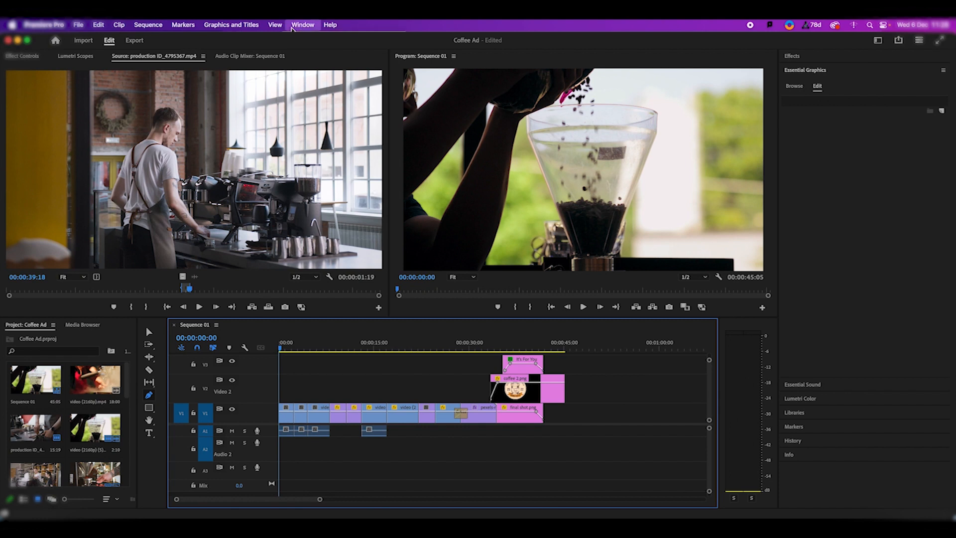
{"action": "mouse_move", "coordinate": [378, 39]}
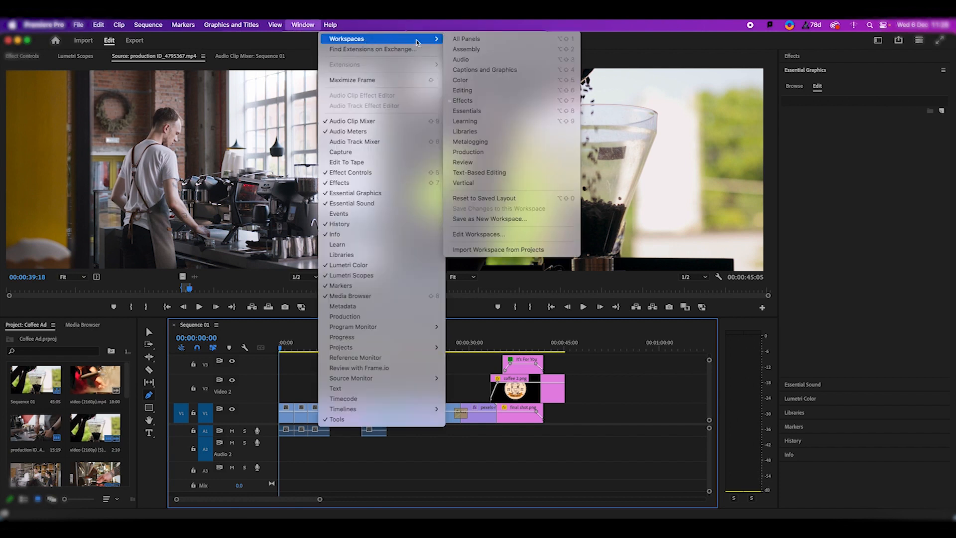
{"action": "left_click", "coordinate": [467, 91]}
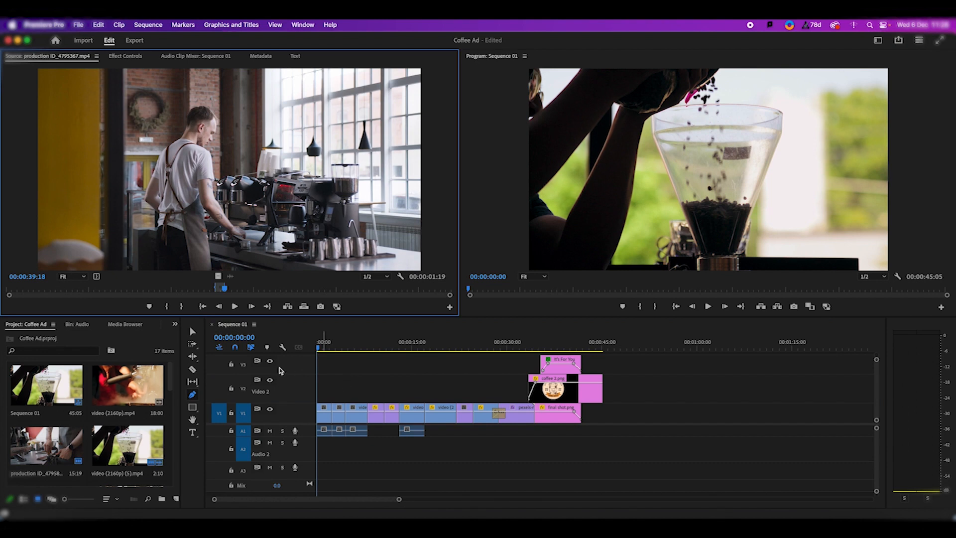
{"action": "key", "text": "v"}
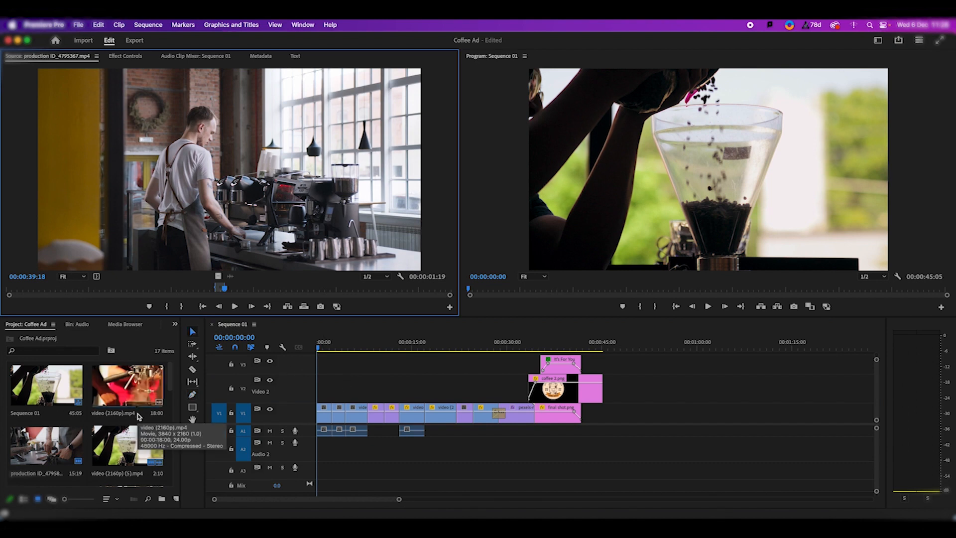
- Open the Audio bin and place the A Himitsu - Adventures music on track Audio 2 at the start of the sequence
{"action": "scroll", "coordinate": [122, 441], "scroll_direction": "down", "scroll_amount": 10}
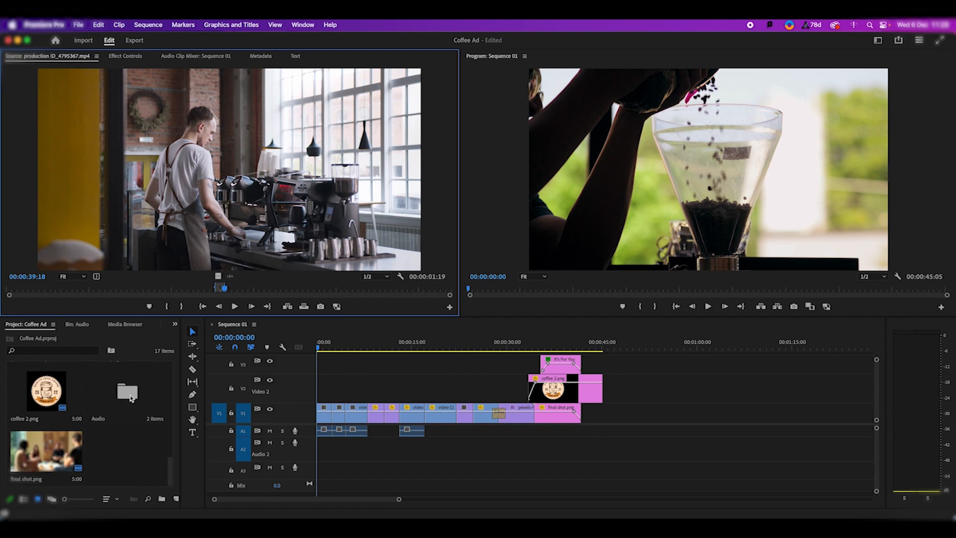
{"action": "double_click", "coordinate": [128, 393]}
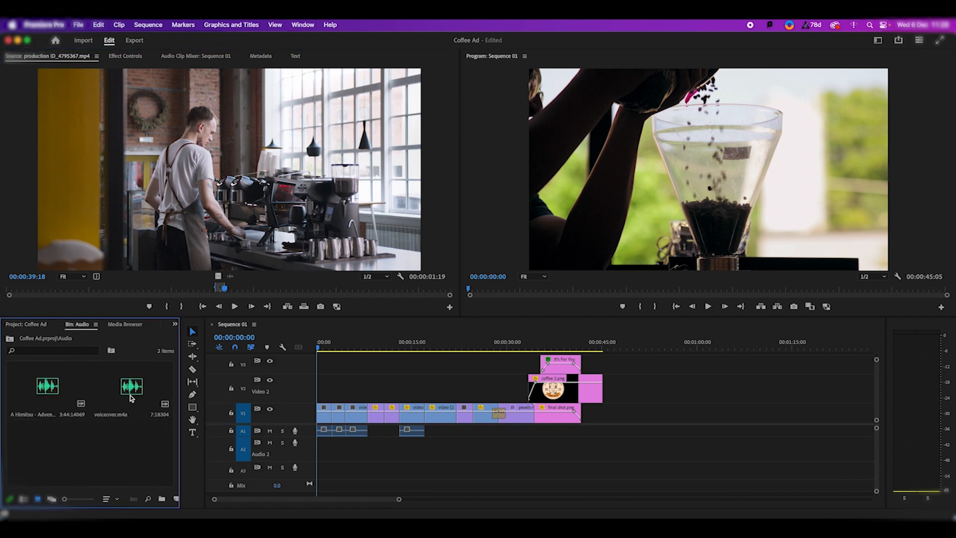
{"action": "double_click", "coordinate": [59, 389]}
{"action": "left_click_drag", "start_coordinate": [80, 291], "coordinate": [15, 291]}
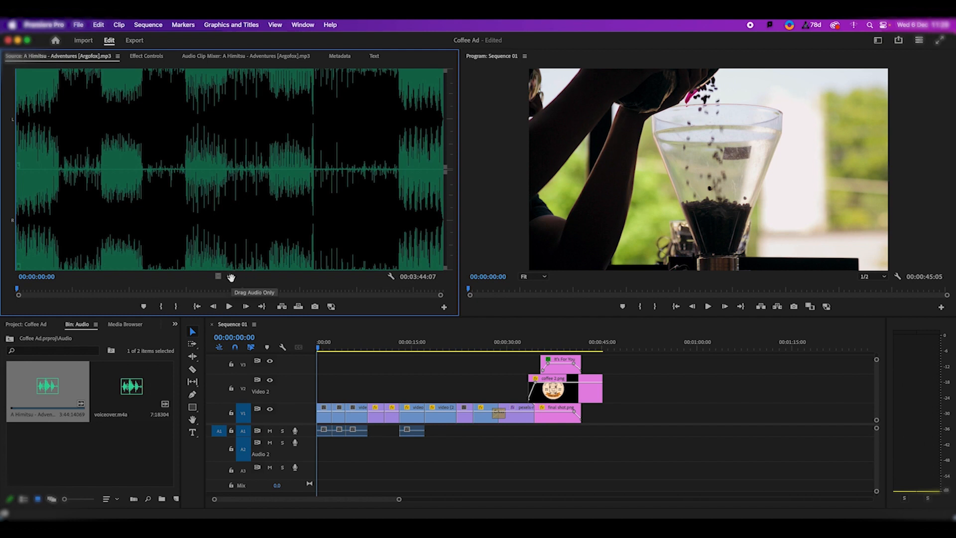
{"action": "left_click_drag", "start_coordinate": [232, 277], "coordinate": [560, 454]}
- Cut the music at the end of the logo clip, at 00:00:45:05, and delete the remainder
{"action": "key", "text": "c"}
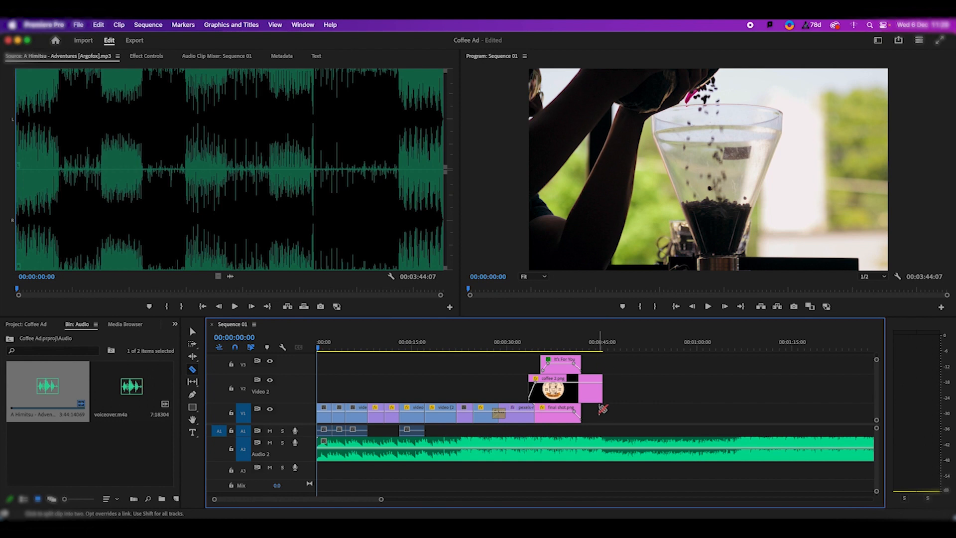
{"action": "left_click", "coordinate": [604, 442]}
{"action": "key", "text": "v"}
{"action": "left_click", "coordinate": [627, 443]}
{"action": "key", "text": "Delete"}
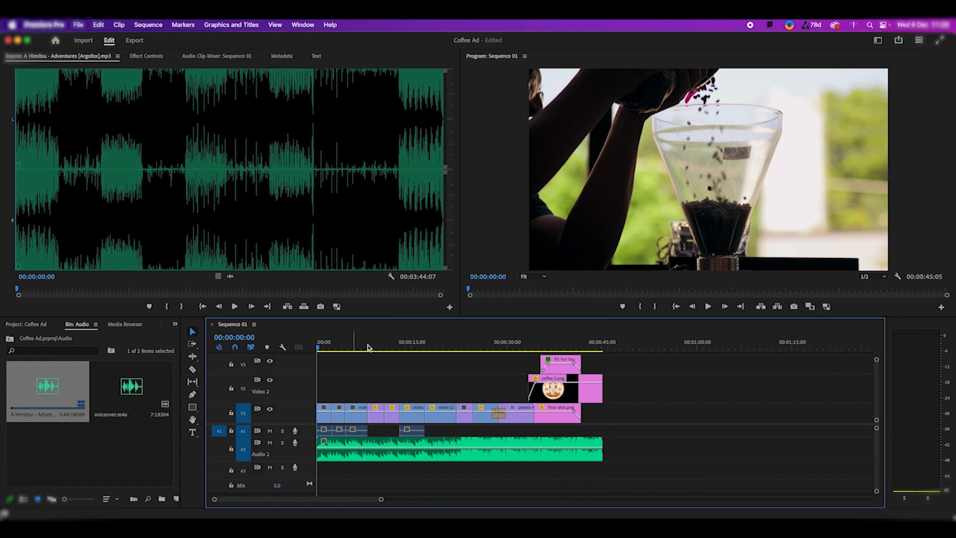
- Play the sequence with the music to about 00:00:24:19 and check the audio meters for peaking
{"action": "key", "text": "space"}
{"action": "key", "text": "space"}
{"action": "key", "text": "space"}
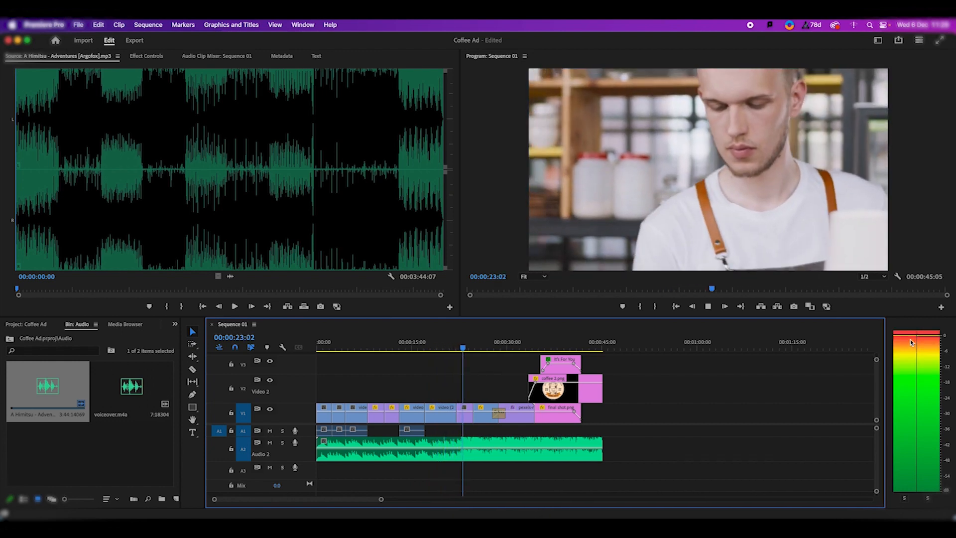
{"action": "key", "text": "space"}
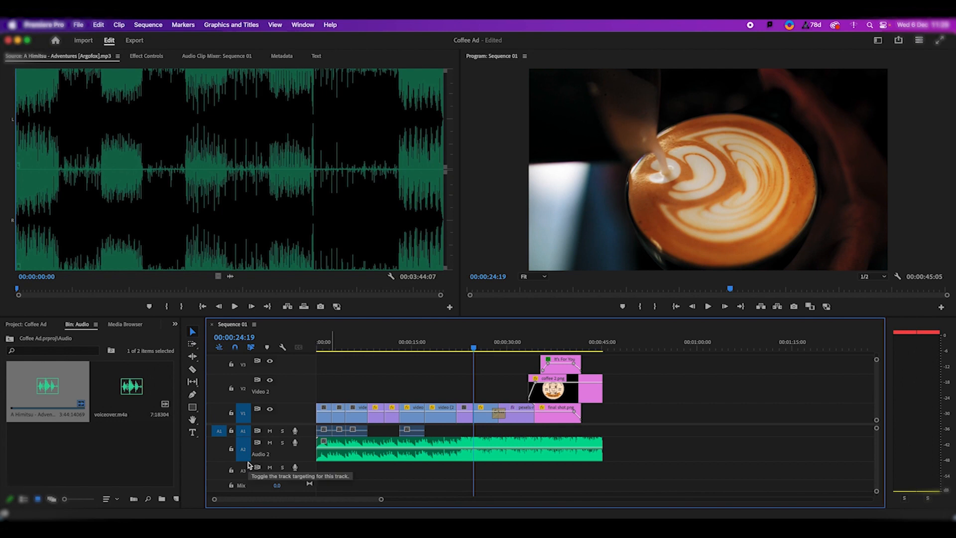
- Lower the music clip's volume level to -4.0 dB on the timeline
{"action": "left_click_drag", "start_coordinate": [248, 461], "coordinate": [248, 461]}
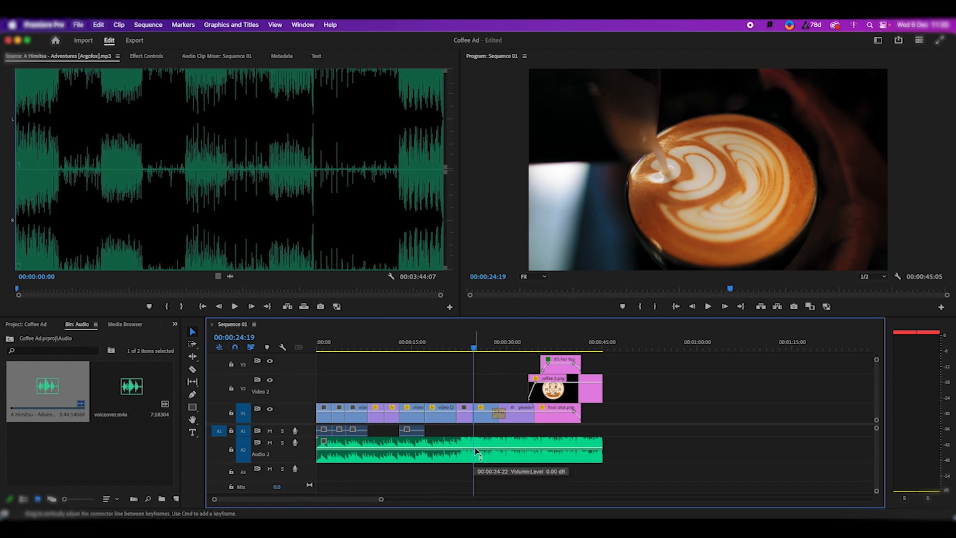
{"action": "left_click", "coordinate": [476, 452]}
{"action": "left_click_drag", "start_coordinate": [476, 452], "coordinate": [477, 454]}
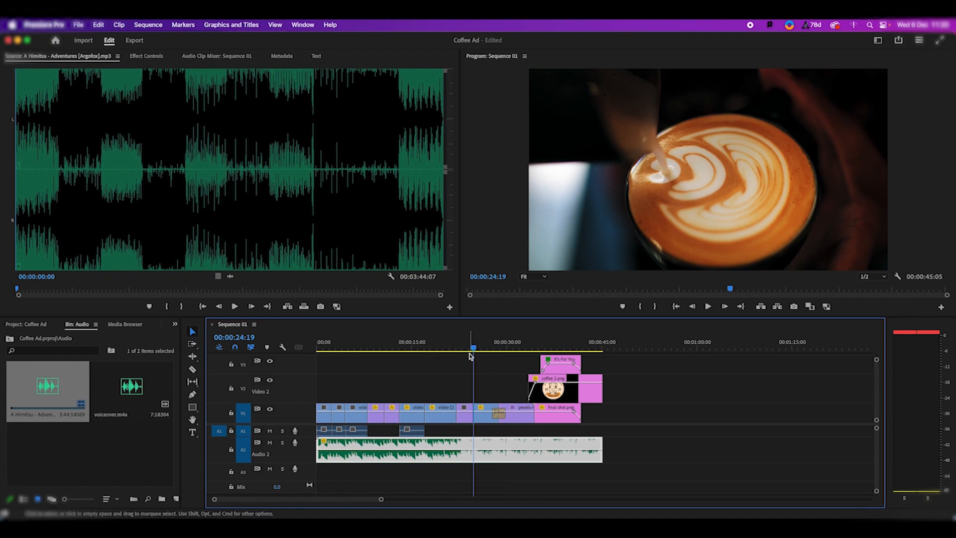
- Play the music from the sequence start and again from 00:00:20:16, checking its level on the audio meters
{"action": "left_click_drag", "start_coordinate": [471, 355], "coordinate": [310, 358]}
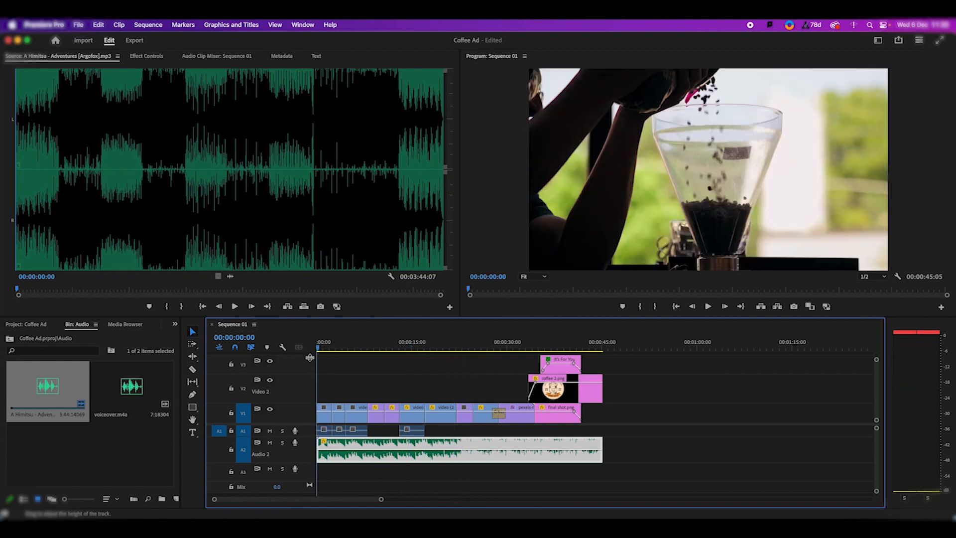
{"action": "key", "text": "space"}
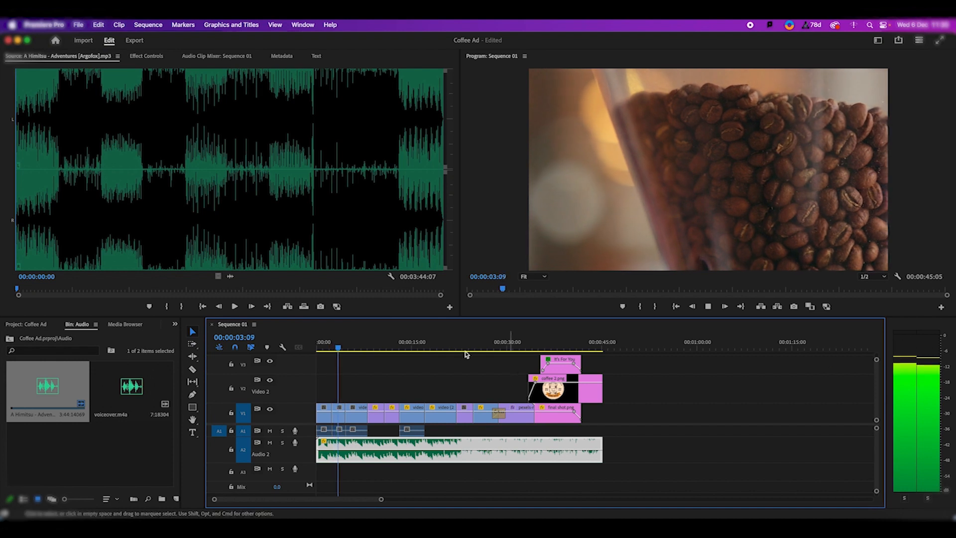
{"action": "left_click", "coordinate": [460, 349]}
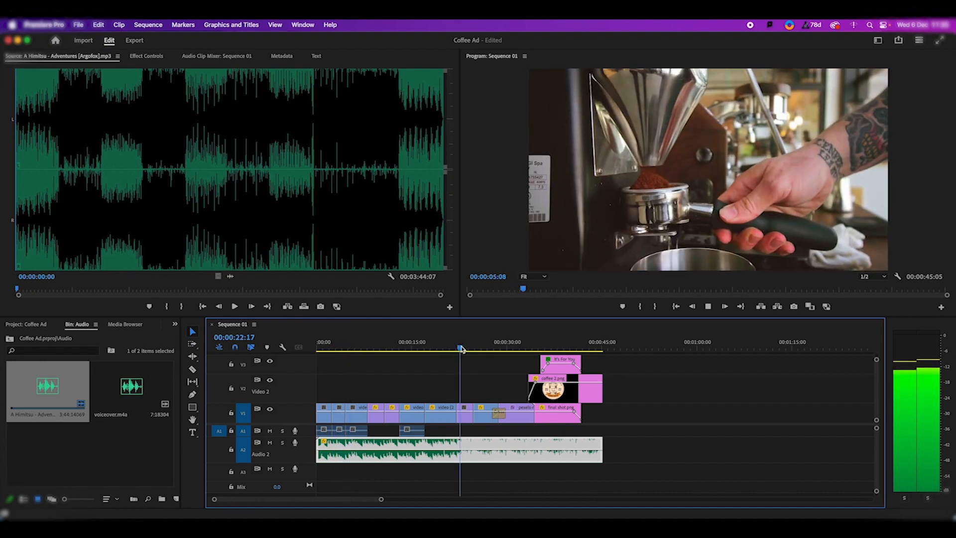
{"action": "left_click_drag", "start_coordinate": [459, 349], "coordinate": [447, 349]}
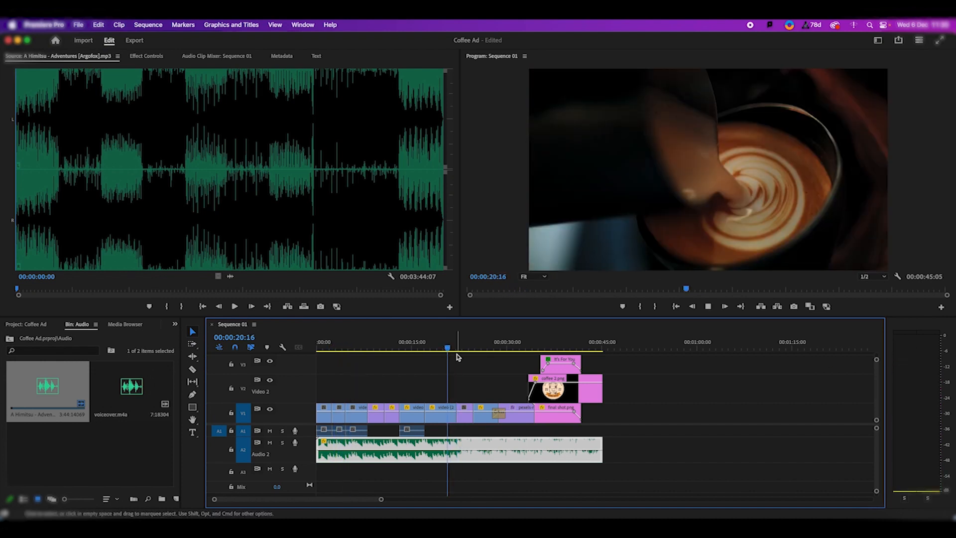
{"action": "key", "text": "space"}
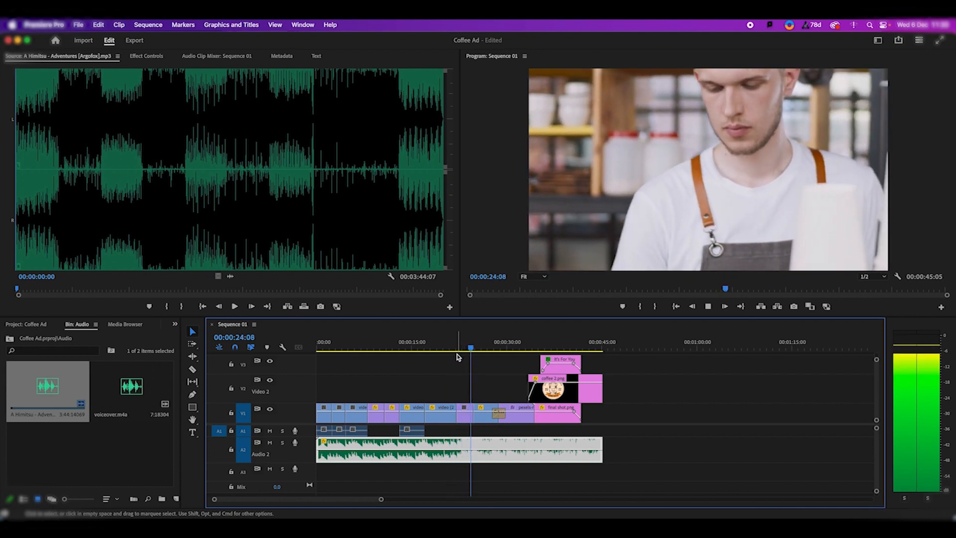
{"action": "key", "text": "space"}
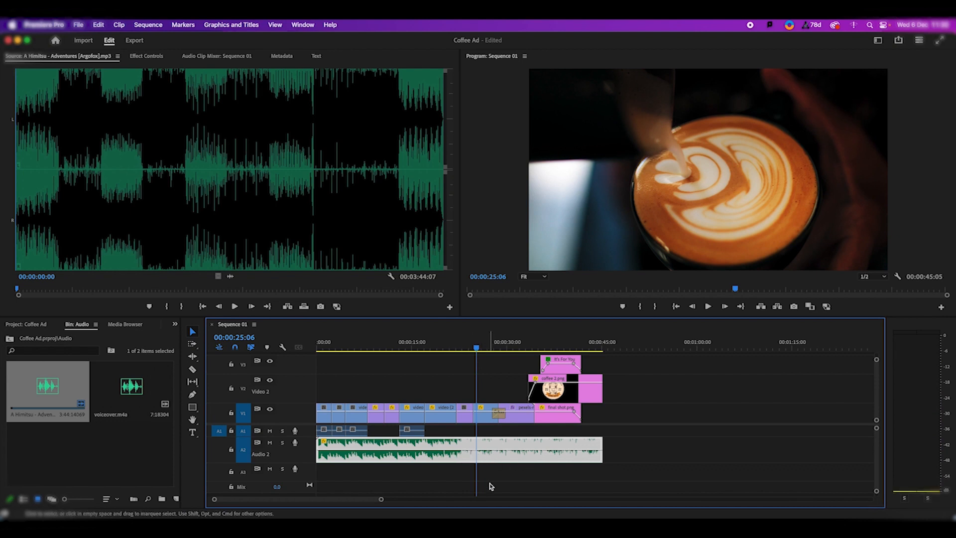
- Set the music's volume on Audio 2 to -5.0 dB in the Audio Clip Mixer
{"action": "left_click", "coordinate": [498, 461]}
{"action": "left_click", "coordinate": [506, 460]}
{"action": "left_click", "coordinate": [194, 57]}
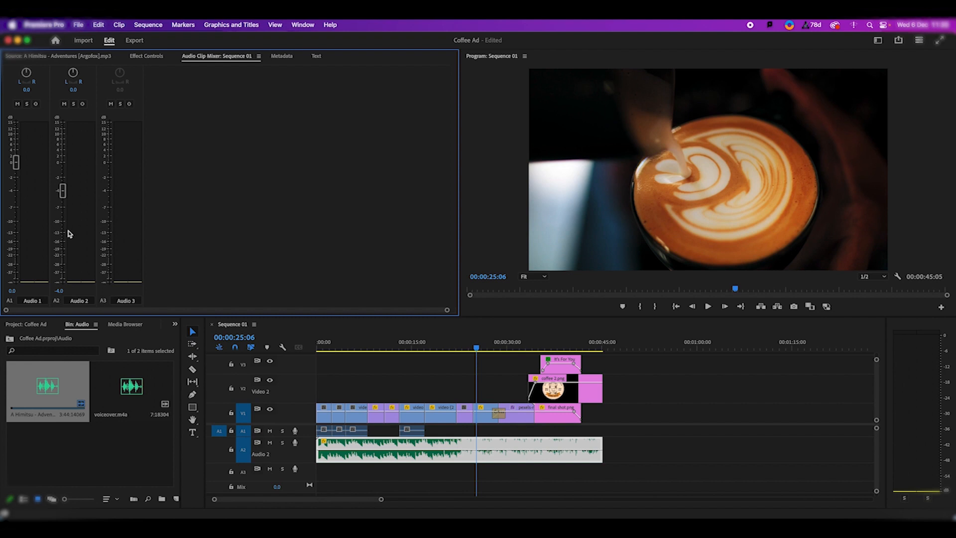
{"action": "left_click", "coordinate": [59, 292]}
{"action": "type", "text": "-5"}
{"action": "key", "text": "Return"}
{"action": "left_click_drag", "start_coordinate": [63, 196], "coordinate": [64, 206]}
{"action": "left_click", "coordinate": [59, 291]}
{"action": "type", "text": "-5"}
{"action": "key", "text": "Return"}
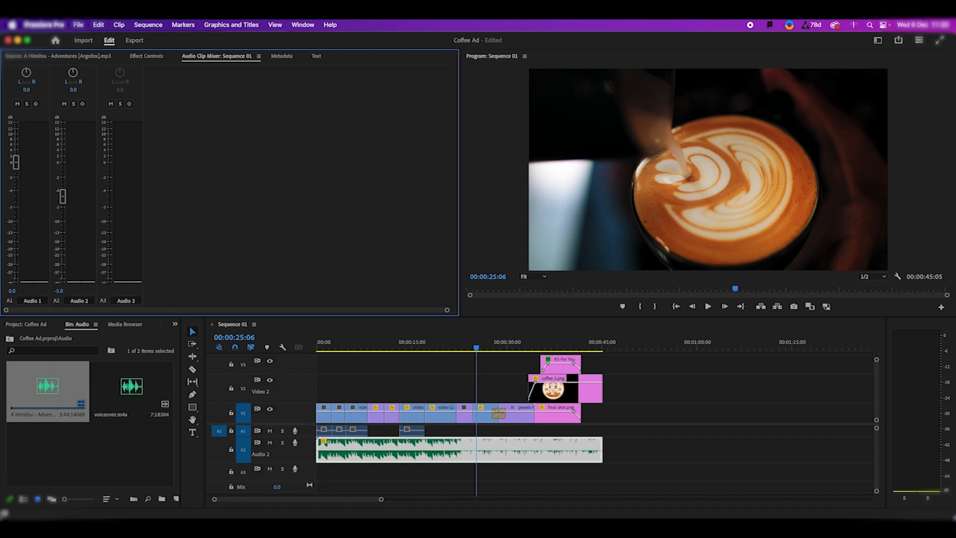
- Replay the louder section of the music up to 00:00:24:07 and check its level
{"action": "left_click_drag", "start_coordinate": [477, 351], "coordinate": [452, 352]}
{"action": "key", "text": "space"}
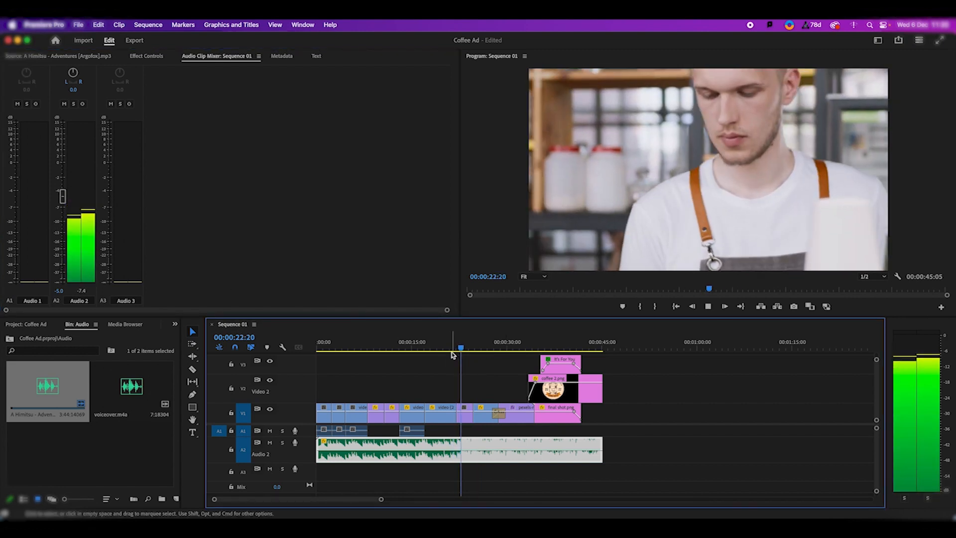
{"action": "key", "text": "space"}
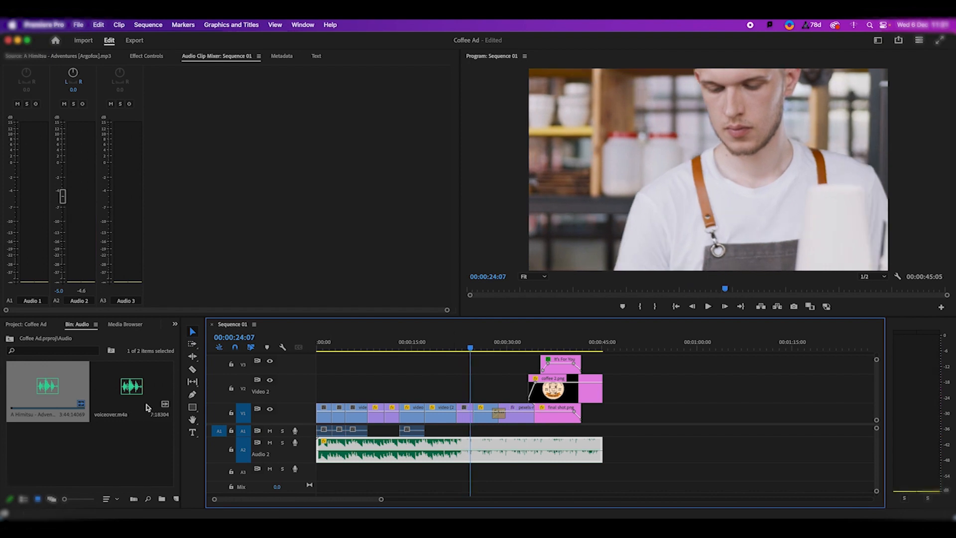
- Preview voiceover.m4a and mark In and Out points around its third spoken phrase, with the Out point at 00:00:05:10
{"action": "double_click", "coordinate": [140, 410]}
{"action": "left_click_drag", "start_coordinate": [231, 289], "coordinate": [112, 289]}
{"action": "key", "text": "space"}
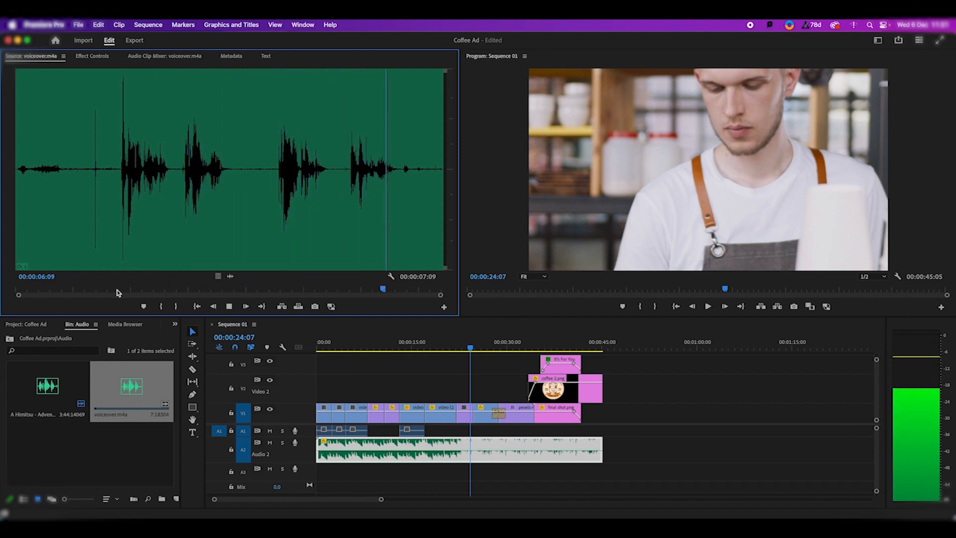
{"action": "key", "text": "space"}
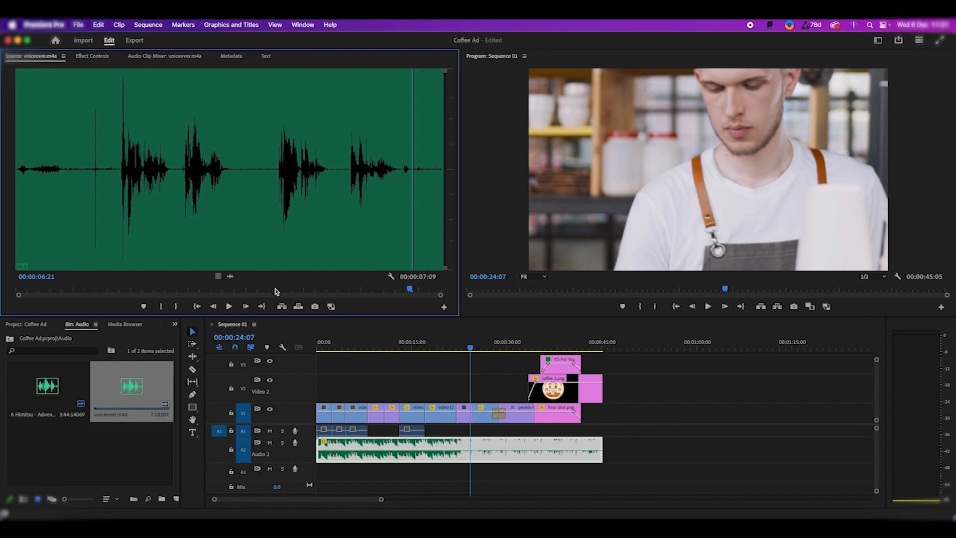
{"action": "left_click", "coordinate": [277, 291]}
{"action": "key", "text": "i"}
{"action": "left_click_drag", "start_coordinate": [296, 293], "coordinate": [326, 297]}
{"action": "key", "text": "o"}
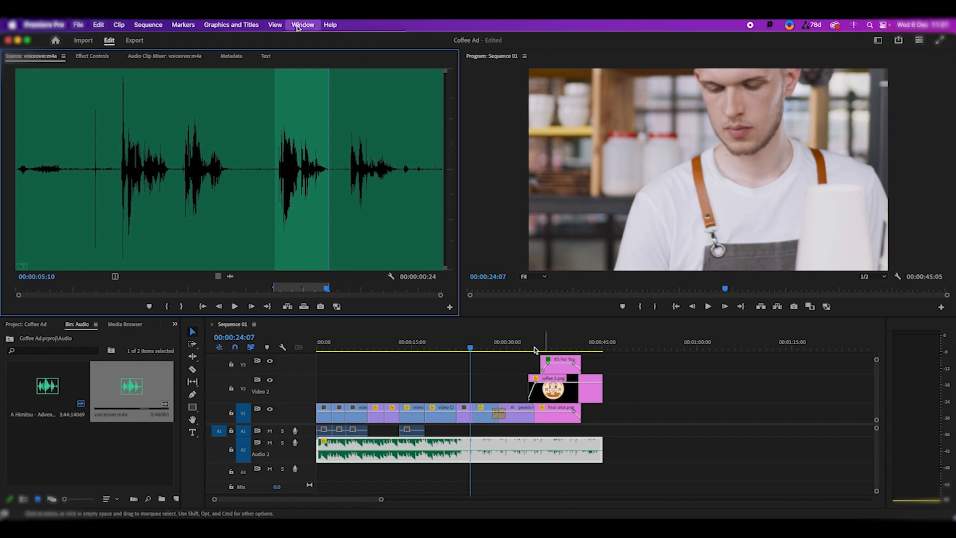
- Place the marked third phrase of voiceover.m4a on audio track A3 at 00:00:33:13, where the logo starts fading in
{"action": "left_click", "coordinate": [531, 348]}
{"action": "left_click_drag", "start_coordinate": [533, 351], "coordinate": [538, 349]}
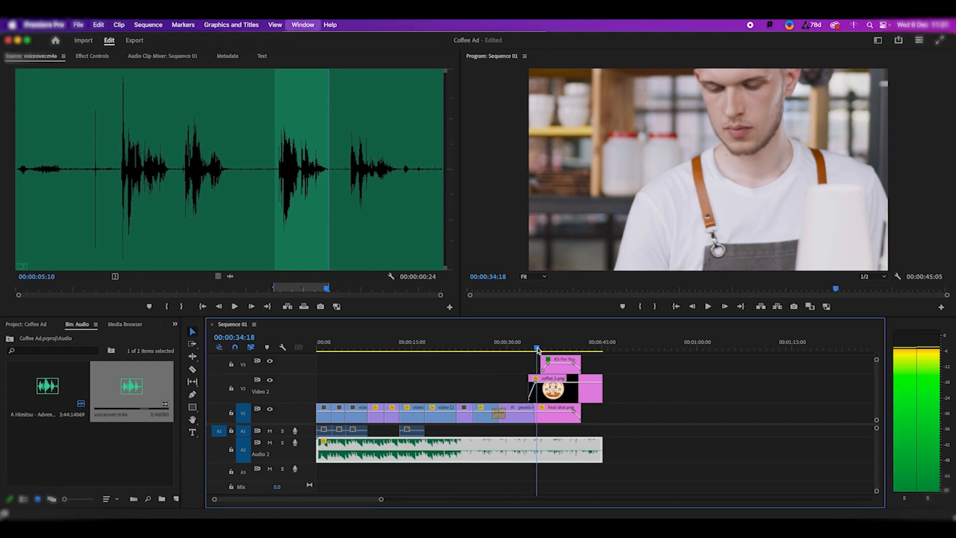
{"action": "scroll", "coordinate": [440, 371], "scroll_direction": "up", "scroll_amount": 1}
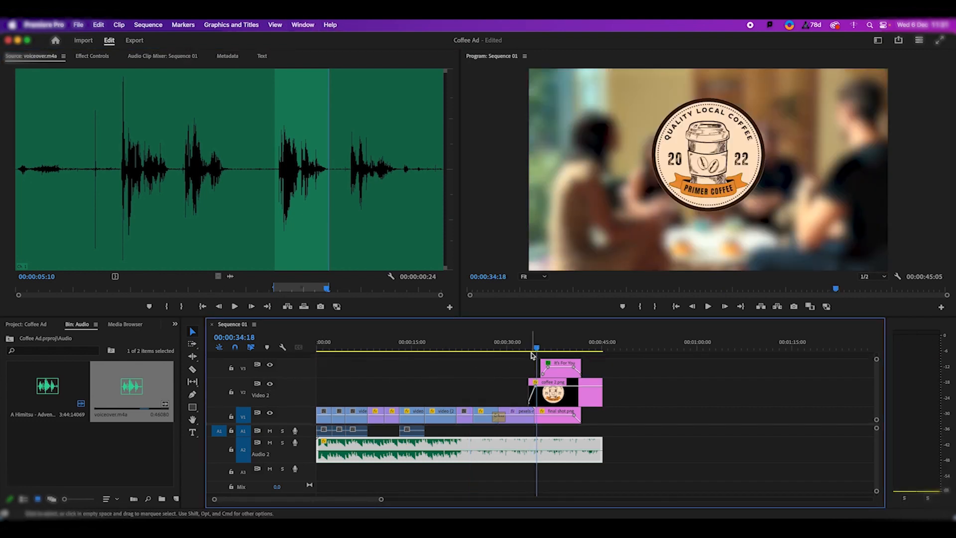
{"action": "left_click_drag", "start_coordinate": [535, 349], "coordinate": [530, 352]}
{"action": "left_click_drag", "start_coordinate": [234, 277], "coordinate": [530, 477]}
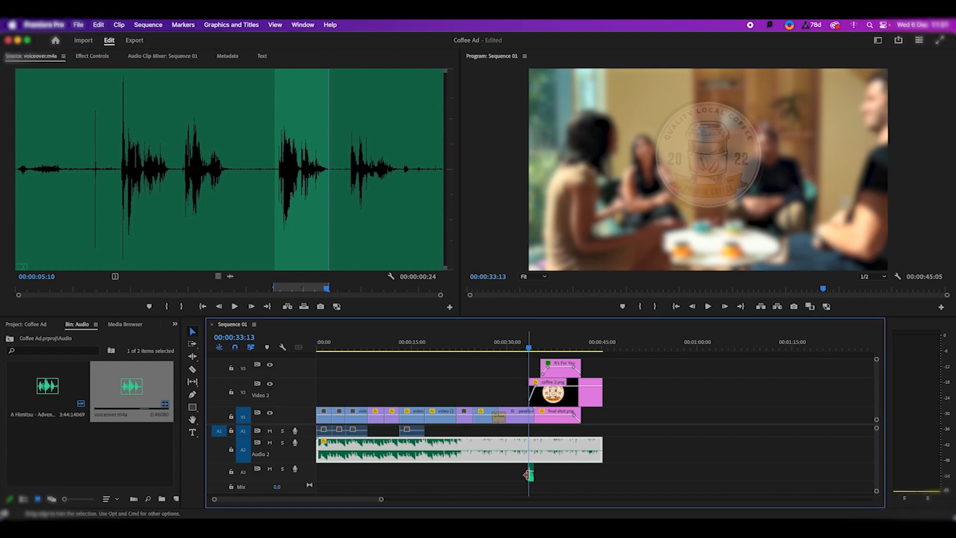
- Mark the second phrase of voiceover.m4a from 00:00:02:21 to 00:00:03:20 and place it on A3 at 00:00:35:18
{"action": "left_click_drag", "start_coordinate": [530, 348], "coordinate": [542, 352]}
{"action": "left_click_drag", "start_coordinate": [328, 287], "coordinate": [182, 291]}
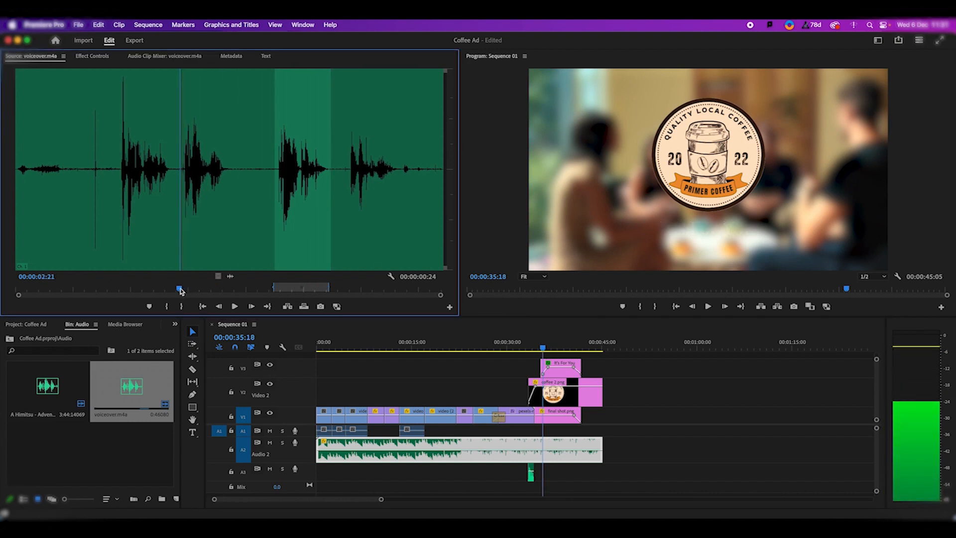
{"action": "key", "text": "i"}
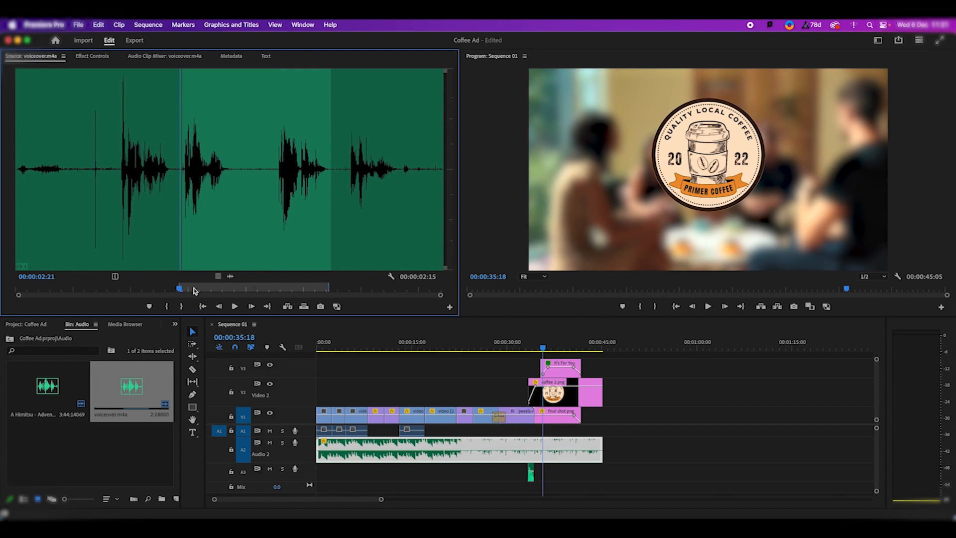
{"action": "key", "text": "space"}
{"action": "key", "text": "space"}
{"action": "key", "text": "o"}
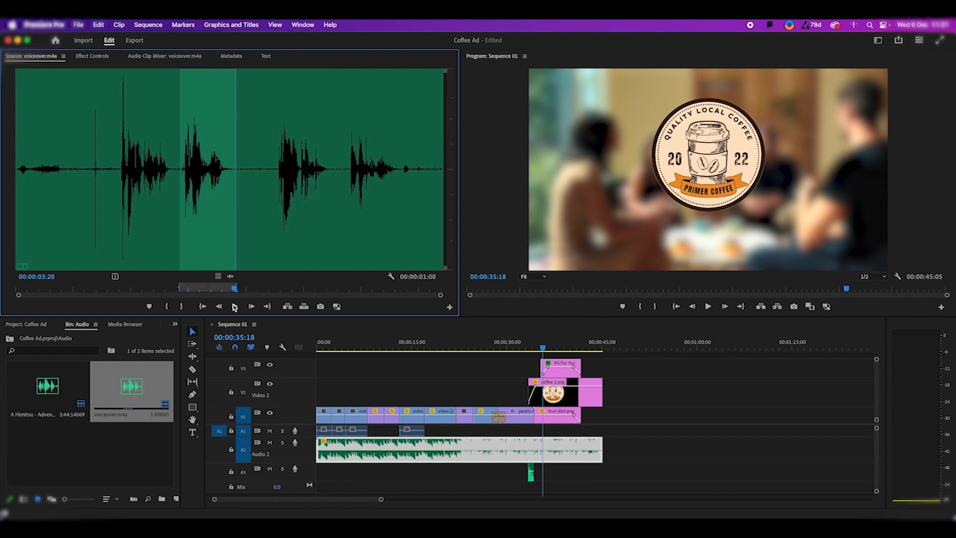
{"action": "key", "text": "."}
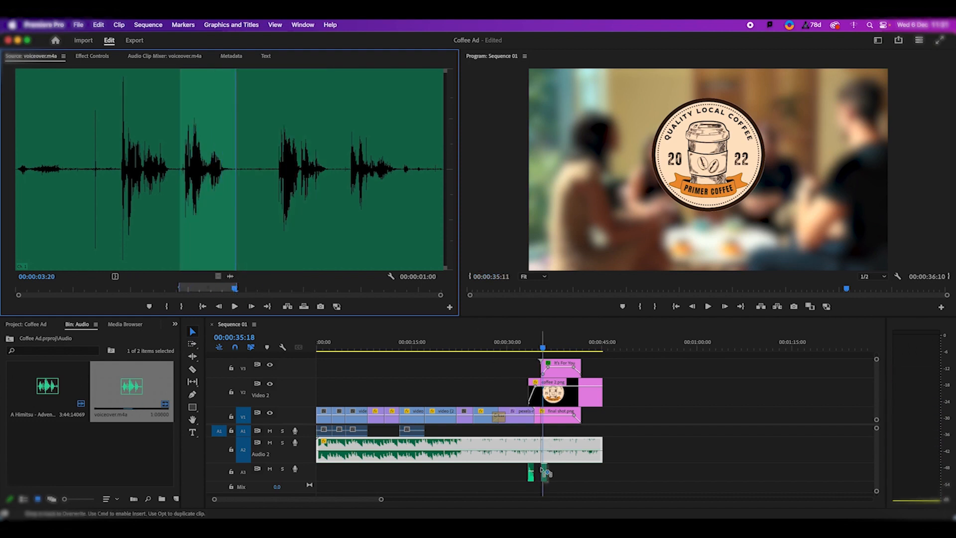
- Mute Audio 2 and play the end logo section twice from about 00:00:31:23 to hear the two voiceover phrases alone
{"action": "left_click_drag", "start_coordinate": [542, 350], "coordinate": [528, 349]}
{"action": "left_click", "coordinate": [270, 444]}
{"action": "left_click", "coordinate": [520, 348]}
{"action": "left_click_drag", "start_coordinate": [521, 348], "coordinate": [518, 344]}
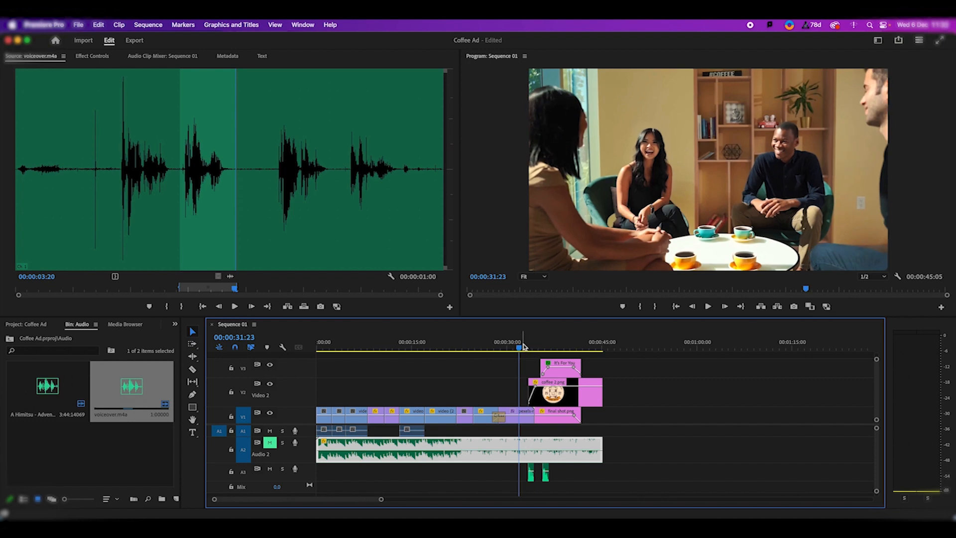
{"action": "key", "text": "space"}
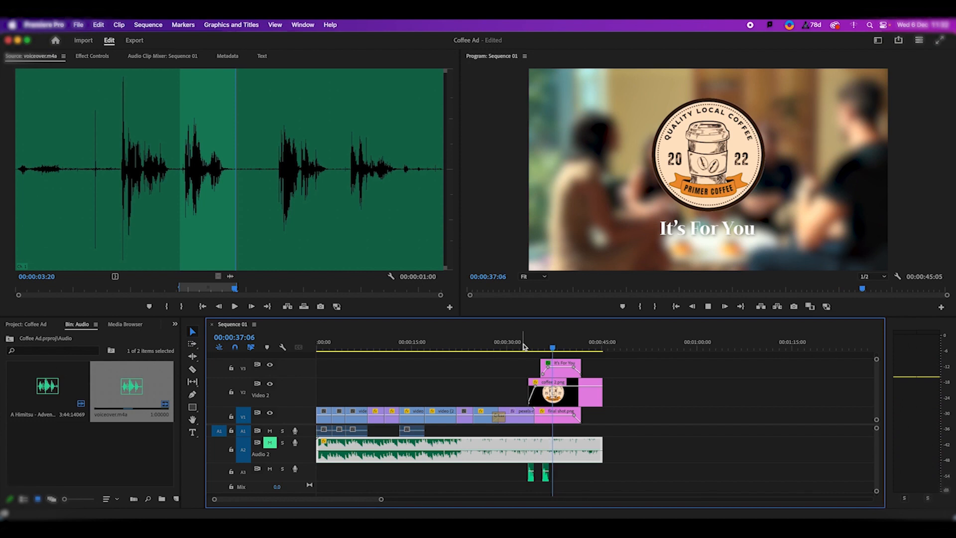
{"action": "key", "text": "space"}
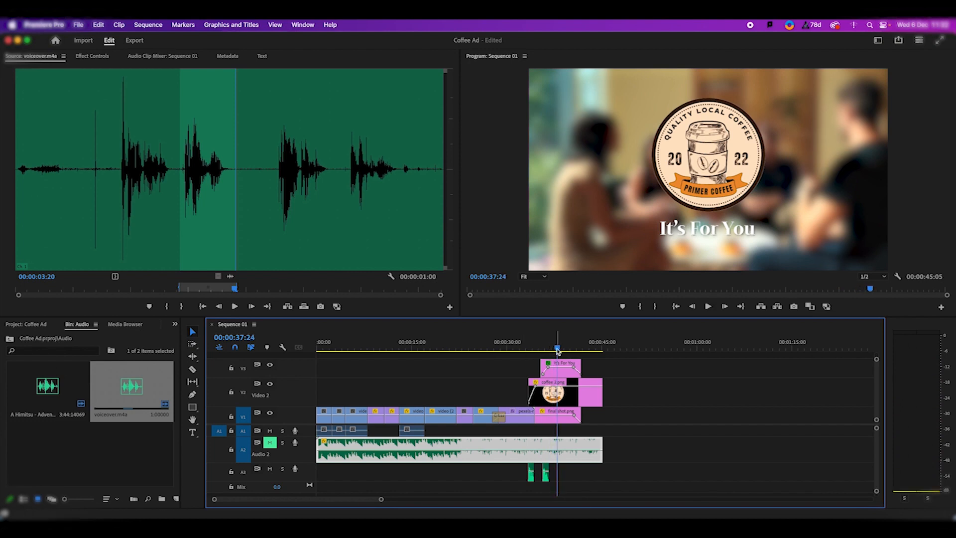
{"action": "left_click_drag", "start_coordinate": [557, 350], "coordinate": [520, 350]}
{"action": "key", "text": "space"}
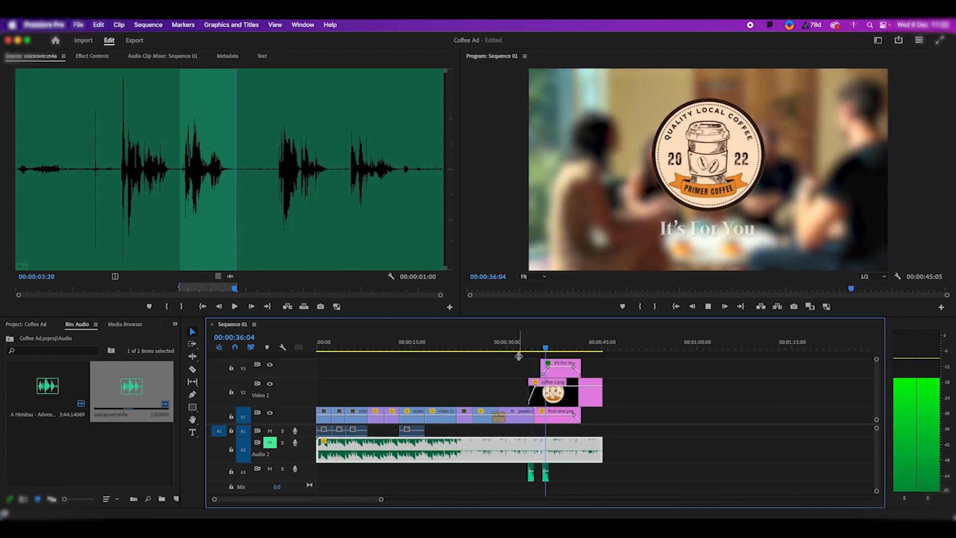
{"action": "key", "text": "space"}
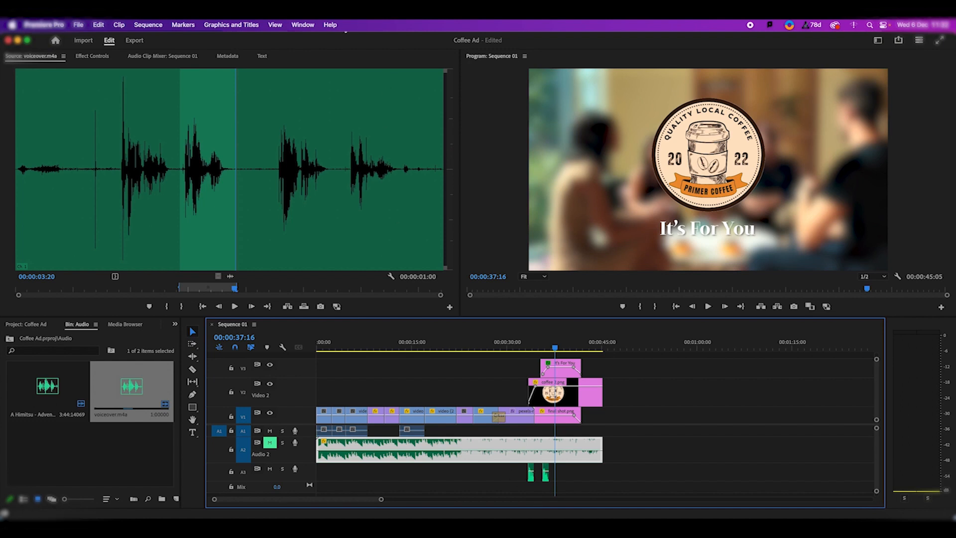
- Switch to the Audio workspace so the Essential Sound controls are available
{"action": "left_click", "coordinate": [303, 24]}
{"action": "mouse_move", "coordinate": [379, 38]}
{"action": "left_click", "coordinate": [471, 59]}
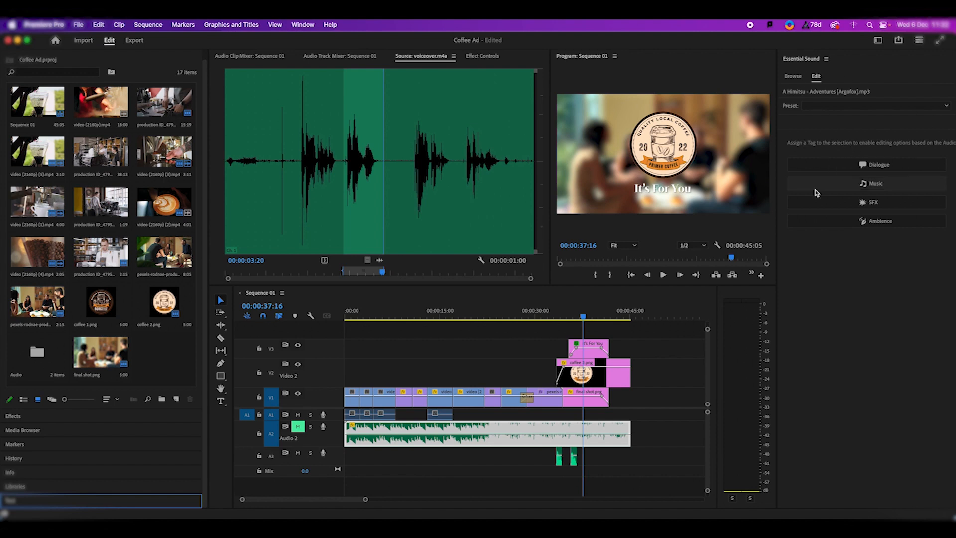
- Tag both voiceover clips on A3 as Dialogue and apply the Podcast Voice preset in Essential Sound
{"action": "left_click", "coordinate": [600, 458]}
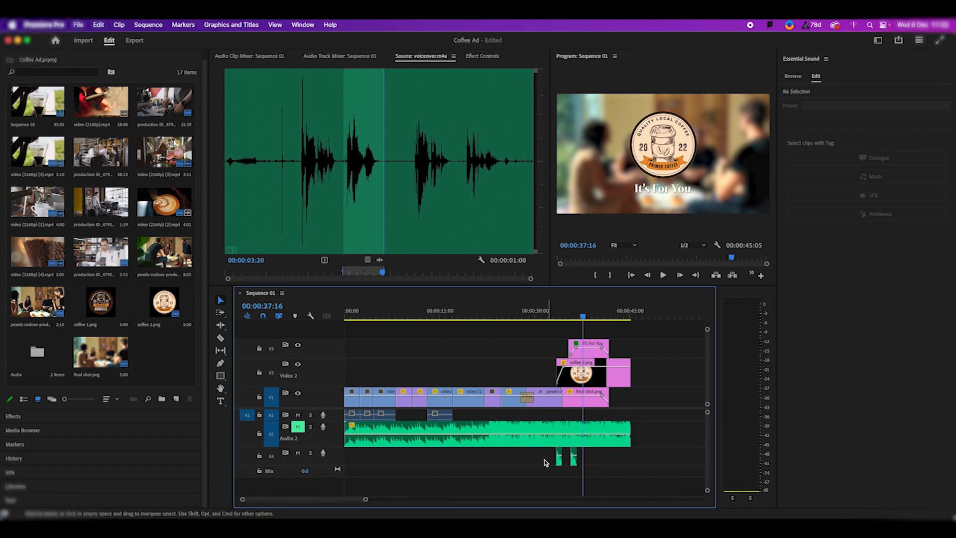
{"action": "left_click_drag", "start_coordinate": [593, 459], "coordinate": [551, 466]}
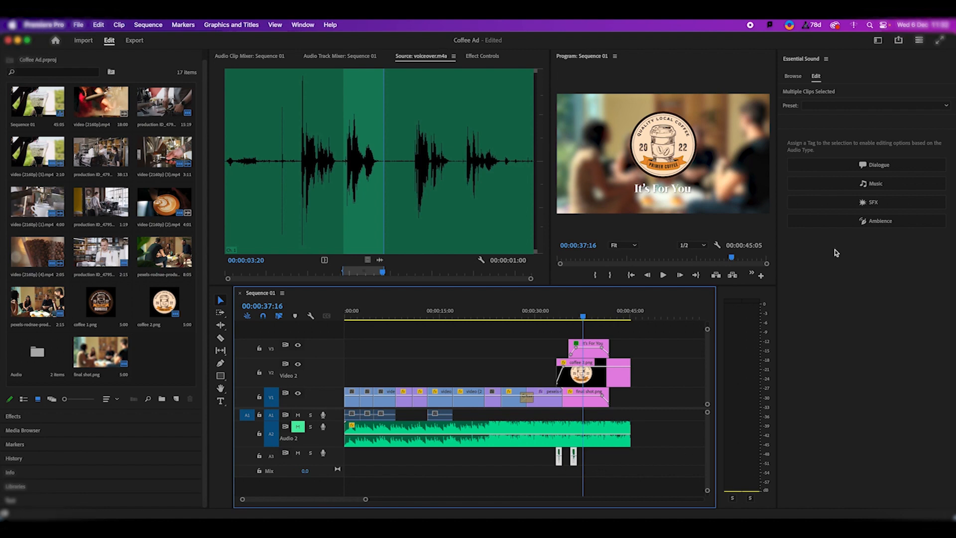
{"action": "left_click", "coordinate": [867, 166]}
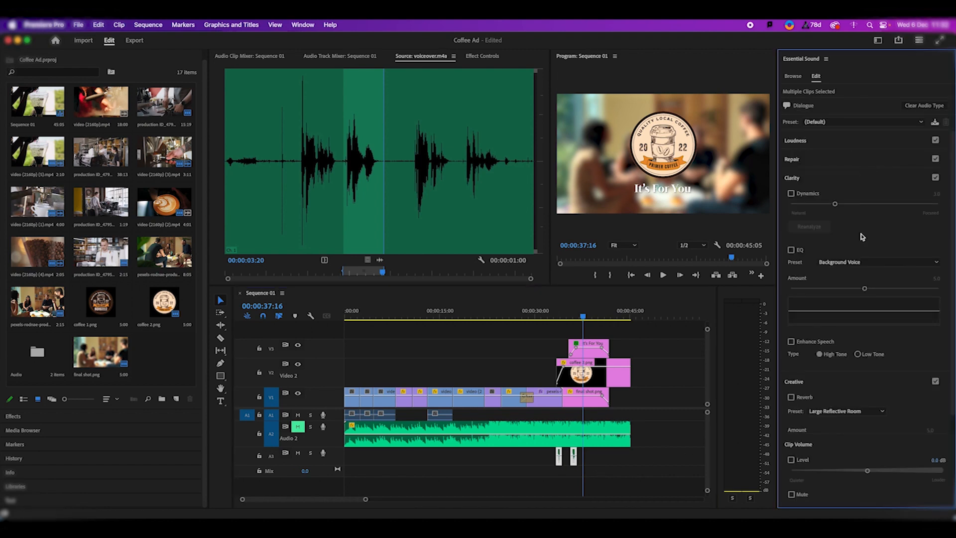
{"action": "left_click", "coordinate": [810, 124]}
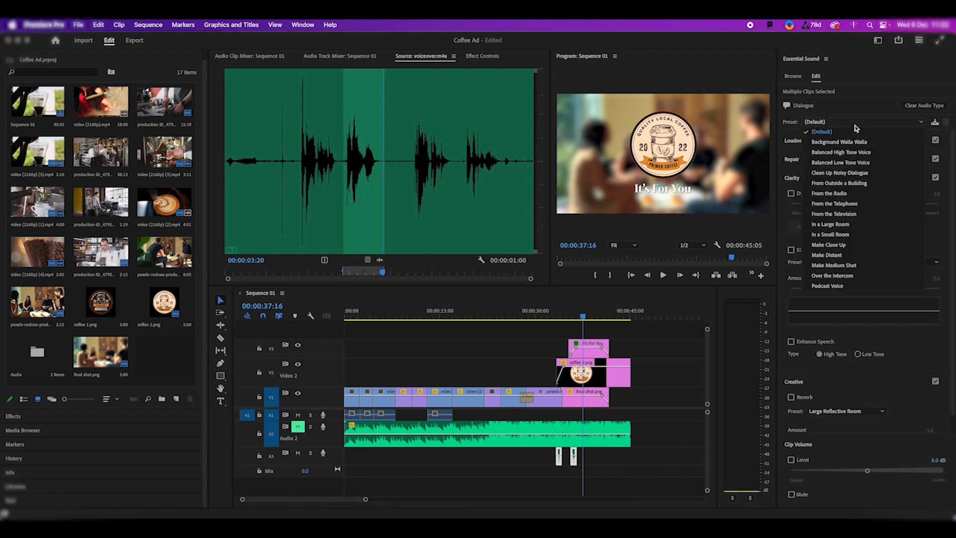
{"action": "left_click", "coordinate": [826, 289]}
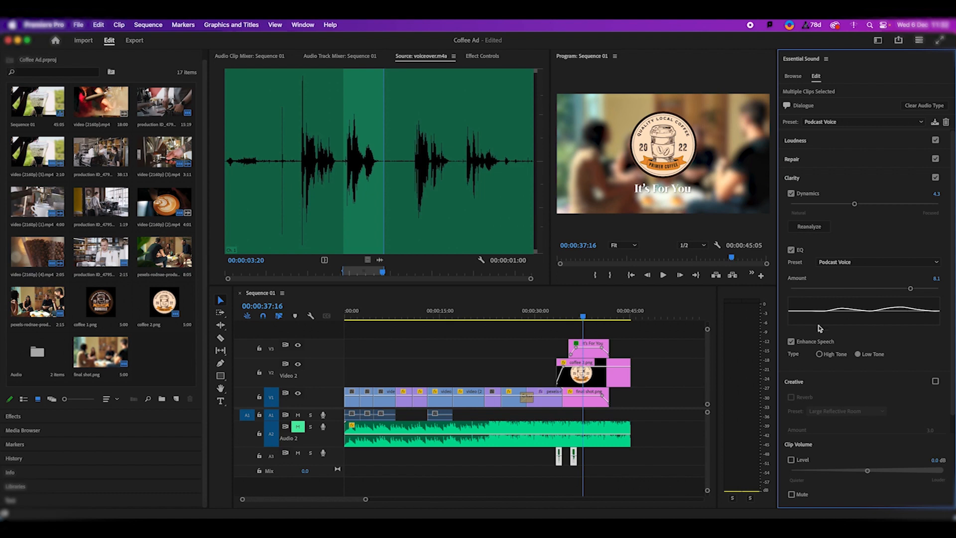
- Play both voiceover phrases in the sequence with the Podcast Voice preset applied, stopping at 00:00:39:03
{"action": "left_click_drag", "start_coordinate": [583, 317], "coordinate": [551, 320]}
{"action": "key", "text": "space"}
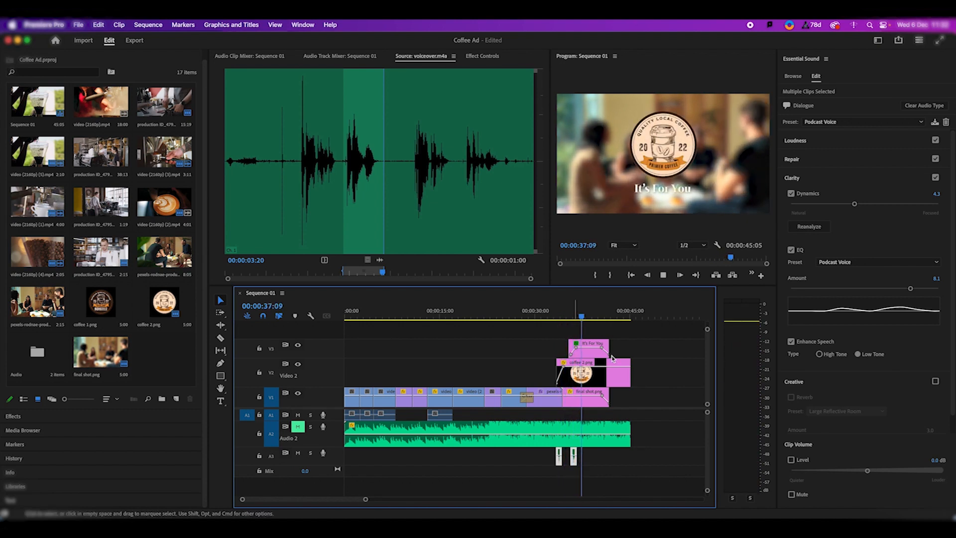
{"action": "key", "text": "space"}
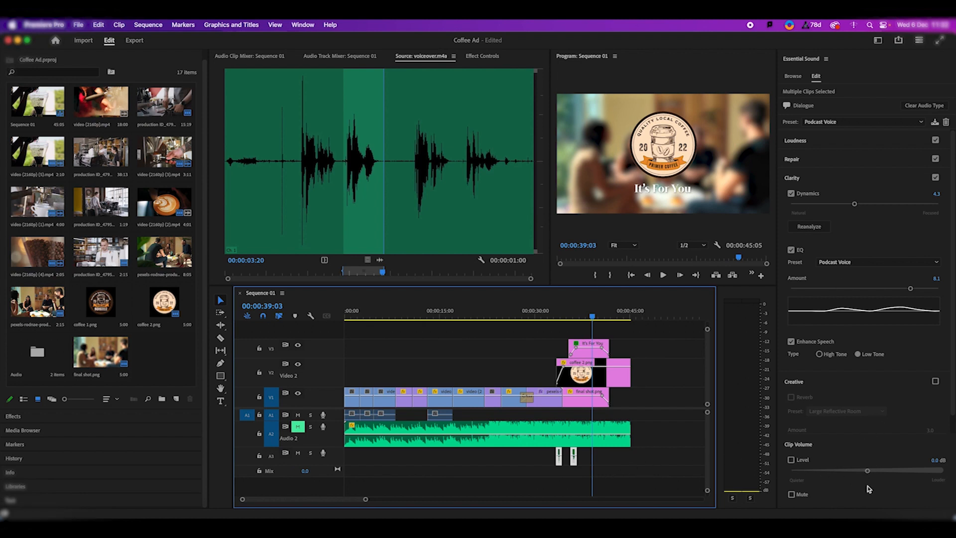
- Raise the clip volume level of both voiceover clips to 1.1 dB, replaying the phrases to check each adjustment
{"action": "left_click_drag", "start_coordinate": [869, 475], "coordinate": [872, 476]}
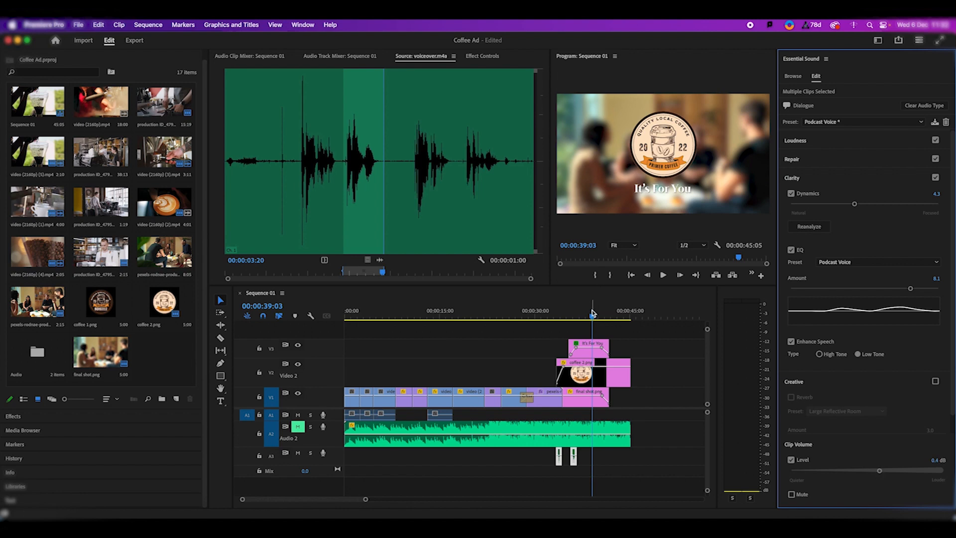
{"action": "left_click", "coordinate": [556, 315]}
{"action": "key", "text": "space"}
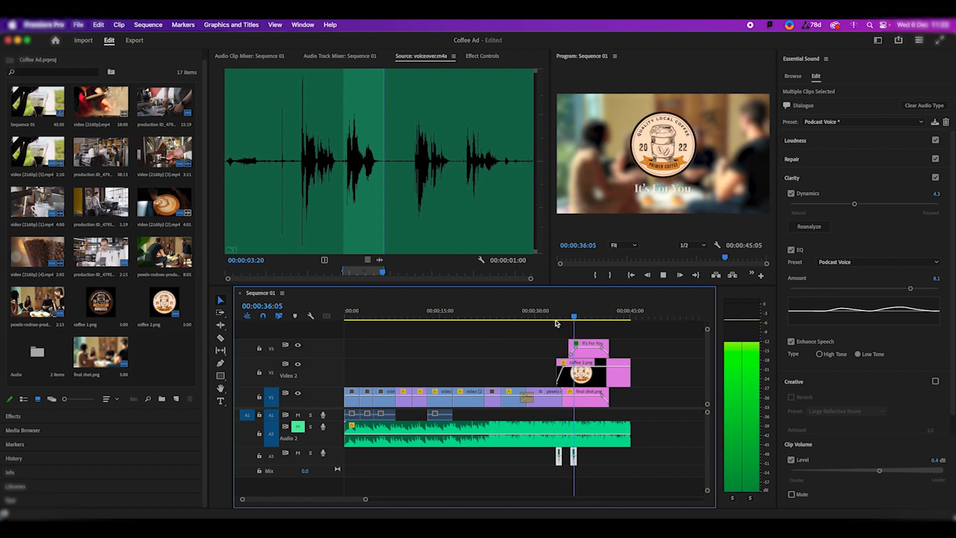
{"action": "key", "text": "space"}
{"action": "left_click_drag", "start_coordinate": [881, 472], "coordinate": [887, 474]}
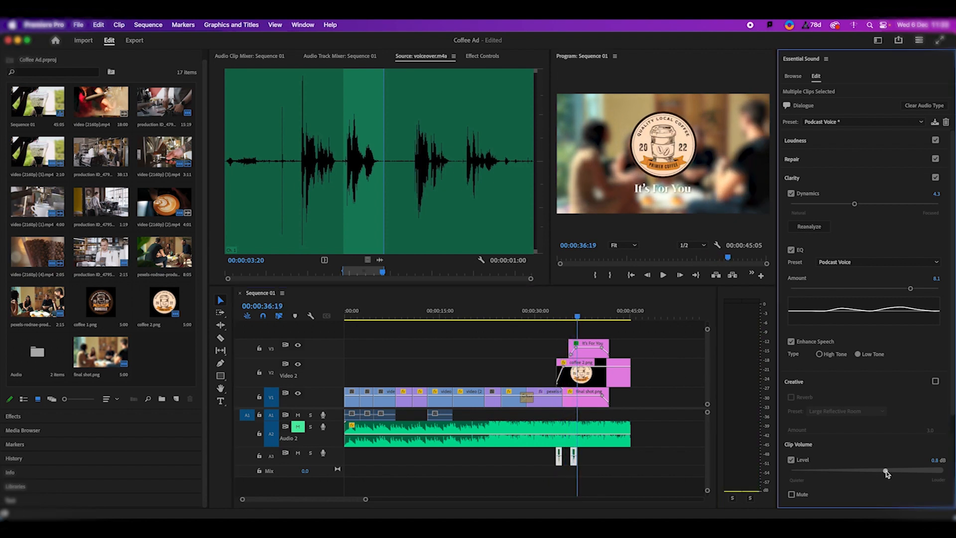
{"action": "left_click", "coordinate": [556, 316]}
{"action": "key", "text": "space"}
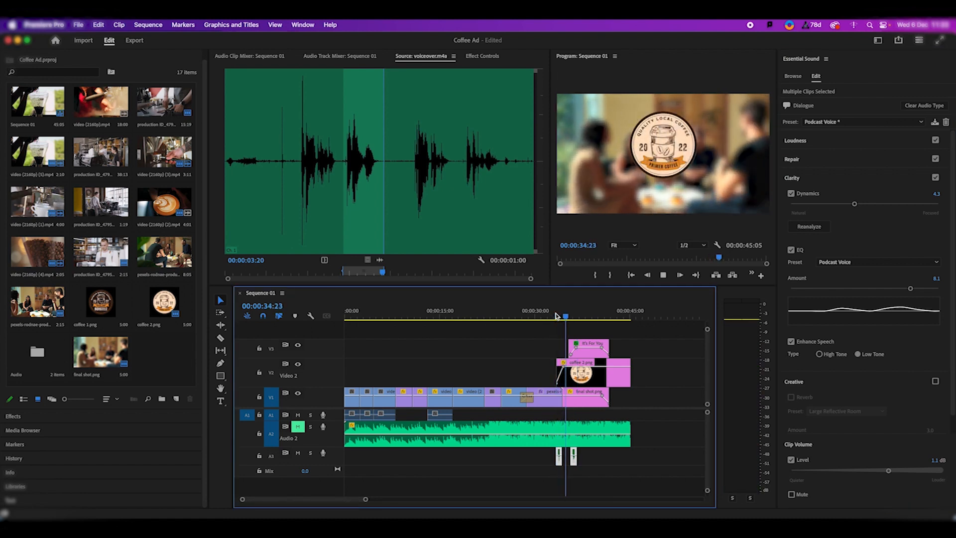
{"action": "key", "text": "space"}
- Unmute Audio 2 and play the voiceover phrases together with the music, starting shortly before the logo appears
{"action": "left_click", "coordinate": [541, 462]}
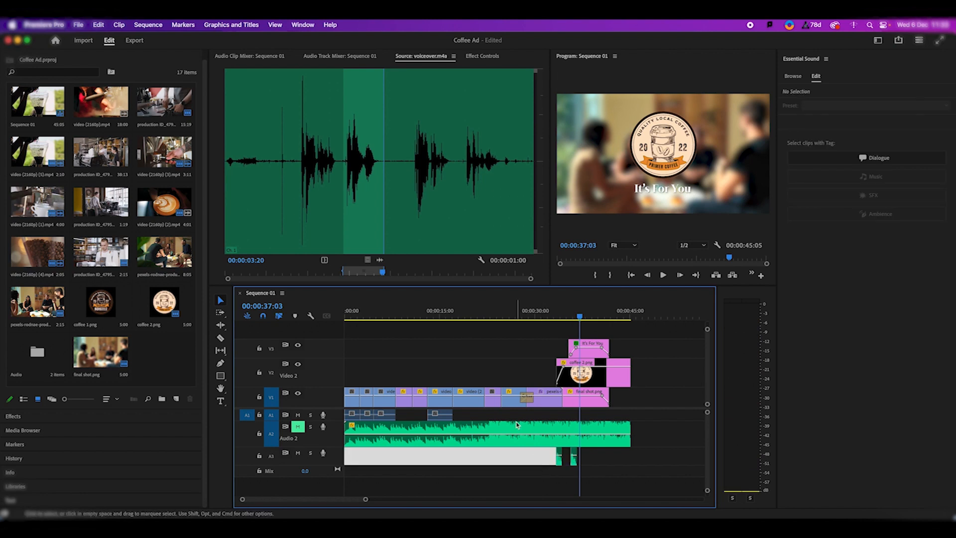
{"action": "left_click", "coordinate": [532, 416]}
{"action": "left_click", "coordinate": [552, 316]}
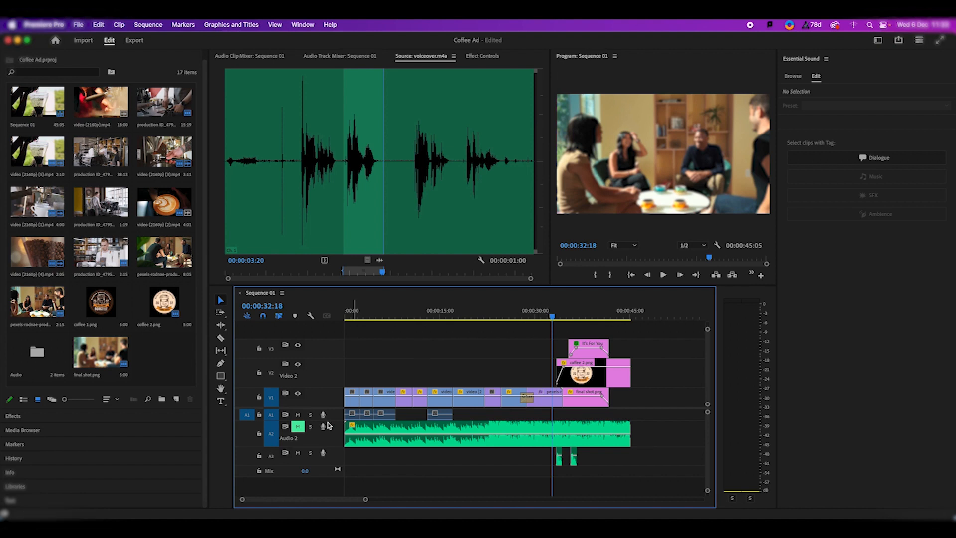
{"action": "left_click", "coordinate": [298, 427]}
{"action": "left_click", "coordinate": [544, 317]}
{"action": "key", "text": "space"}
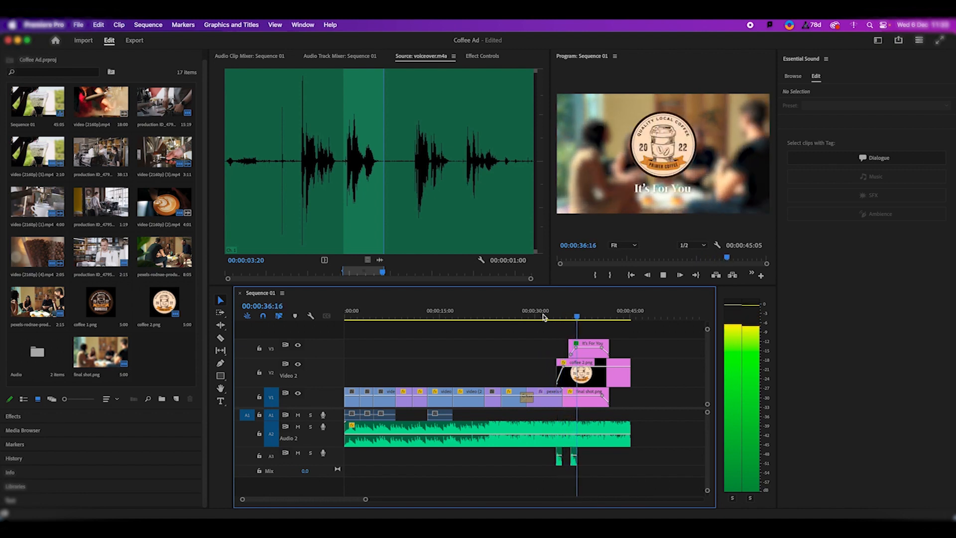
{"action": "key", "text": "space"}
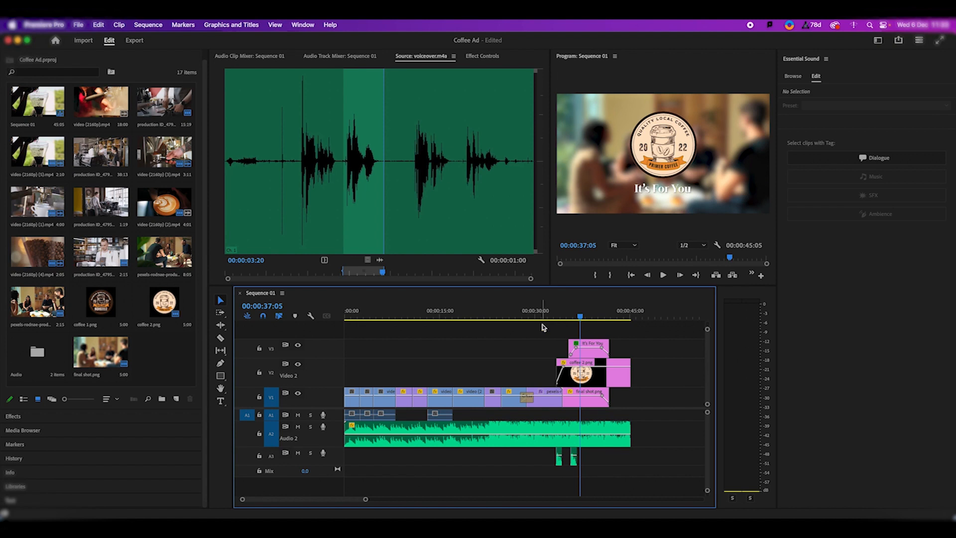
- Tag the Audio 2 music clip as Music, enable Ducking against dialogue clips with a -18.0 dB duck amount, and generate keyframes
{"action": "left_click", "coordinate": [577, 319]}
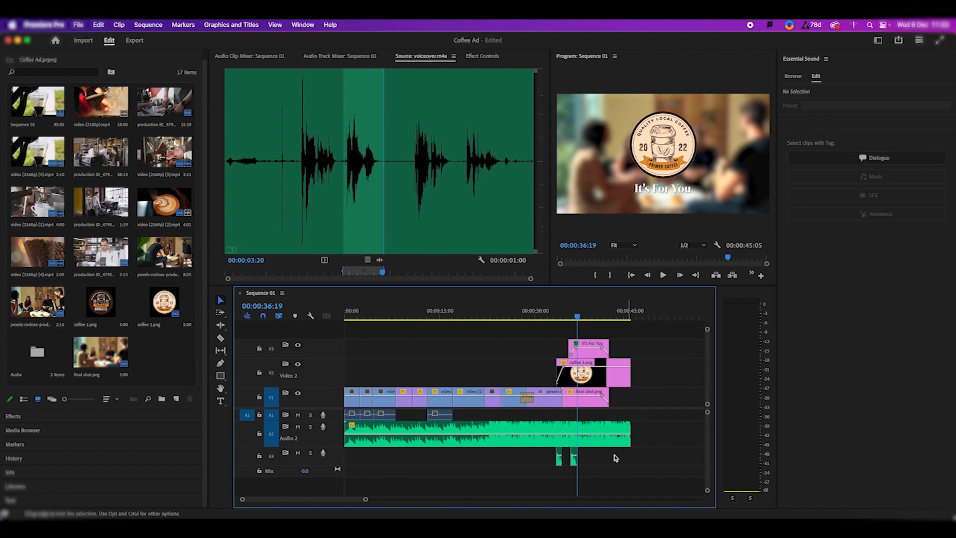
{"action": "left_click", "coordinate": [591, 442]}
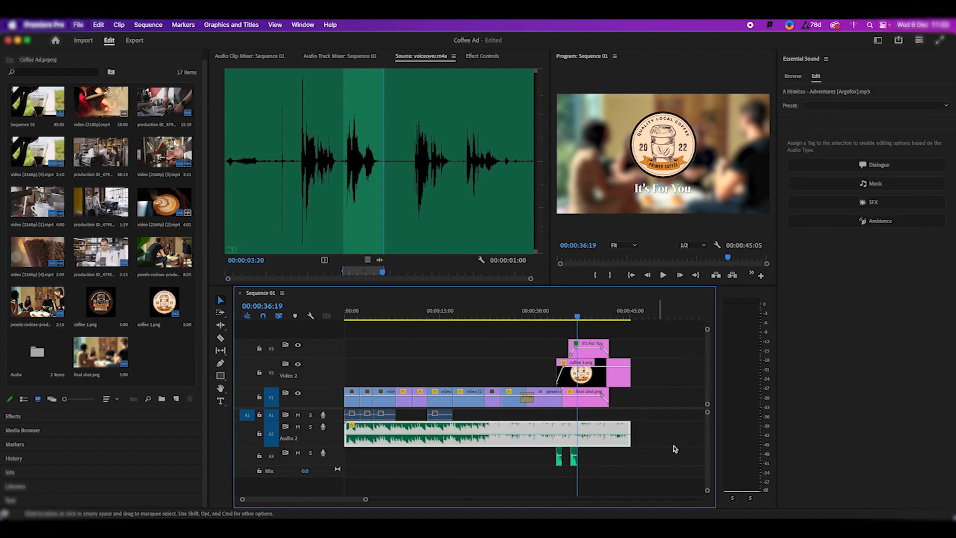
{"action": "left_click", "coordinate": [871, 184]}
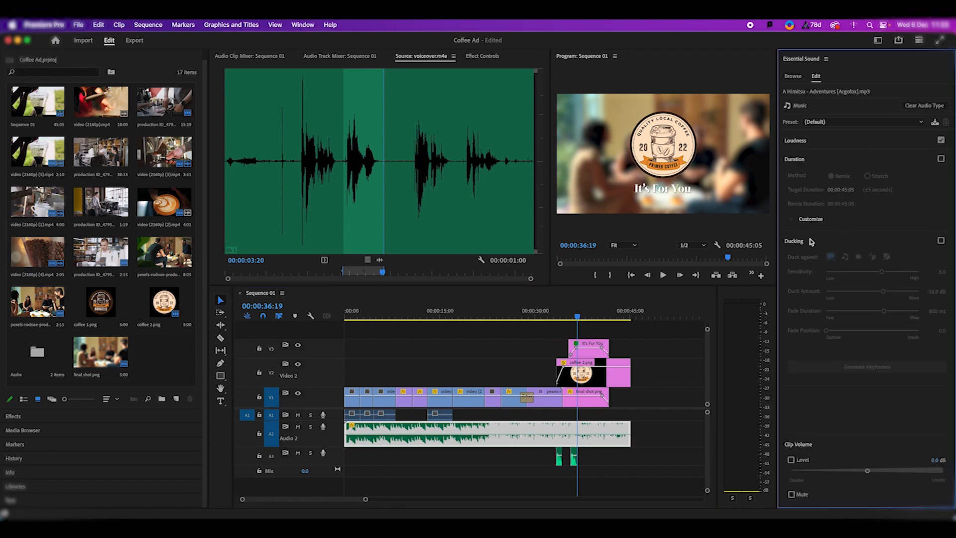
{"action": "left_click", "coordinate": [941, 241]}
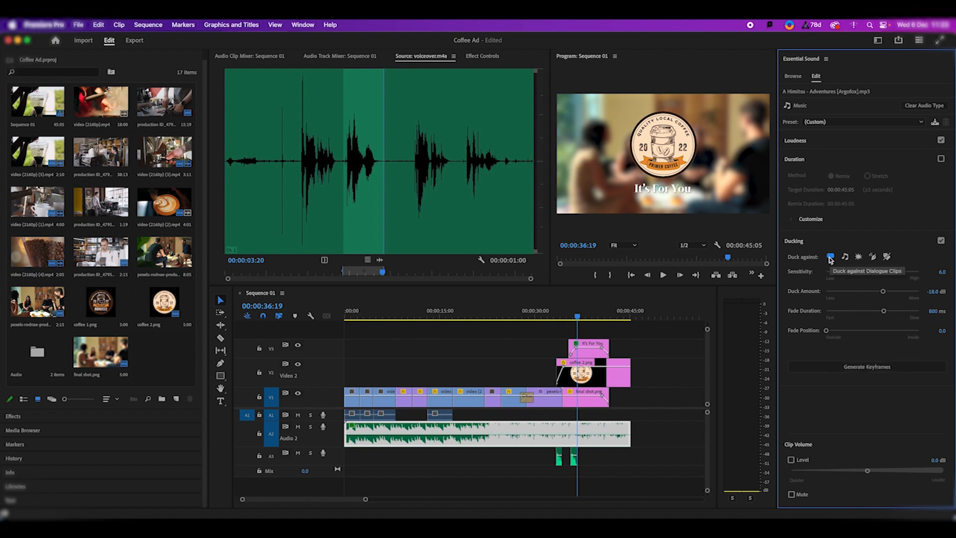
{"action": "left_click", "coordinate": [877, 369]}
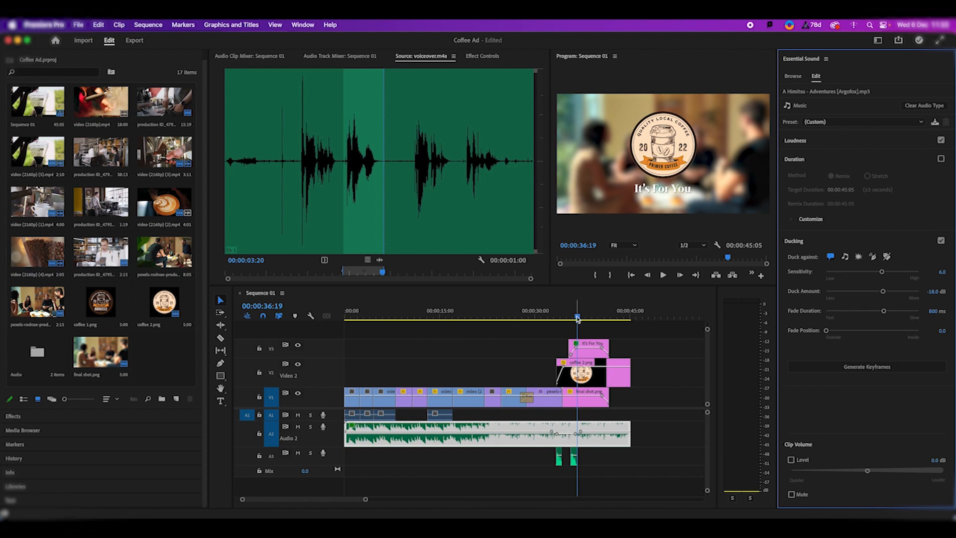
- Play the end section up to 00:00:40:02 and check how the music ducks under the voiceover
{"action": "left_click_drag", "start_coordinate": [577, 318], "coordinate": [532, 324]}
{"action": "key", "text": "space"}
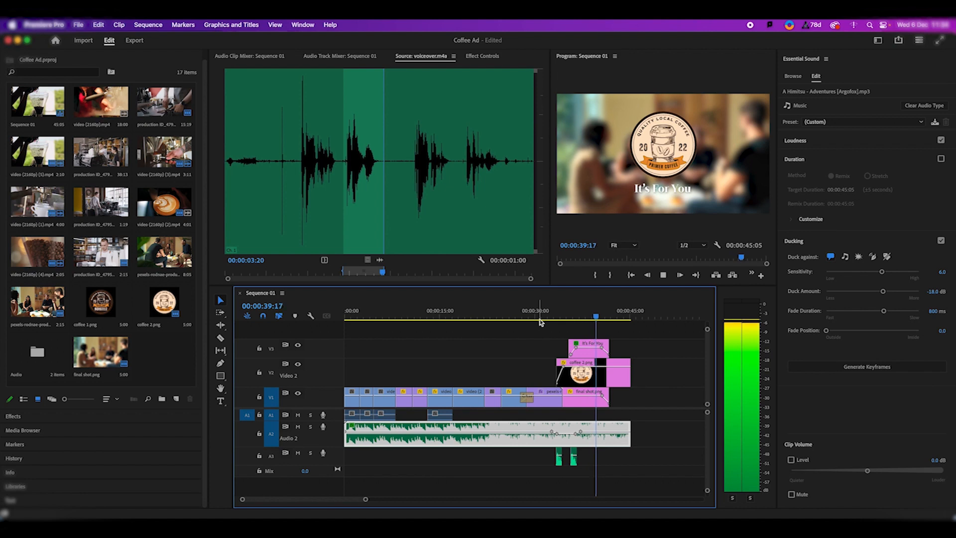
{"action": "key", "text": "space"}
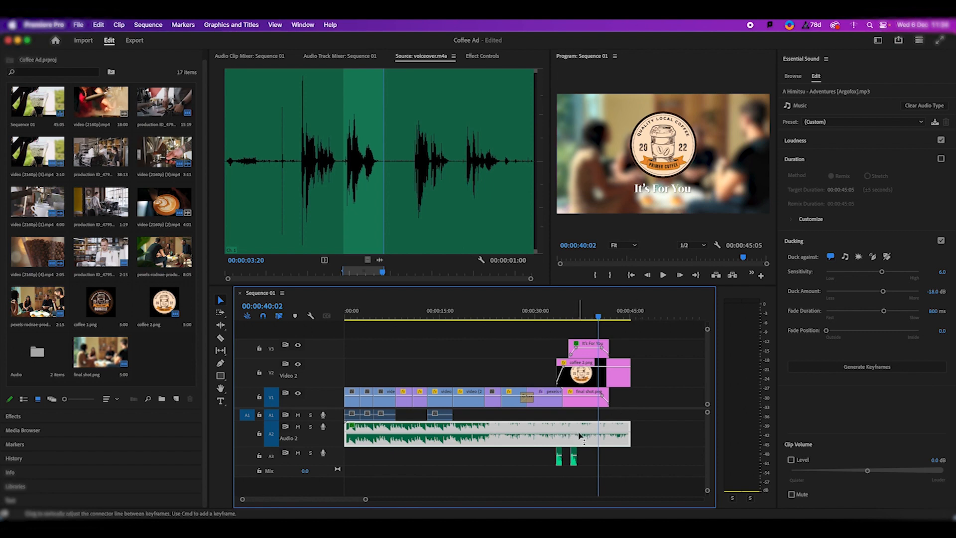
- Try lowering the Audio 2 music under the voiceover by hand with Pen tool volume keyframes, and replay the logo section
{"action": "key", "text": "p"}
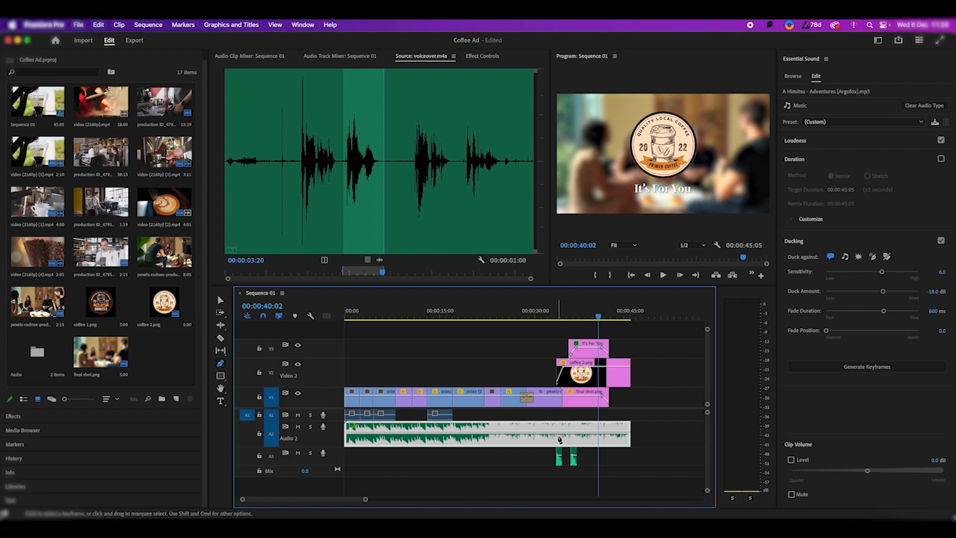
{"action": "left_click", "coordinate": [553, 433]}
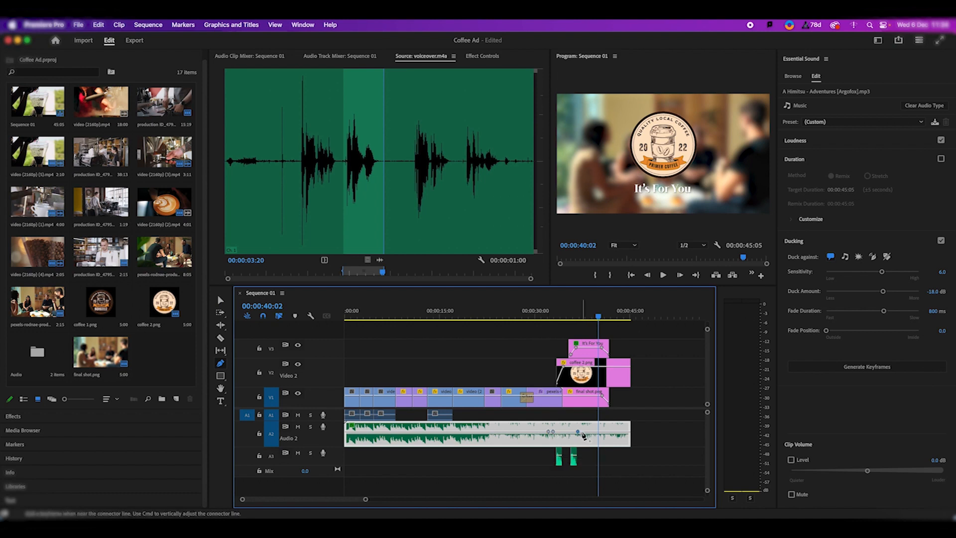
{"action": "key", "text": "v"}
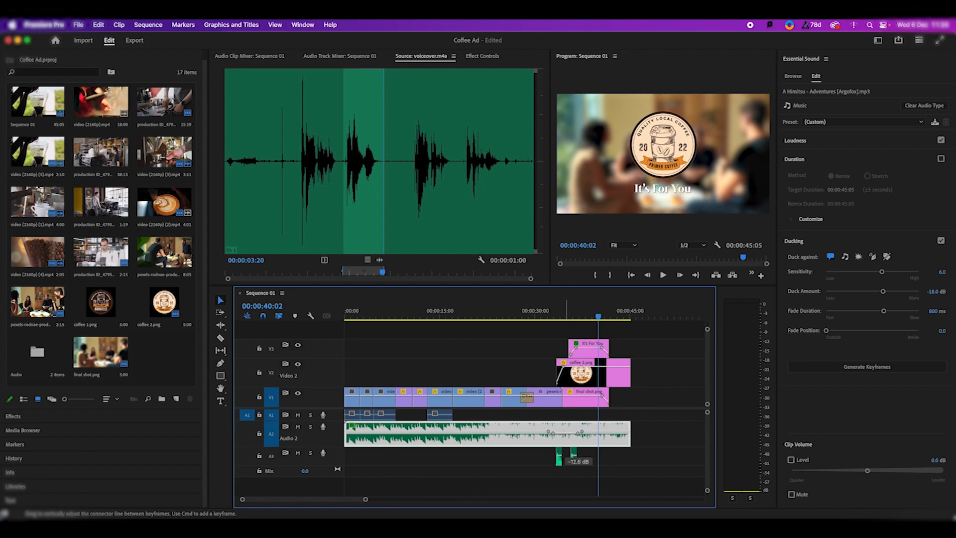
{"action": "left_click_drag", "start_coordinate": [570, 319], "coordinate": [543, 323]}
{"action": "key", "text": "space"}
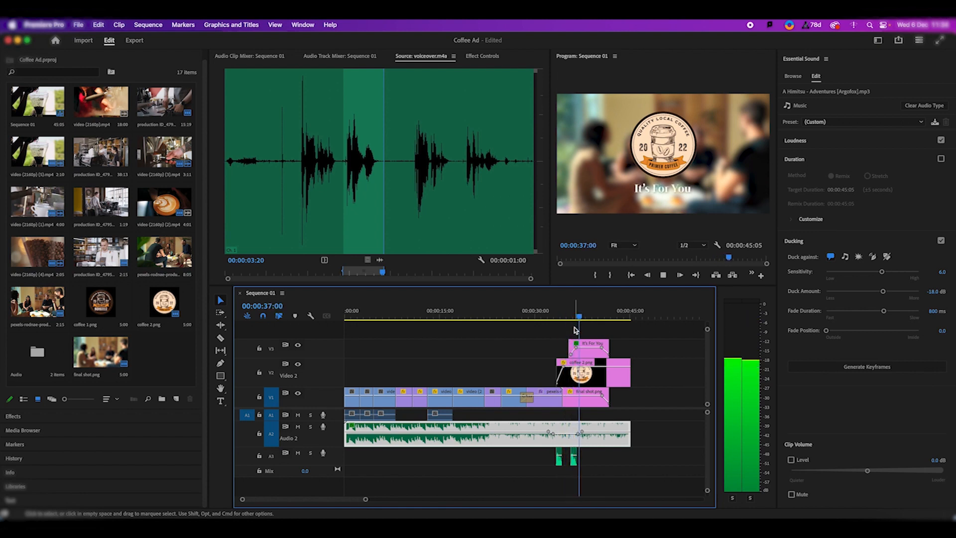
{"action": "key", "text": "space"}
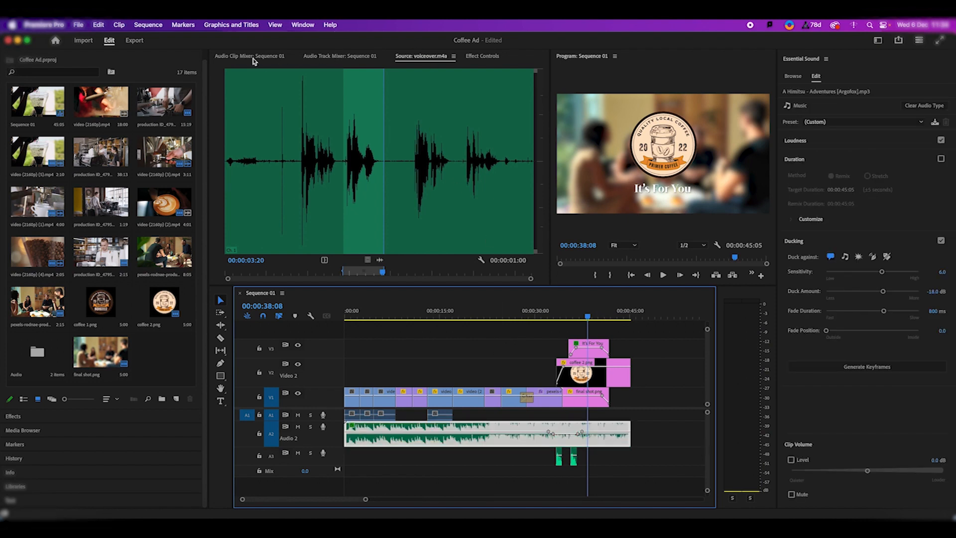
- Clear the hand-made keyframes from the Audio 2 music clip and generate its ducking keyframes in Essential Sound
{"action": "left_click", "coordinate": [482, 56]}
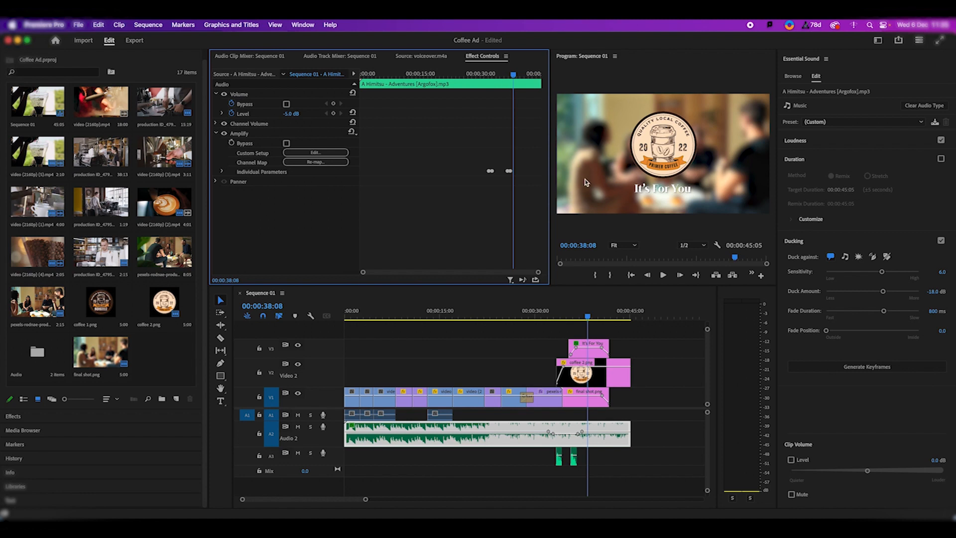
{"action": "left_click_drag", "start_coordinate": [595, 315], "coordinate": [545, 315]}
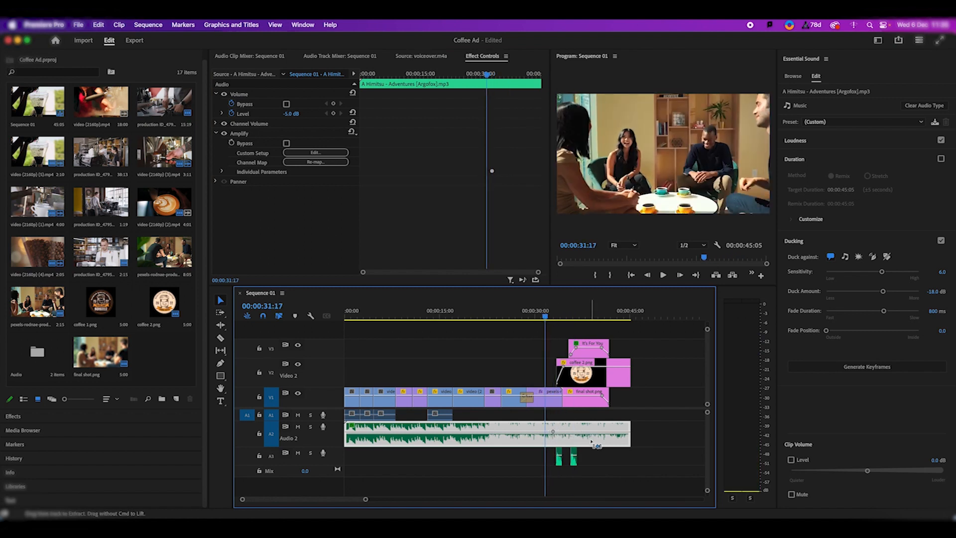
{"action": "left_click", "coordinate": [238, 56]}
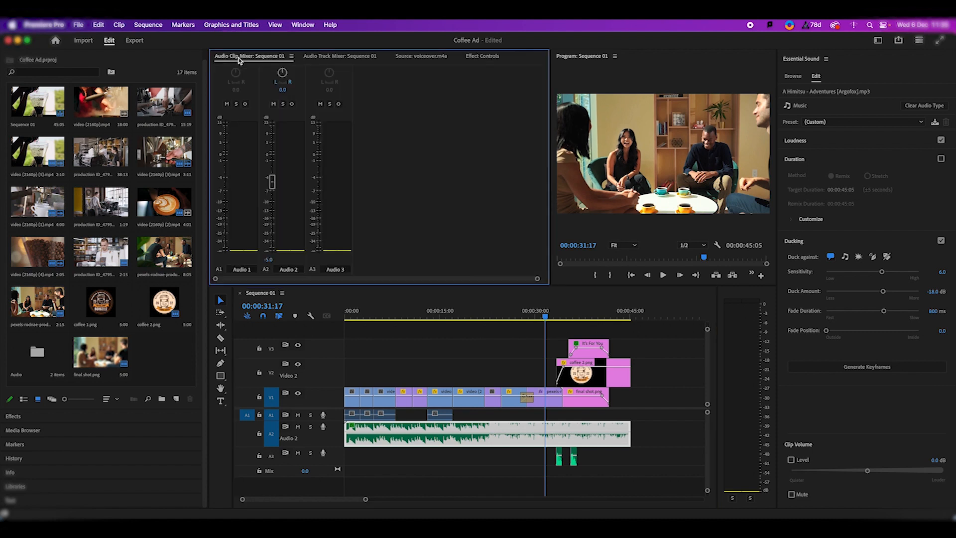
{"action": "left_click", "coordinate": [648, 461]}
{"action": "left_click", "coordinate": [624, 438]}
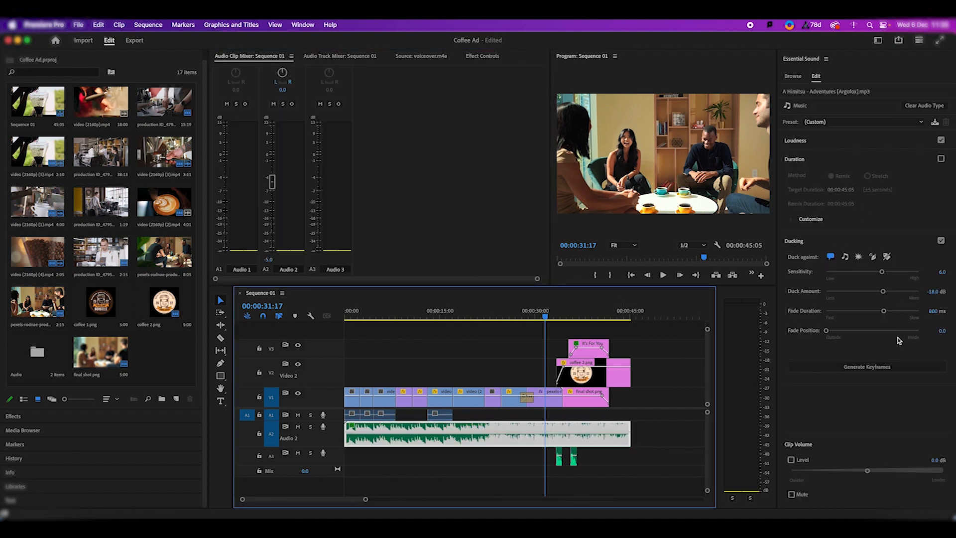
{"action": "left_click", "coordinate": [876, 367]}
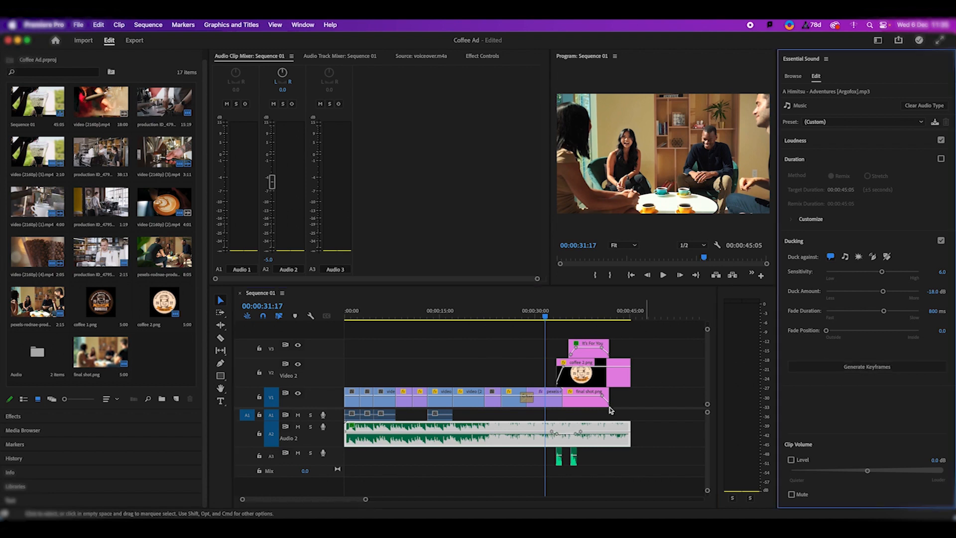
- Play the end section from 00:00:31:17 to 00:00:40:23 to check the ducking under the voiceover
{"action": "key", "text": "space"}
{"action": "mouse_move", "coordinate": [555, 321]}
{"action": "left_mouse_down"}
{"action": "mouse_move", "coordinate": [566, 322]}
{"action": "mouse_move", "coordinate": [545, 326]}
{"action": "left_mouse_up"}
{"action": "key", "text": "space"}
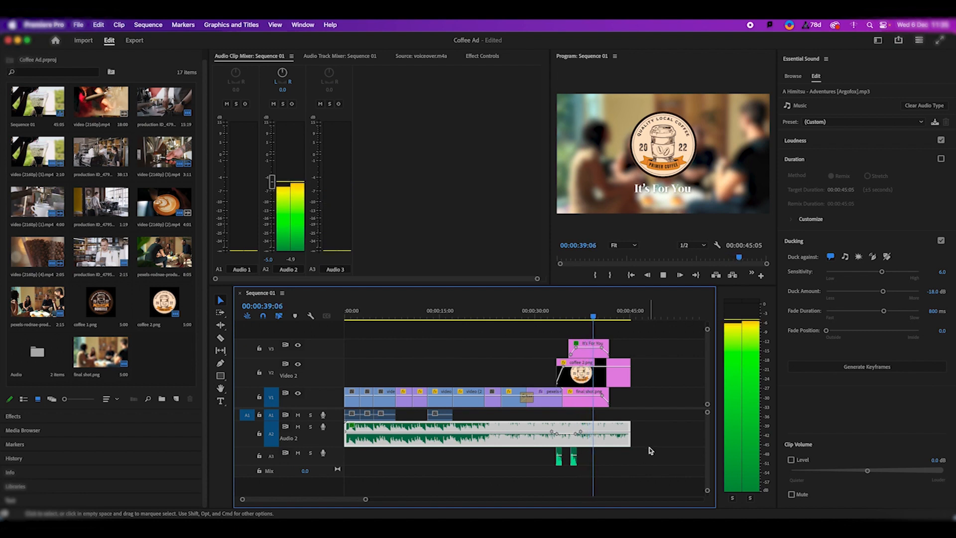
{"action": "key", "text": "space"}
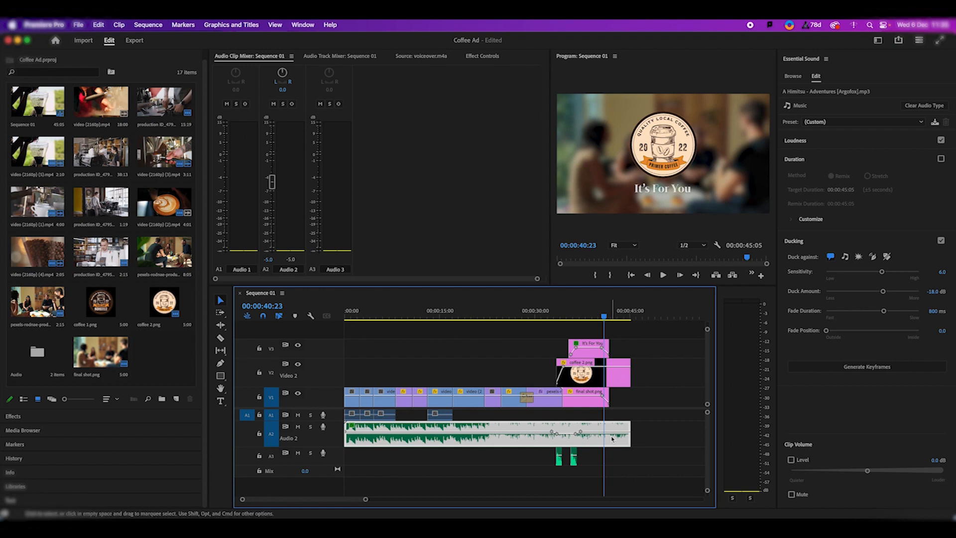
- Play from 00:00:40:23 to the sequence end and replay the last seconds to hear how the music finishes
{"action": "left_click", "coordinate": [222, 363]}
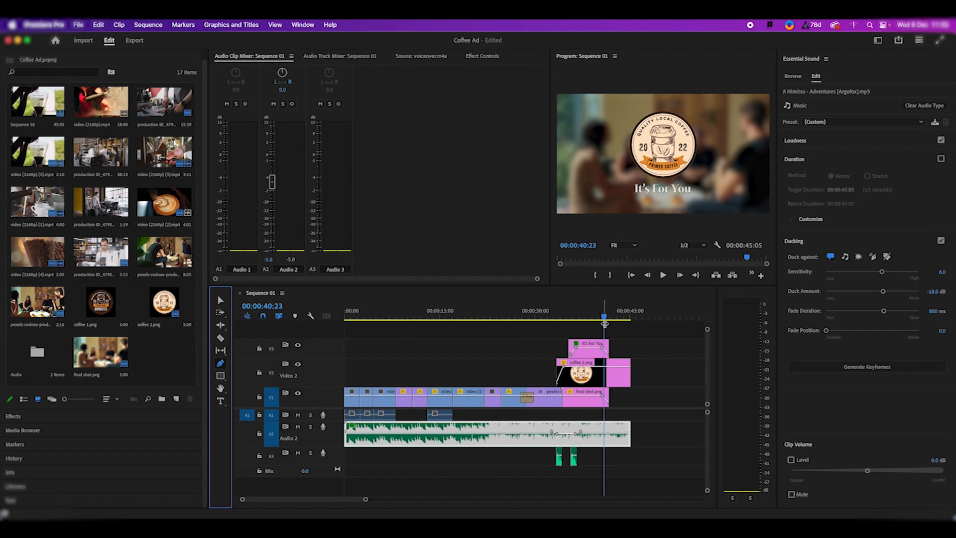
{"action": "key", "text": "space"}
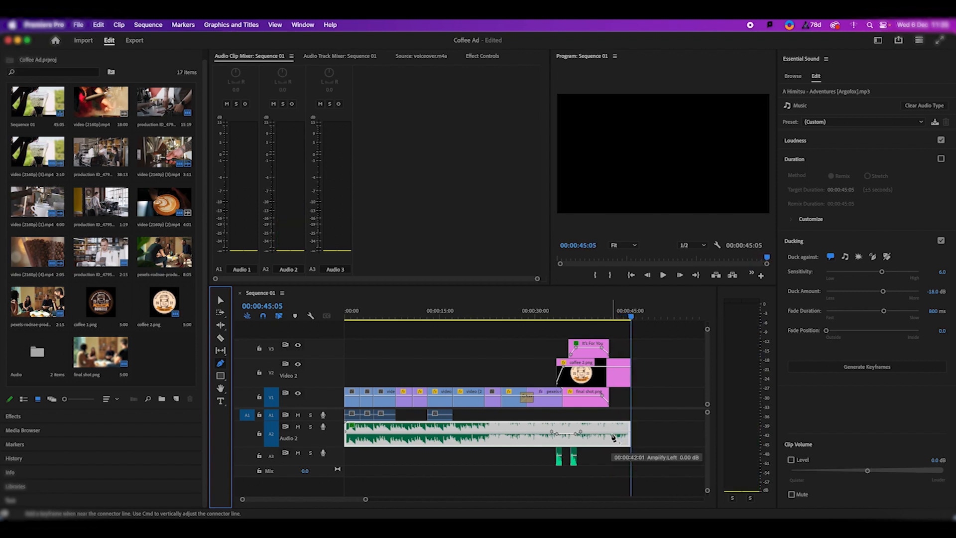
{"action": "left_click_drag", "start_coordinate": [631, 317], "coordinate": [620, 321]}
{"action": "key", "text": "space"}
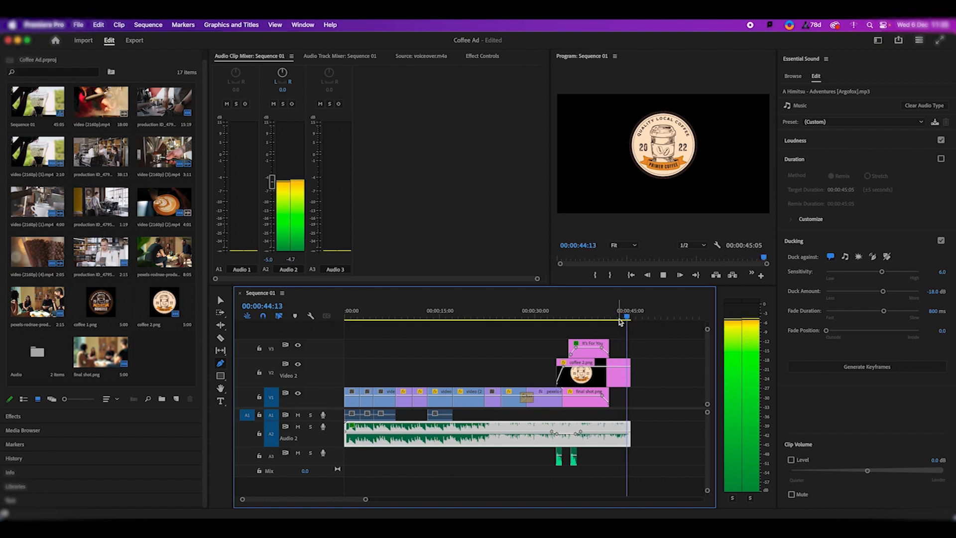
{"action": "key", "text": "Home"}
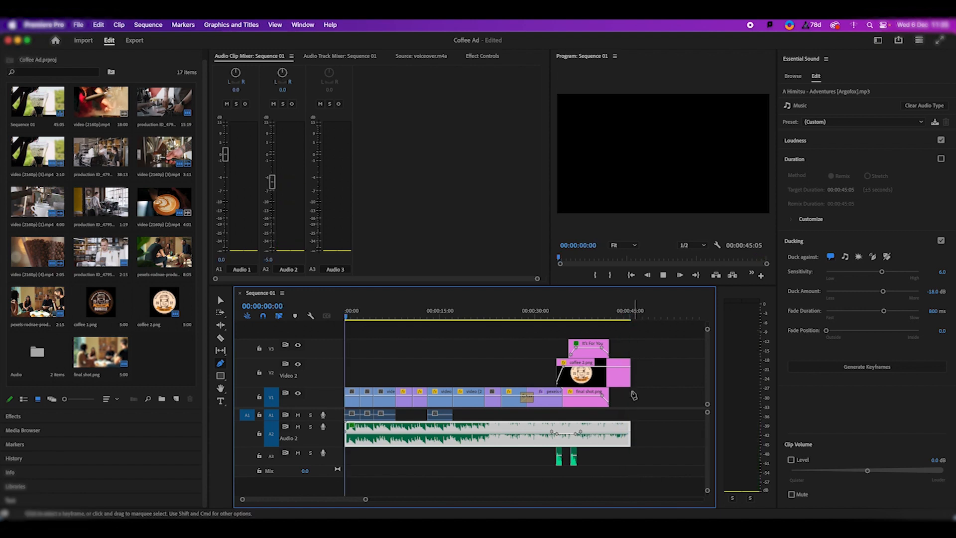
{"action": "key", "text": "space"}
- Trim the end of the Audio 2 music clip back to 00:00:45:00
{"action": "key", "text": "End"}
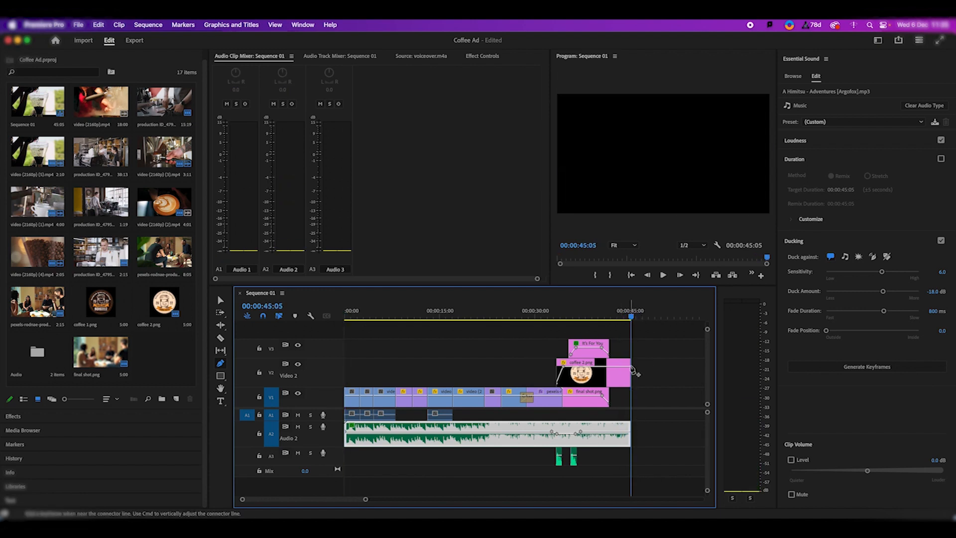
{"action": "key", "text": "="}
{"action": "key", "text": "="}
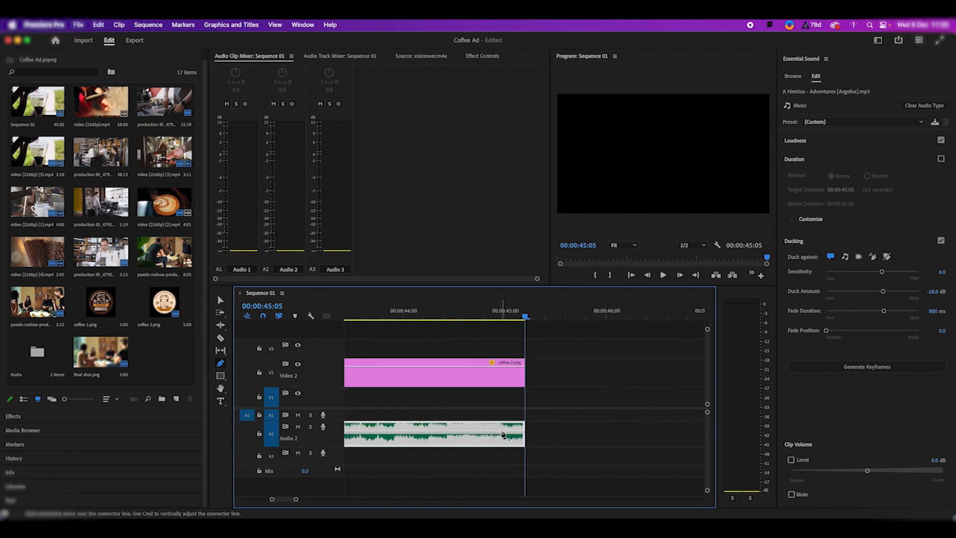
{"action": "key", "text": "v"}
{"action": "left_click_drag", "start_coordinate": [525, 438], "coordinate": [504, 433]}
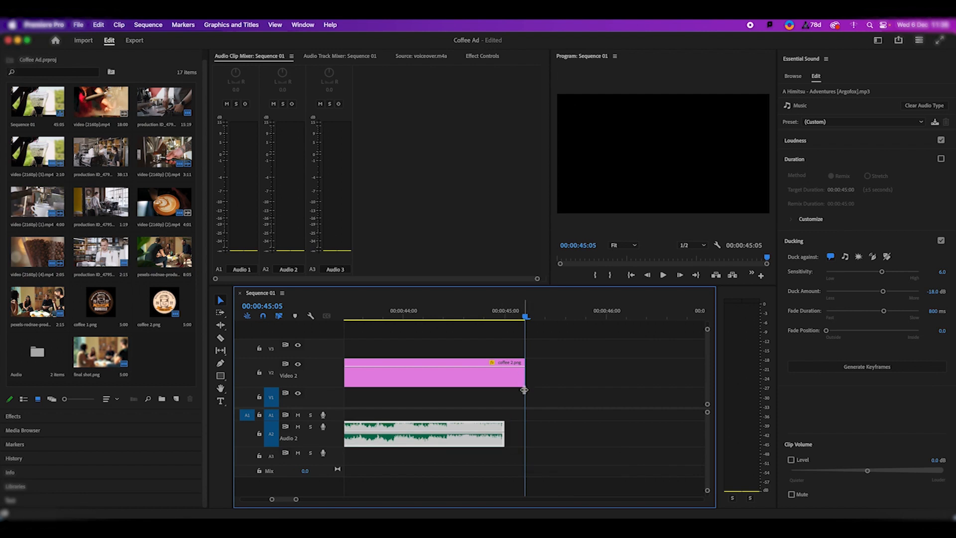
{"action": "key", "text": "minus"}
{"action": "key", "text": "minus"}
{"action": "key", "text": "minus"}
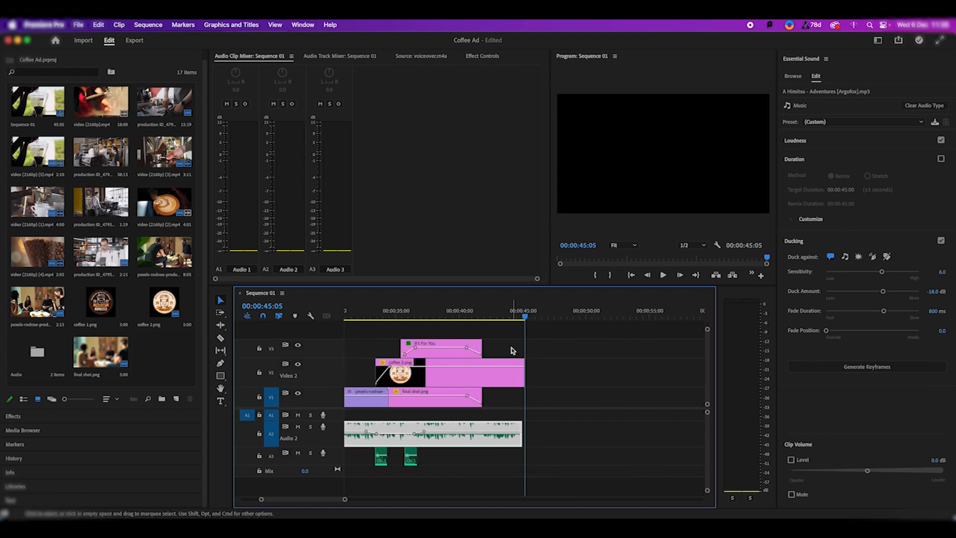
- Add two volume keyframes near the end of the music clip, lower the last one for a fade-out, and play the ending
{"action": "key", "text": "p"}
{"action": "left_click", "coordinate": [497, 431]}
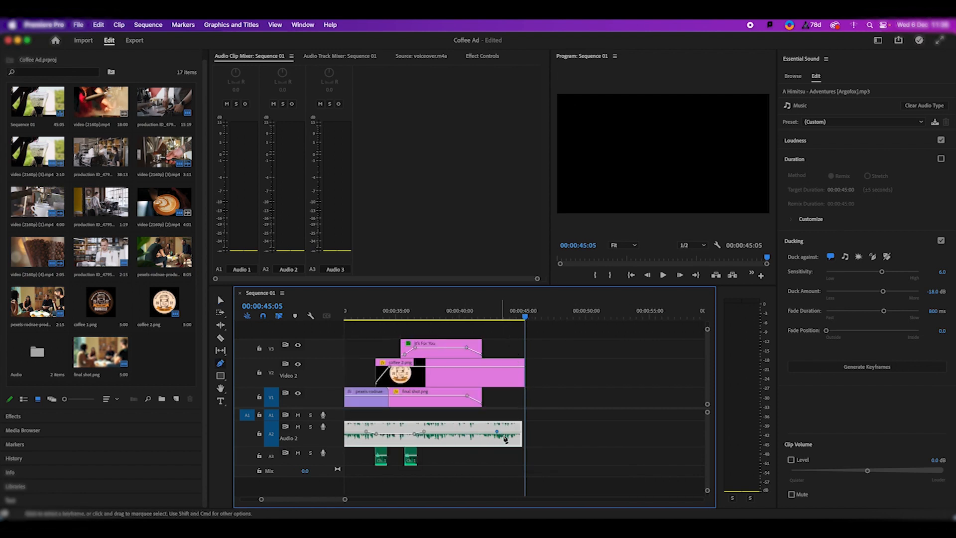
{"action": "left_click", "coordinate": [512, 433]}
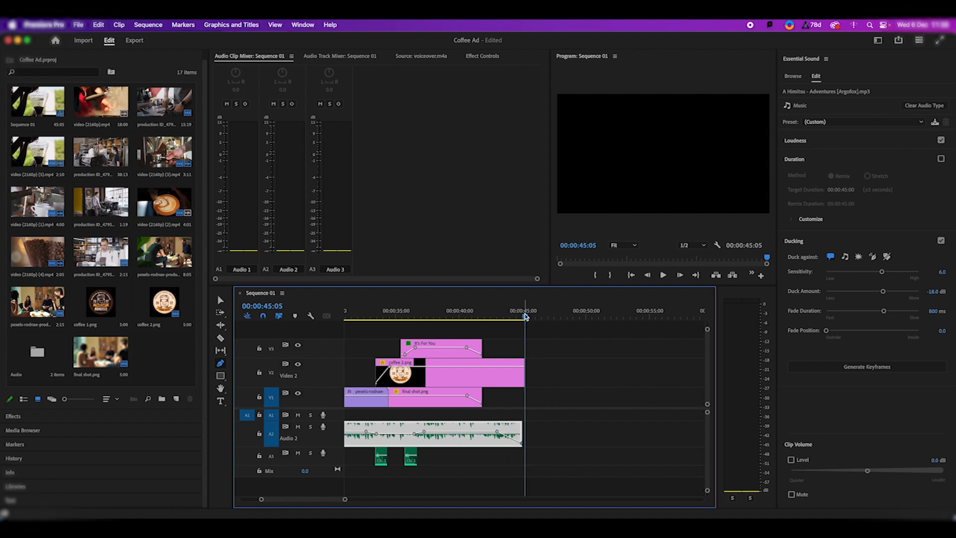
{"action": "left_click", "coordinate": [478, 318]}
{"action": "left_click", "coordinate": [421, 321]}
{"action": "key", "text": "space"}
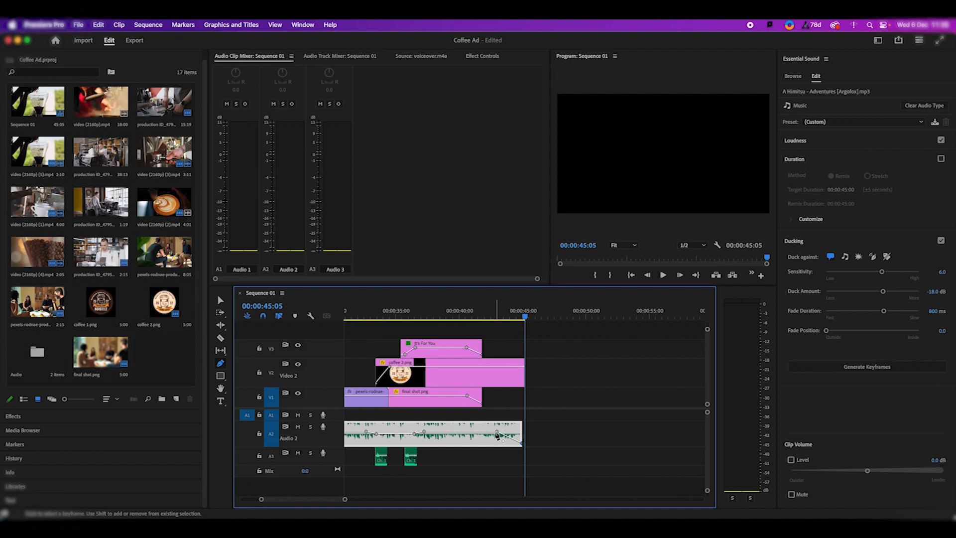
- Shorten the music fade-out by moving its starting keyframe to about 00:00:43:22, and replay the ending
{"action": "left_click_drag", "start_coordinate": [497, 435], "coordinate": [500, 432]}
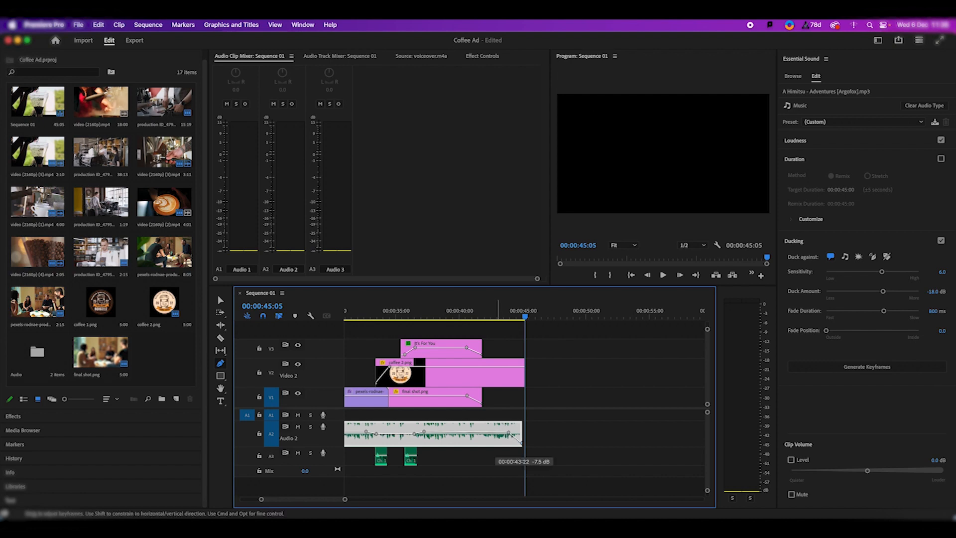
{"action": "left_click", "coordinate": [501, 312]}
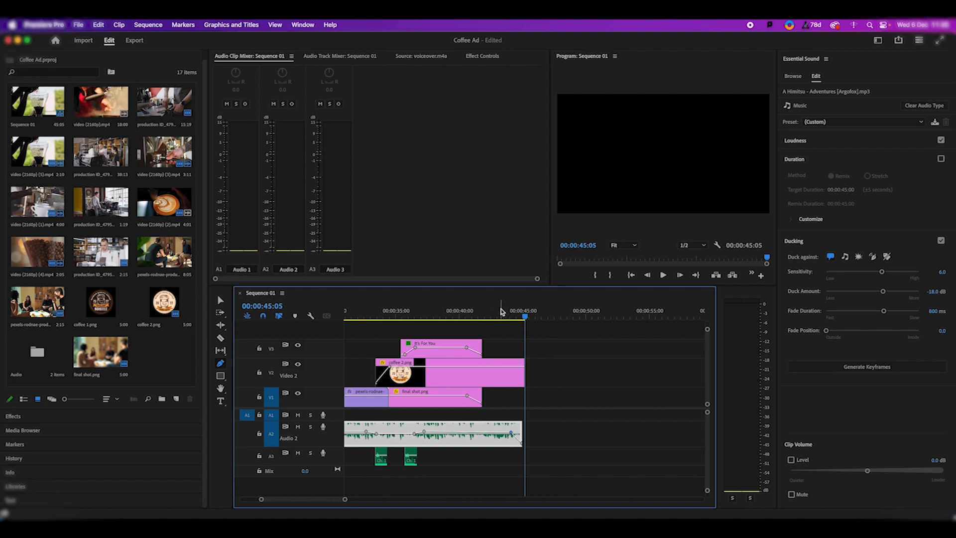
{"action": "key", "text": "space"}
{"action": "key", "text": "space"}
- Lengthen the music fade-out by moving its starting keyframe to about 00:00:39:21, and play the ending from 00:00:38:17
{"action": "left_click_drag", "start_coordinate": [512, 434], "coordinate": [511, 438]}
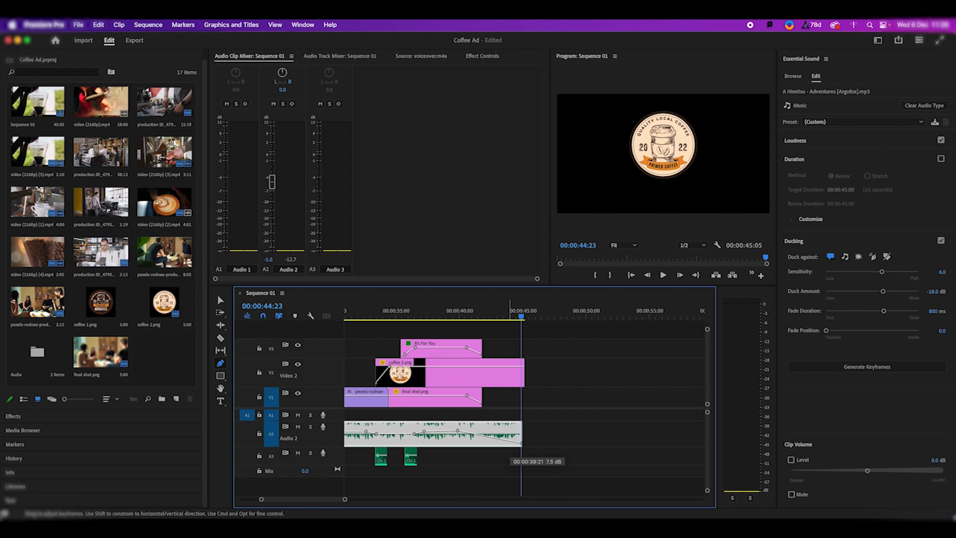
{"action": "left_click", "coordinate": [447, 313]}
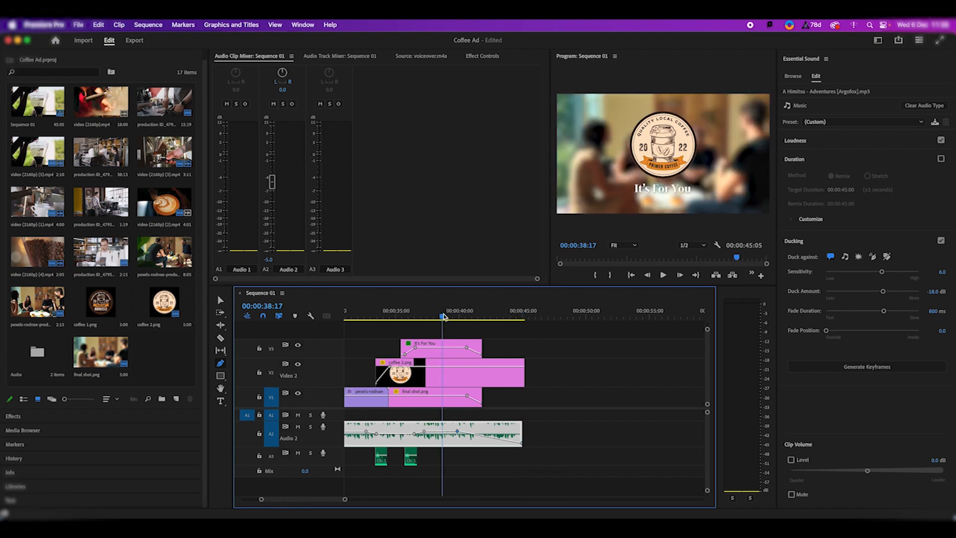
{"action": "key", "text": "space"}
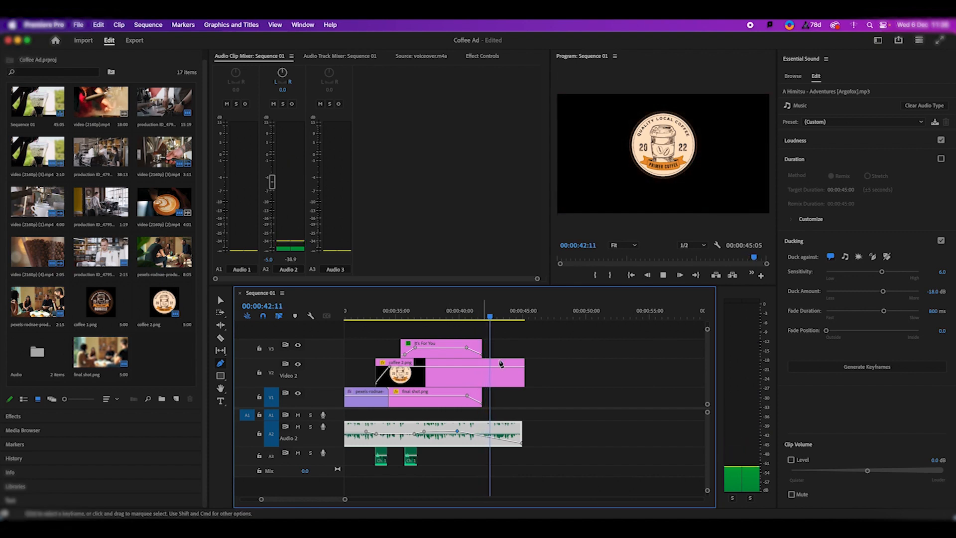
{"action": "key", "text": "minus"}
{"action": "key", "text": "minus"}
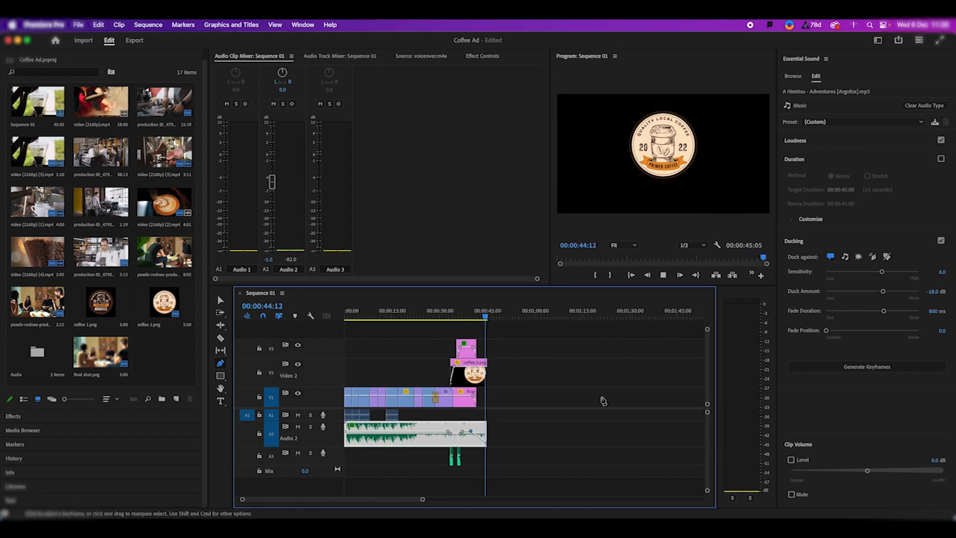
- Deselect the music clip and play the sequence from the start to 00:00:25:19 to review the finished ad
{"action": "key", "text": "v"}
{"action": "key", "text": "Home"}
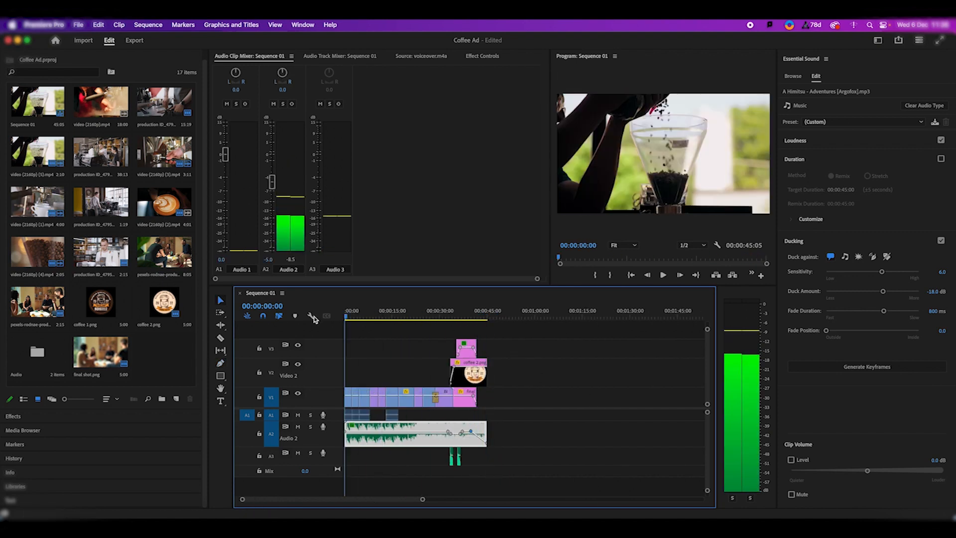
{"action": "left_click", "coordinate": [556, 445]}
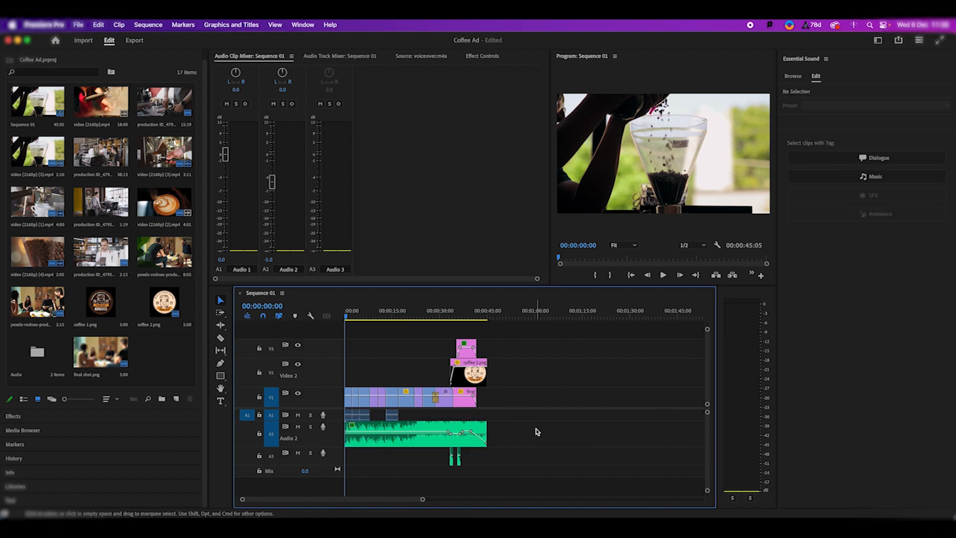
{"action": "key", "text": "space"}
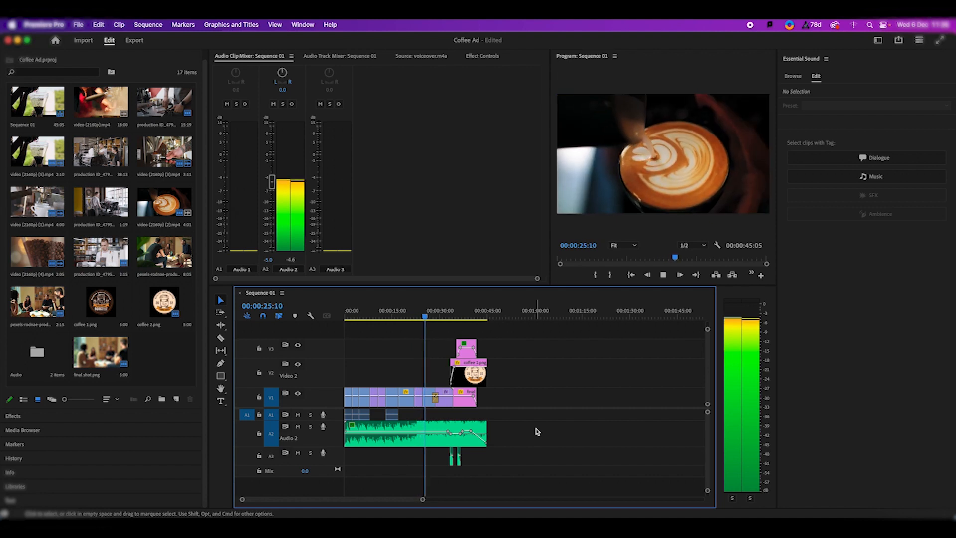
{"action": "key", "text": "space"}
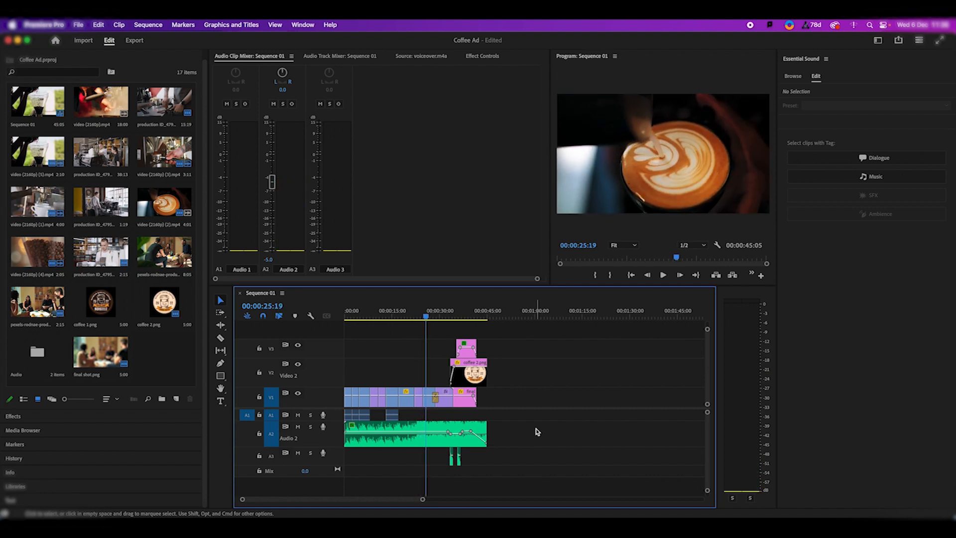